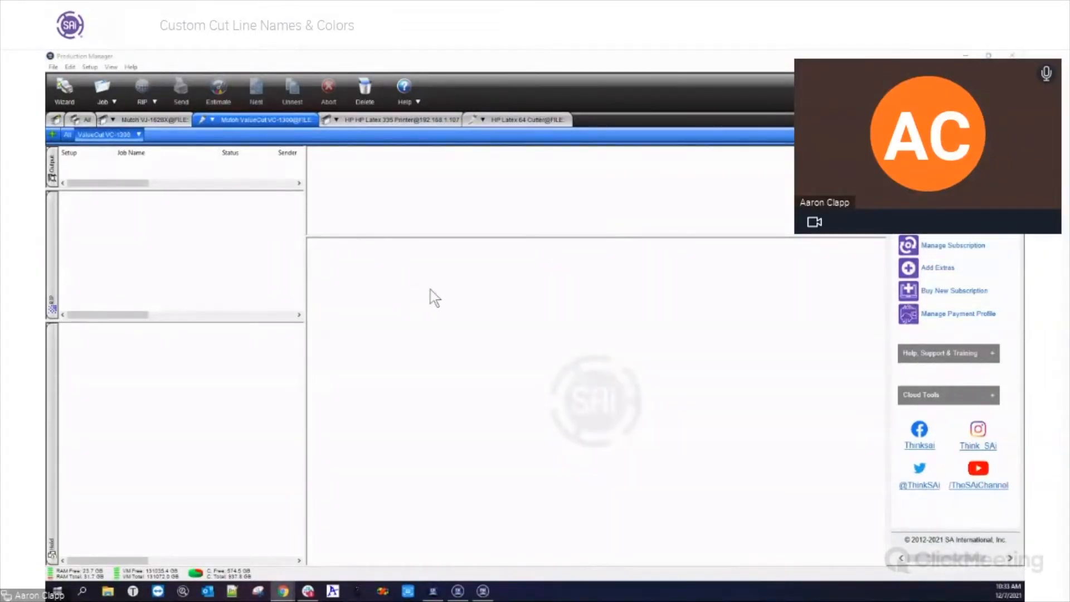
- Switch to Flexi and move the whole Franklin's Bar & Grille logo slightly upward on the page
click(459, 591)
drag(369, 254, 575, 392)
drag(485, 297, 479, 255)
click(593, 299)
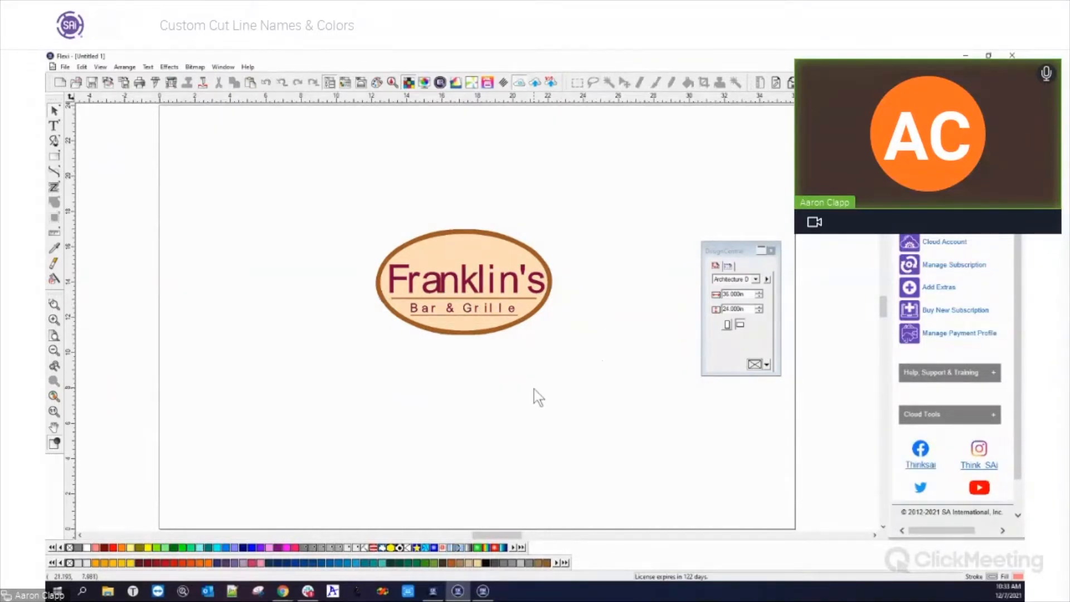
- Apply a contour cut around the whole logo with a 0.125 in offset, using the CutContour colour
drag(343, 201, 618, 373)
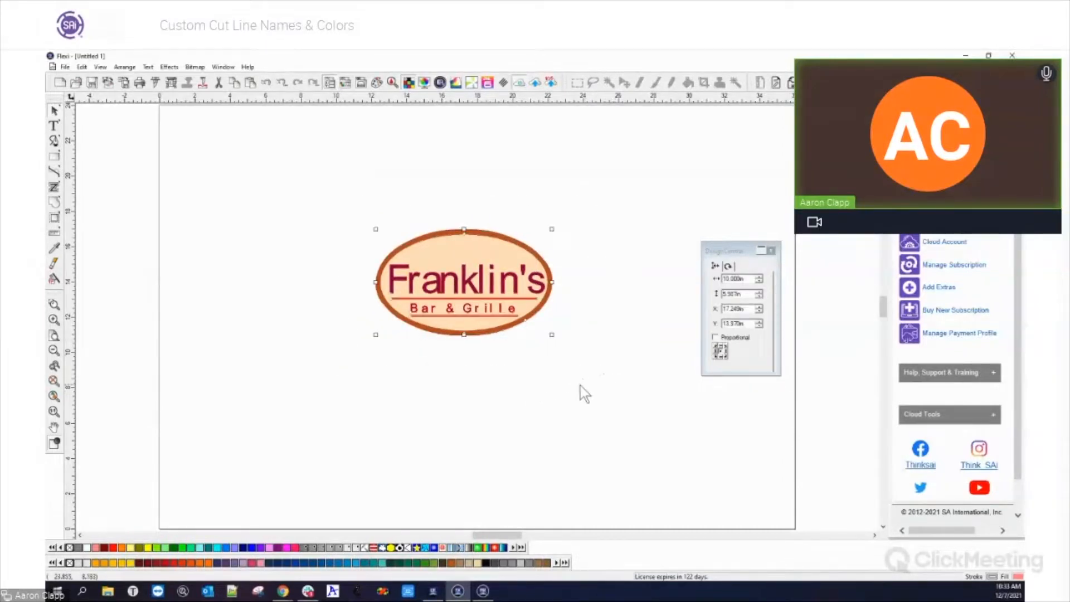
click(170, 67)
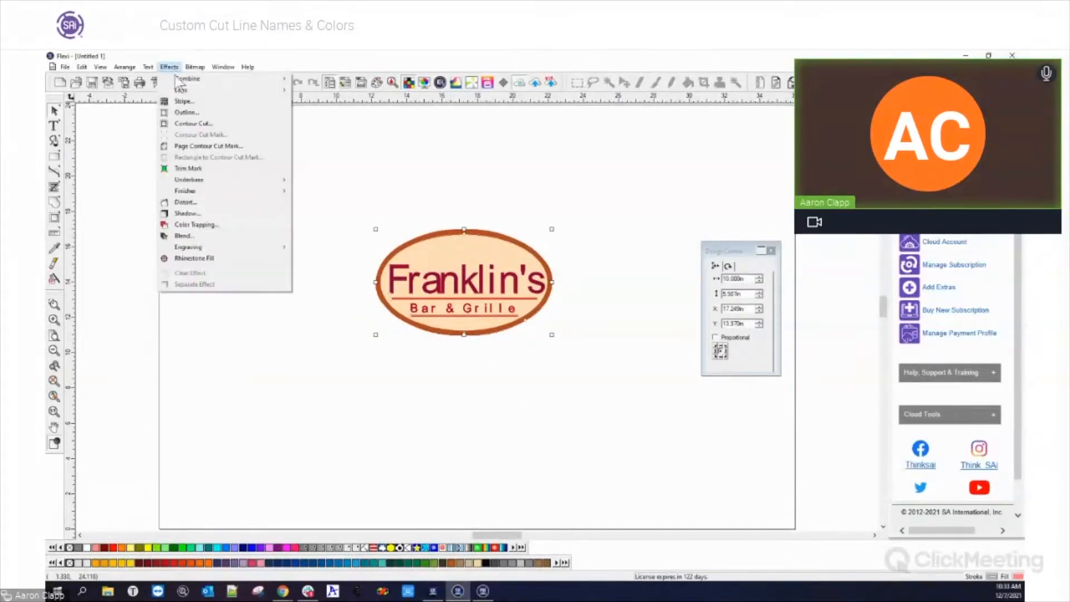
click(188, 123)
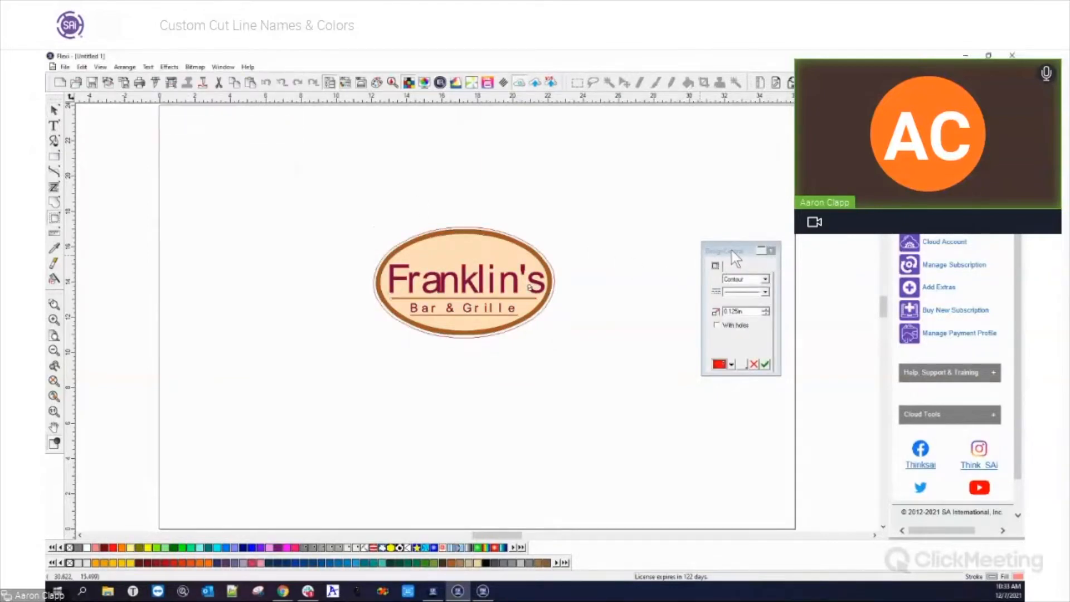
drag(731, 250, 643, 175)
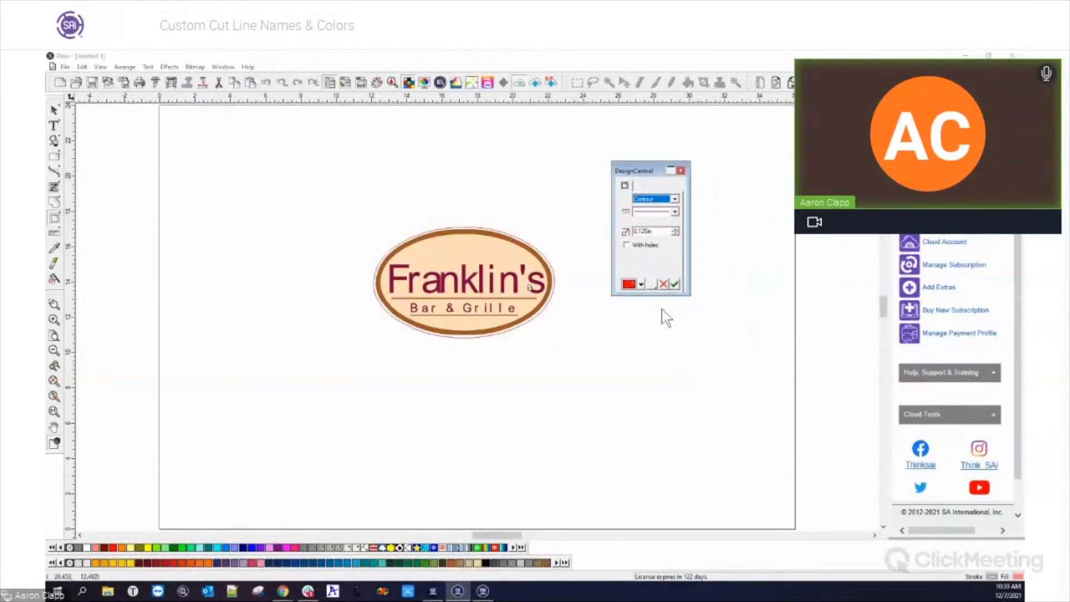
click(641, 285)
click(689, 400)
click(689, 400)
scroll(658, 377, down, 5)
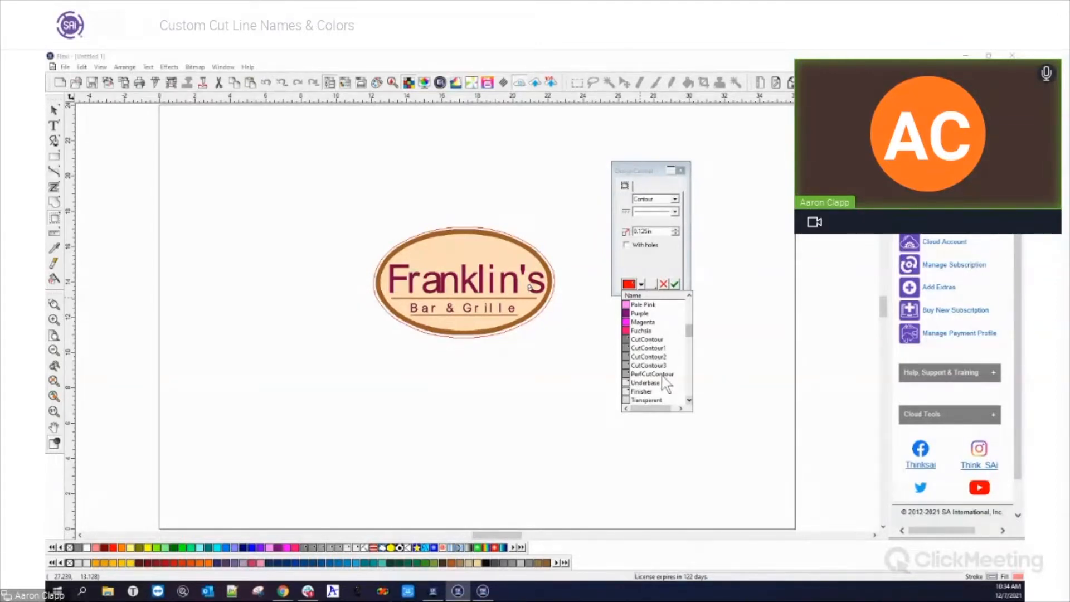
click(649, 340)
click(674, 284)
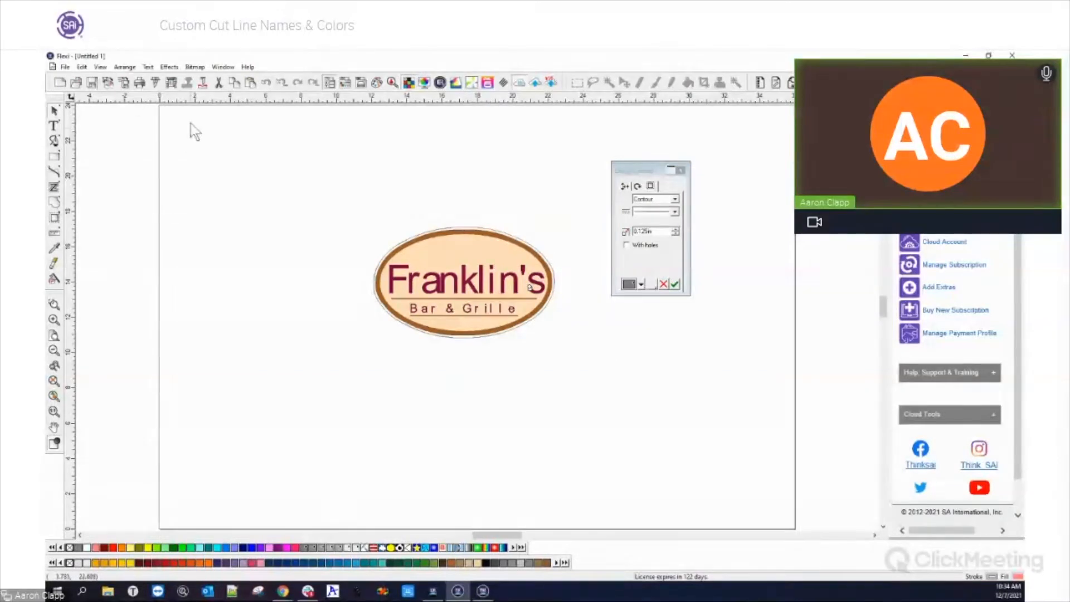
- Export the design to the Desktop as an Adobe PDF named "Gray contour cut"
click(65, 67)
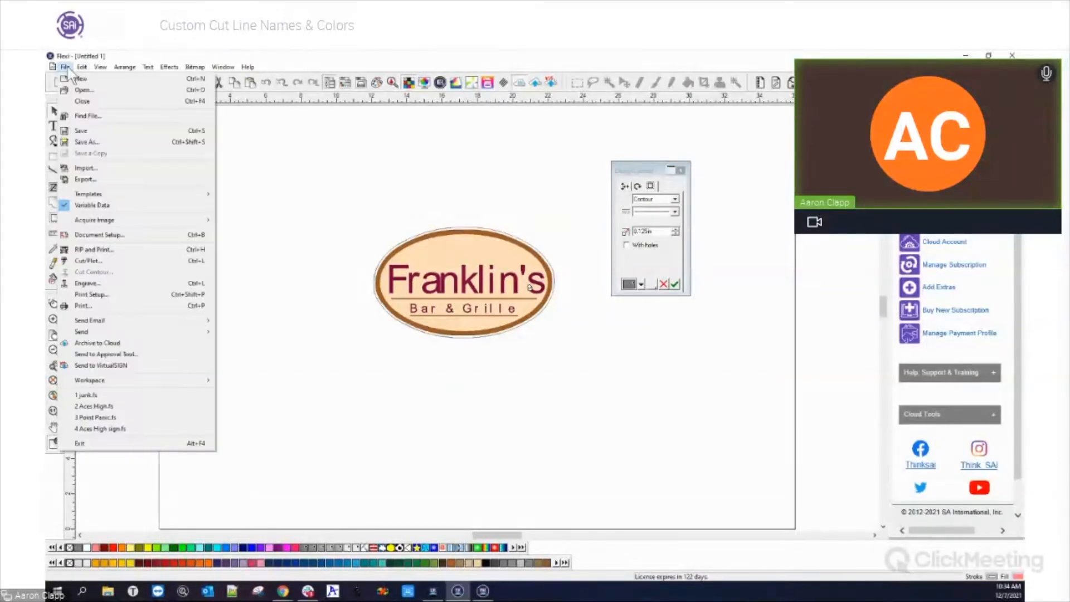
click(102, 183)
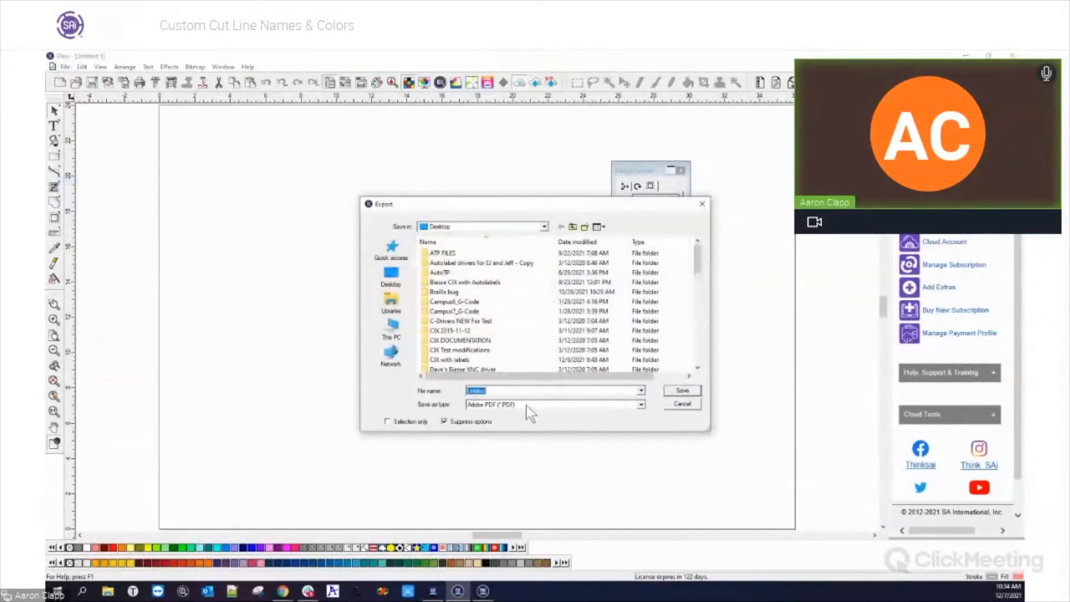
text(Gray contour cut)
key(Return)
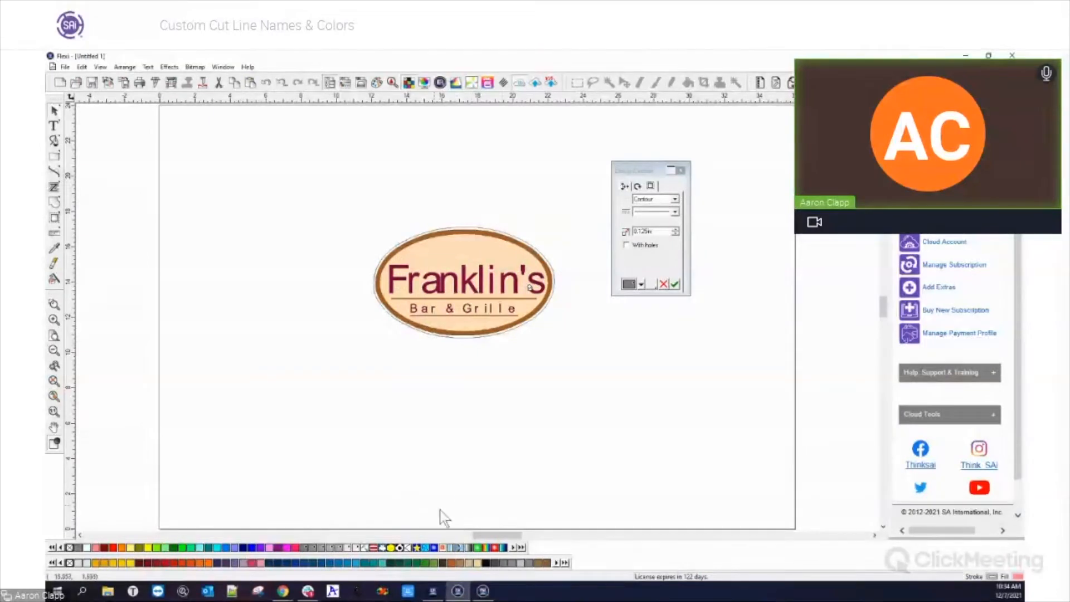
- Switch to Production Manager and add Gray contour cut.pdf to the Mutoh VJ-1628X queue
click(482, 590)
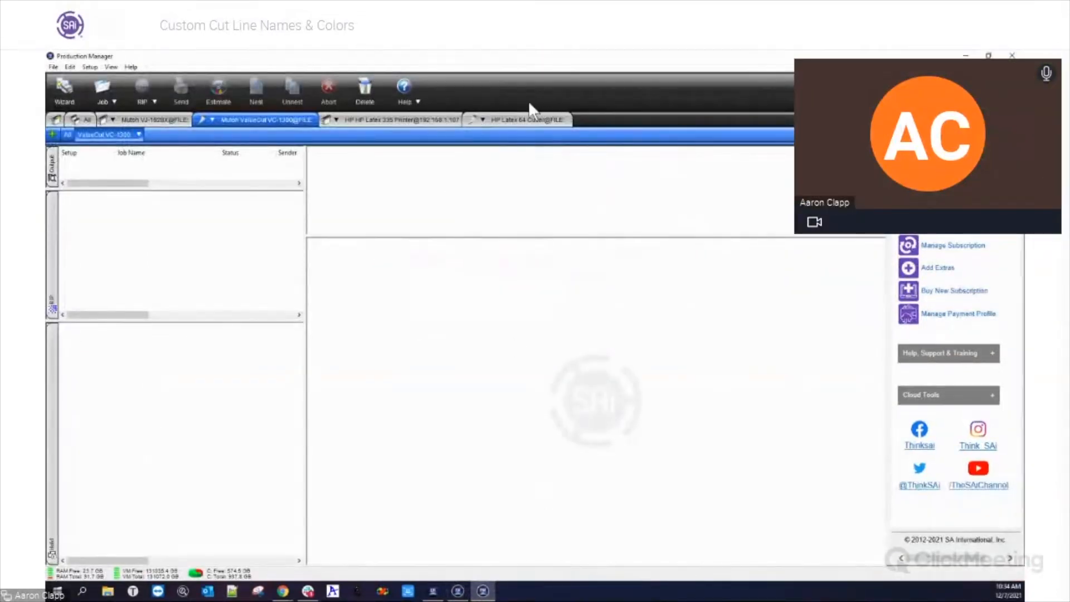
click(146, 122)
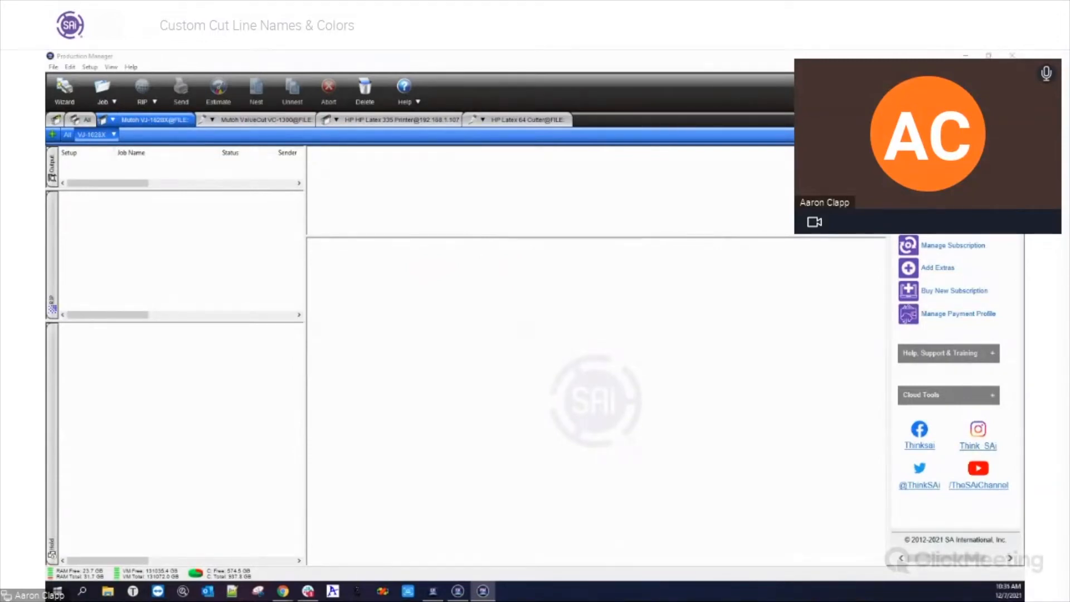
drag(135, 280, 215, 401)
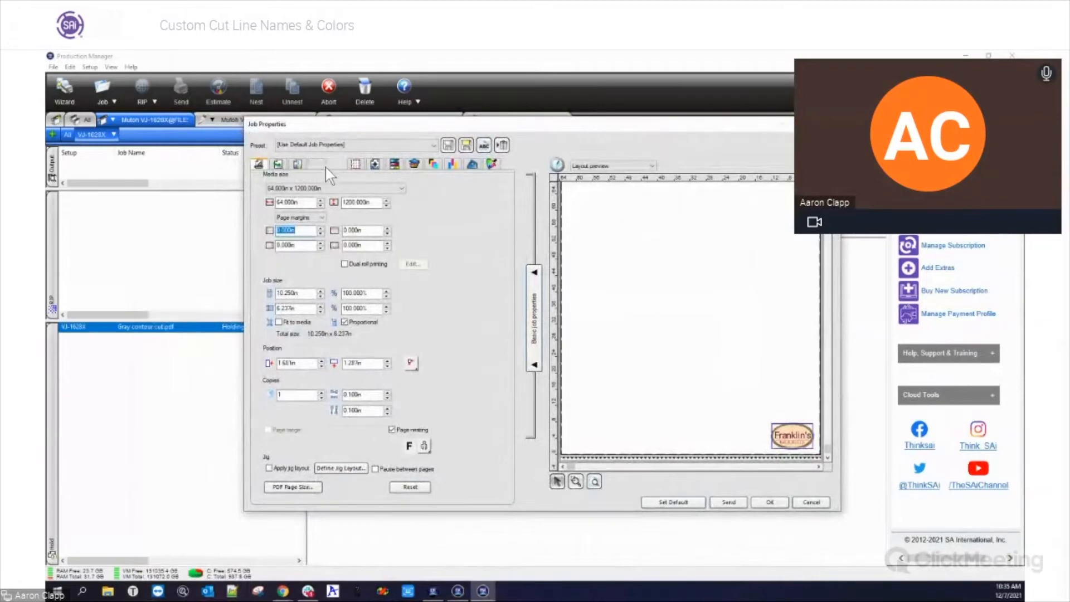
- Examine the PDF job's workflow, cutting and layout properties, including the cut device choices, and close them without changes
click(278, 164)
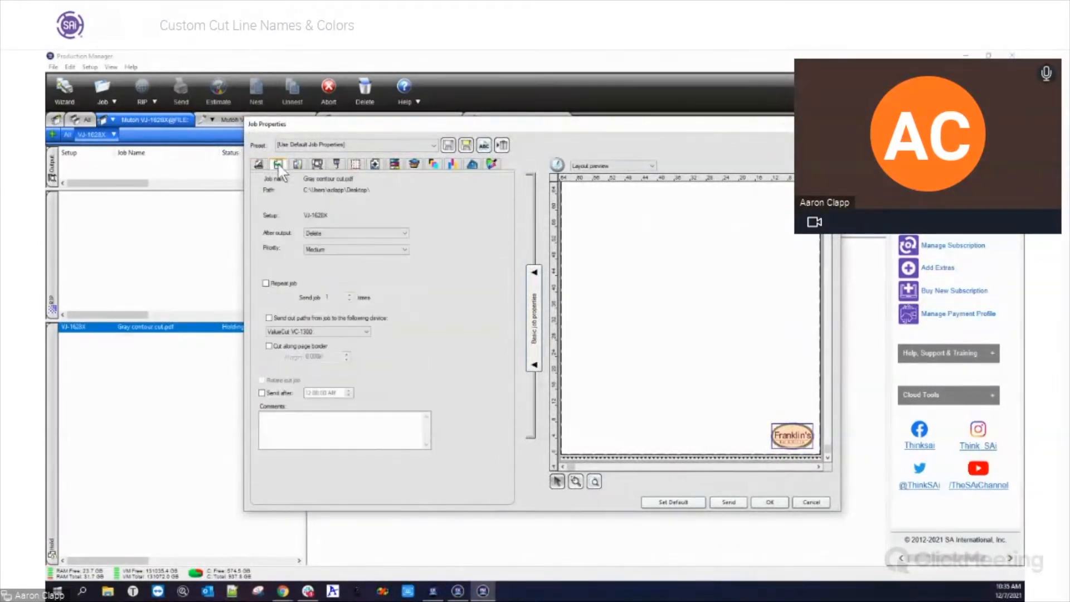
click(275, 331)
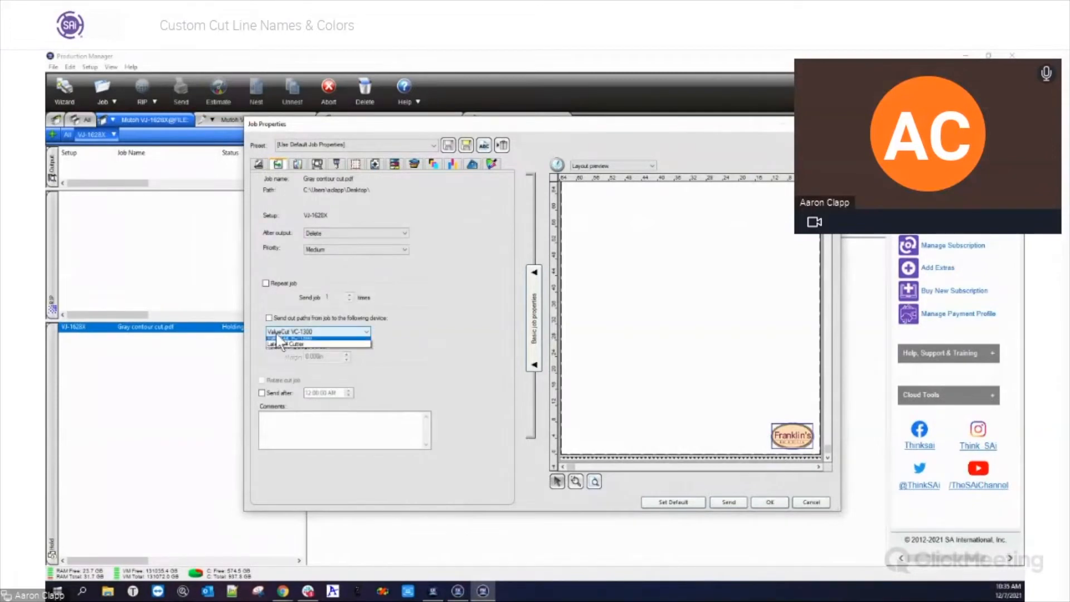
click(276, 331)
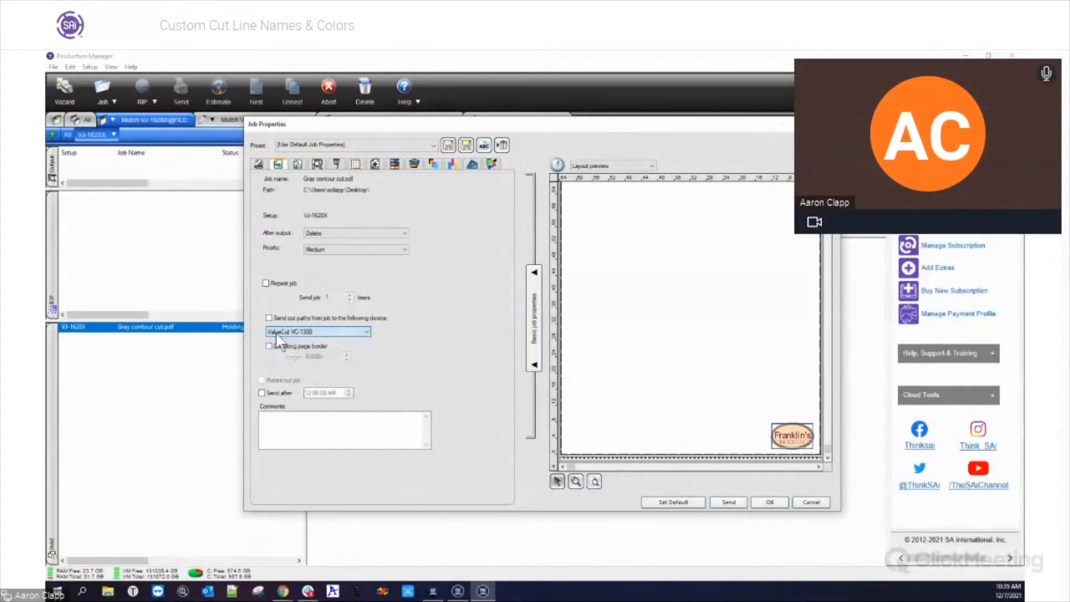
click(338, 164)
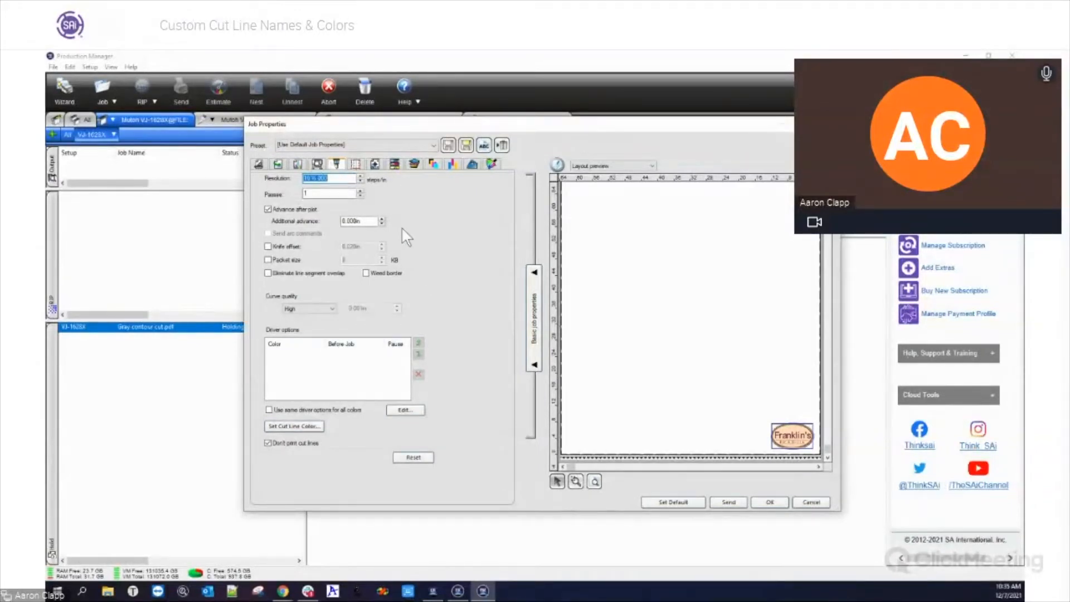
click(260, 165)
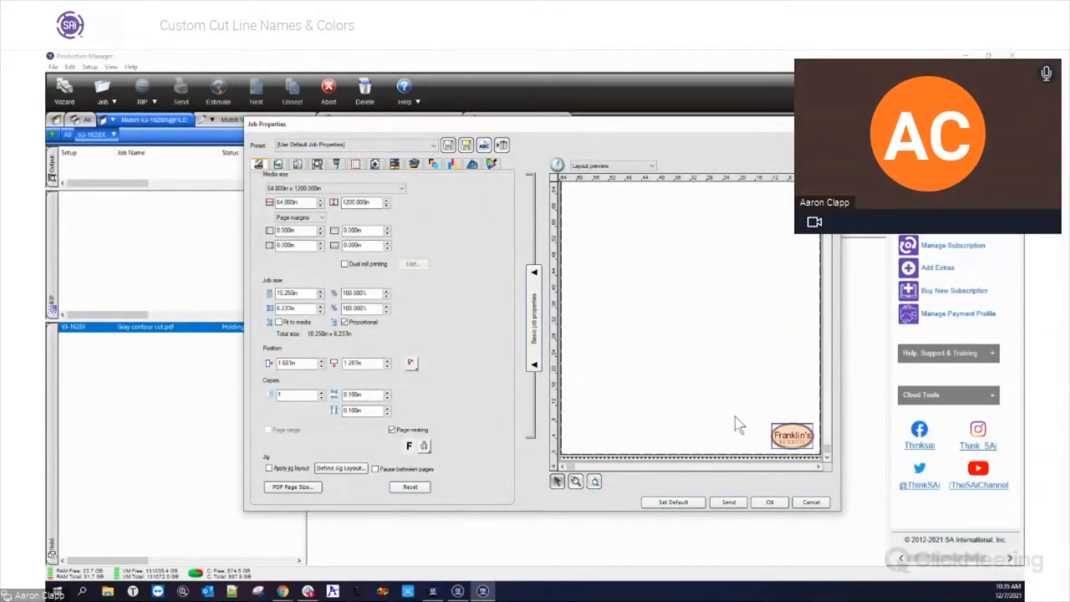
click(810, 502)
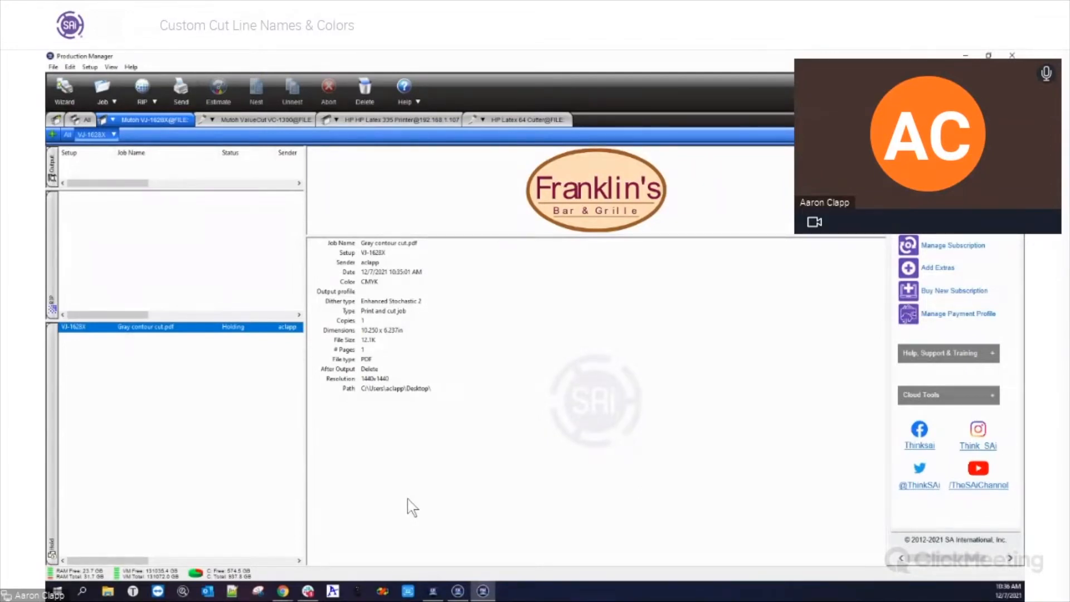
- Switch back to Flexi, clear the contour cut effect from the logo and deselect it
click(457, 591)
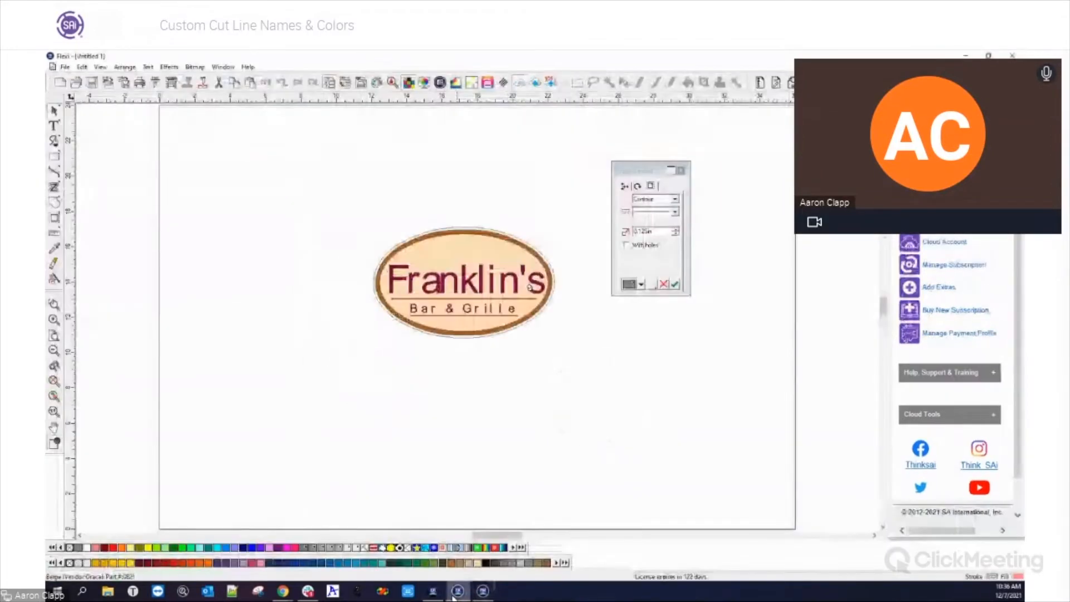
right_click(492, 294)
click(521, 530)
click(614, 390)
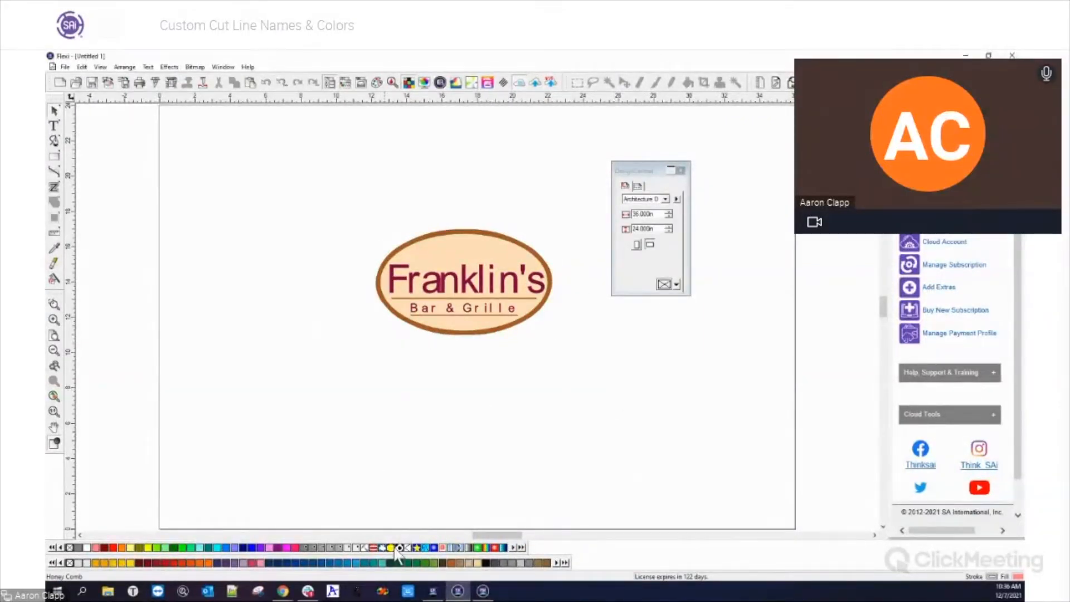
right_click(428, 548)
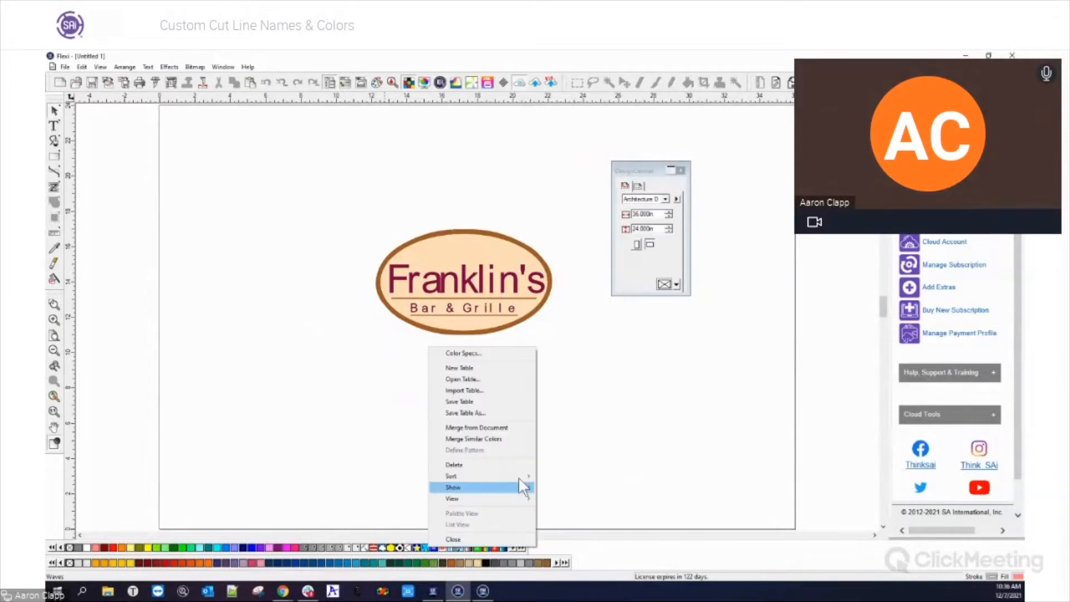
click(479, 356)
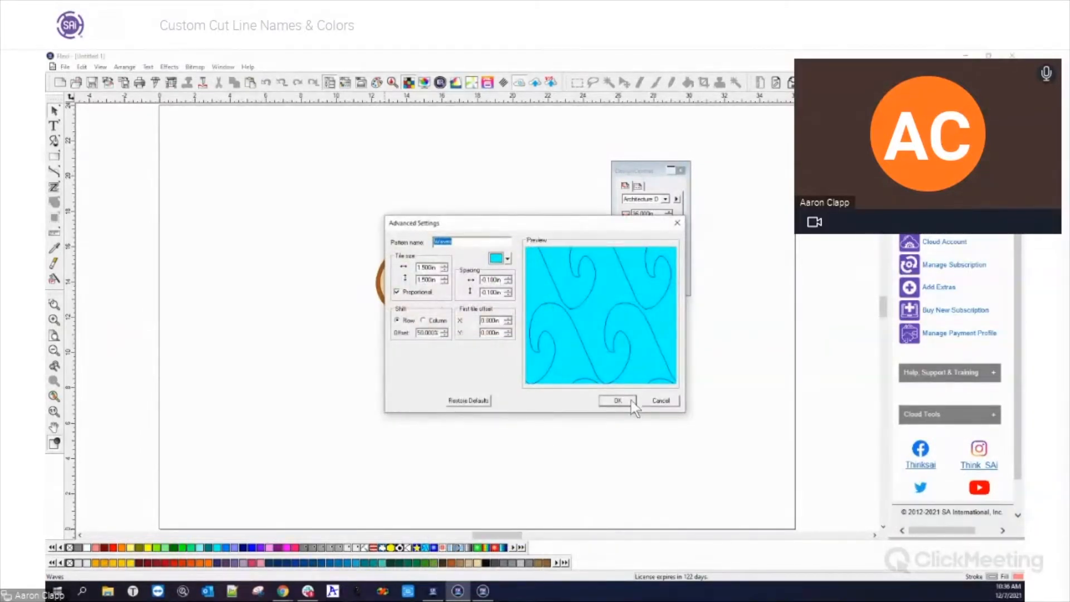
click(655, 403)
- Open the colour specs of the PerfCutContour swatch and rename it "Pink Contour Cut"
right_click(338, 553)
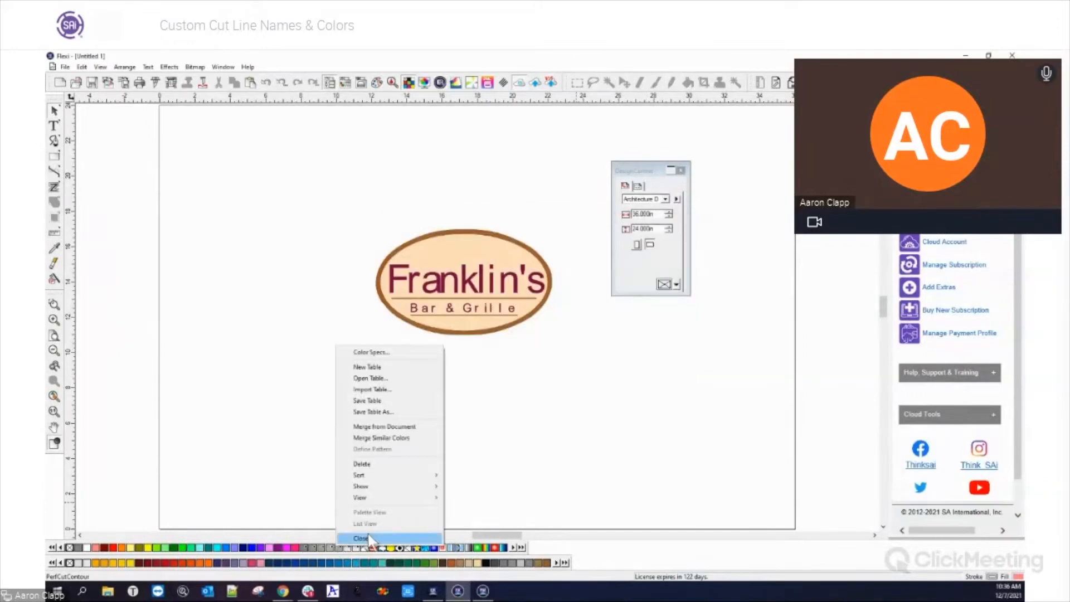
click(368, 352)
drag(509, 206, 454, 175)
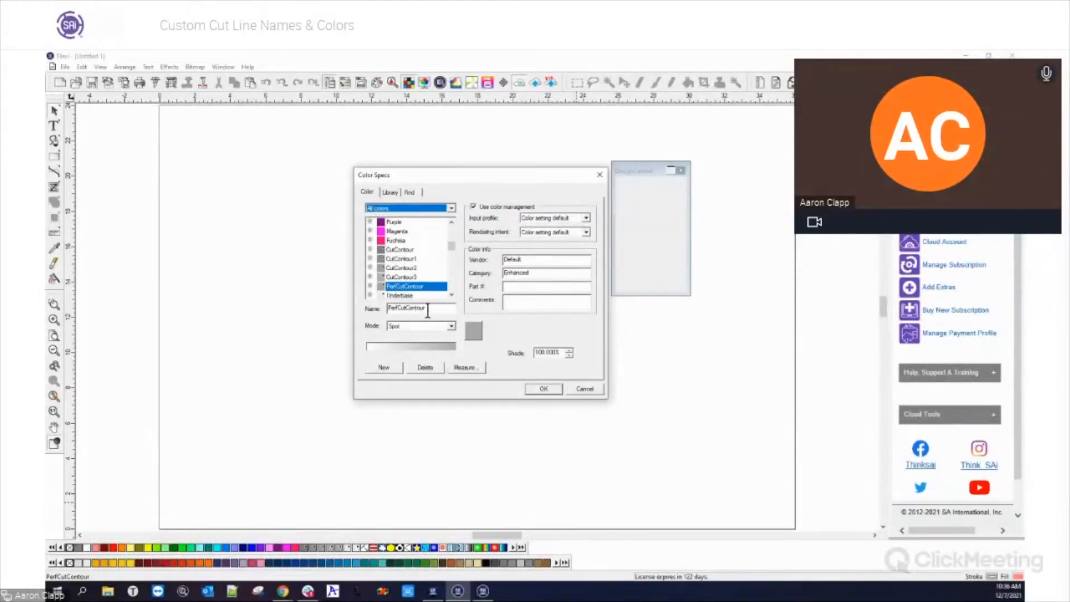
drag(428, 311, 349, 318)
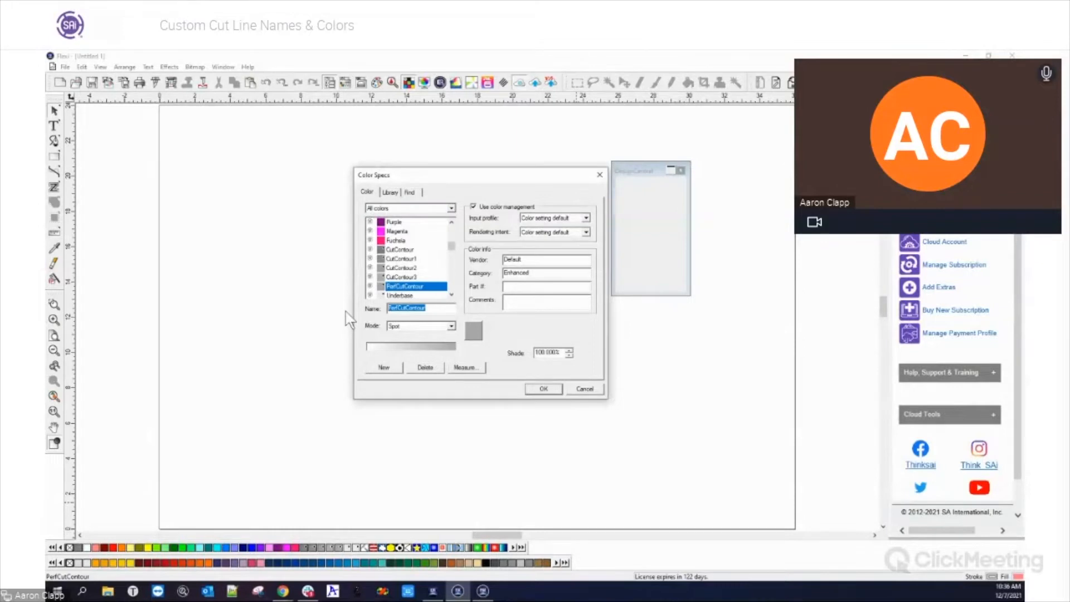
text(Pink Cu)
text(ntour Cut)
- Set the display colour of the Pink Contour Cut swatch to bright pink, RGB 255, 0, 255
click(474, 331)
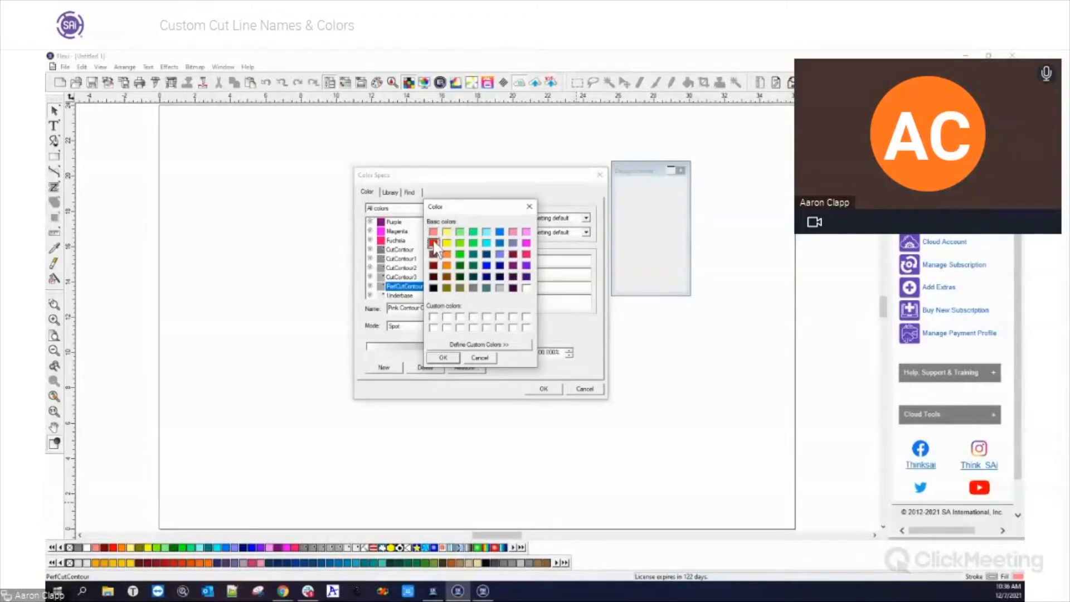
click(443, 357)
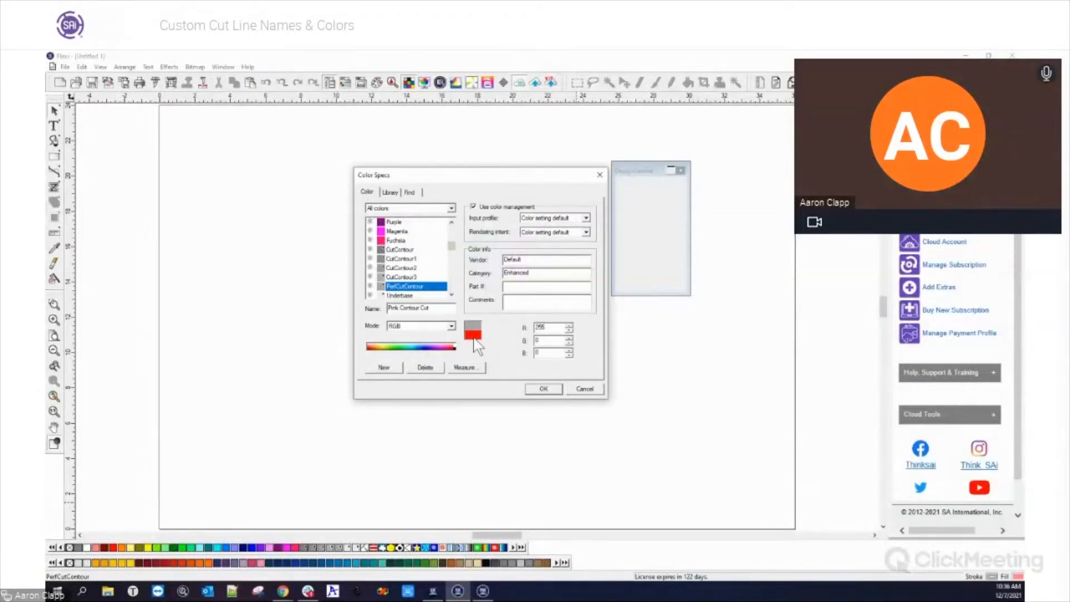
click(474, 335)
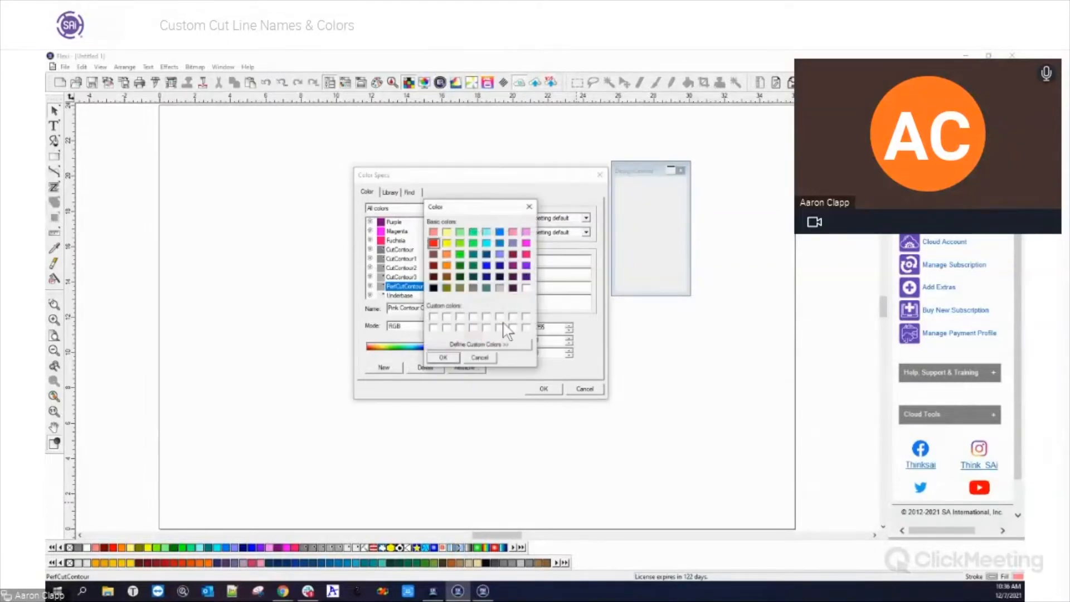
click(526, 242)
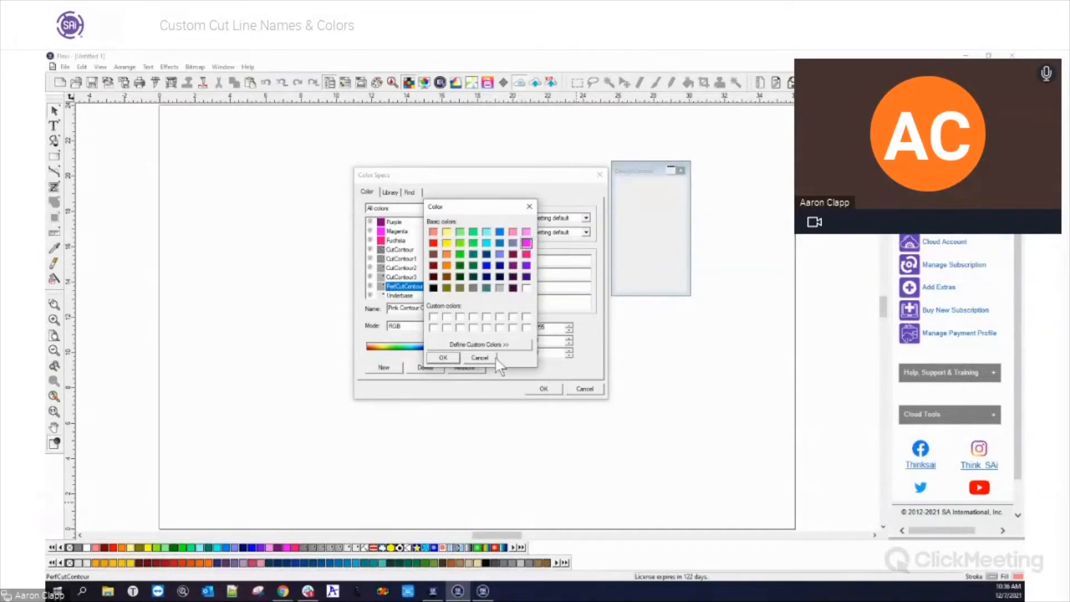
click(443, 359)
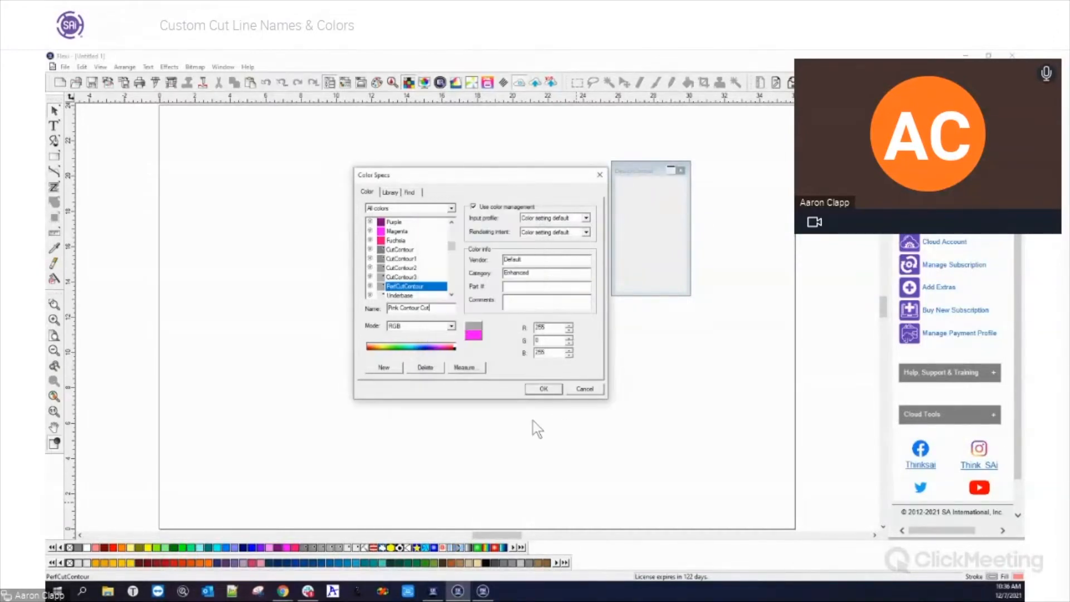
- Set the Pink Contour Cut swatch's colour mode to Spot and accept the colour specs
click(452, 328)
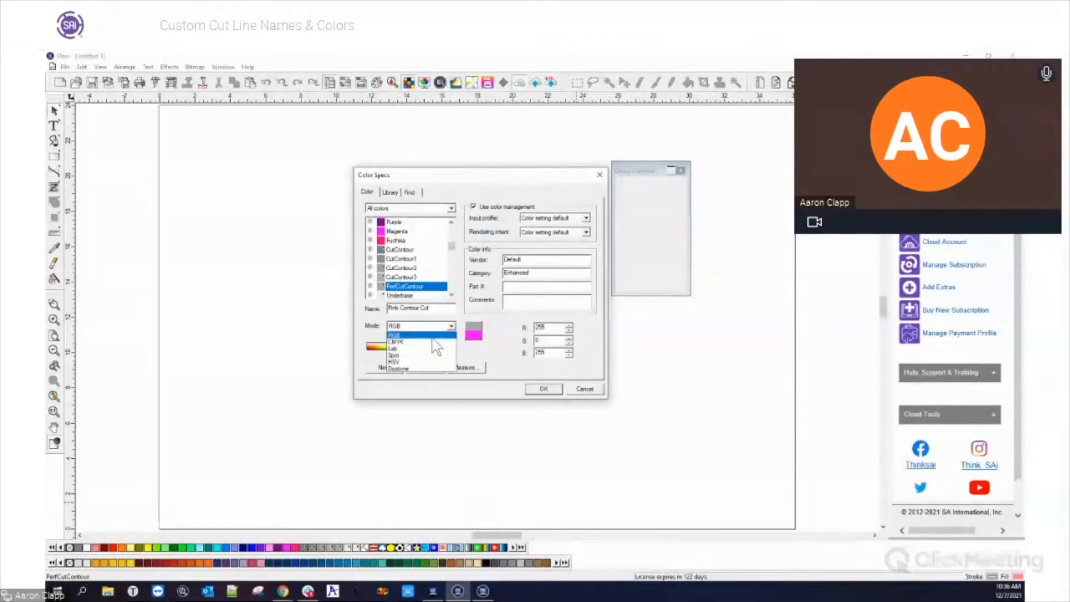
click(399, 356)
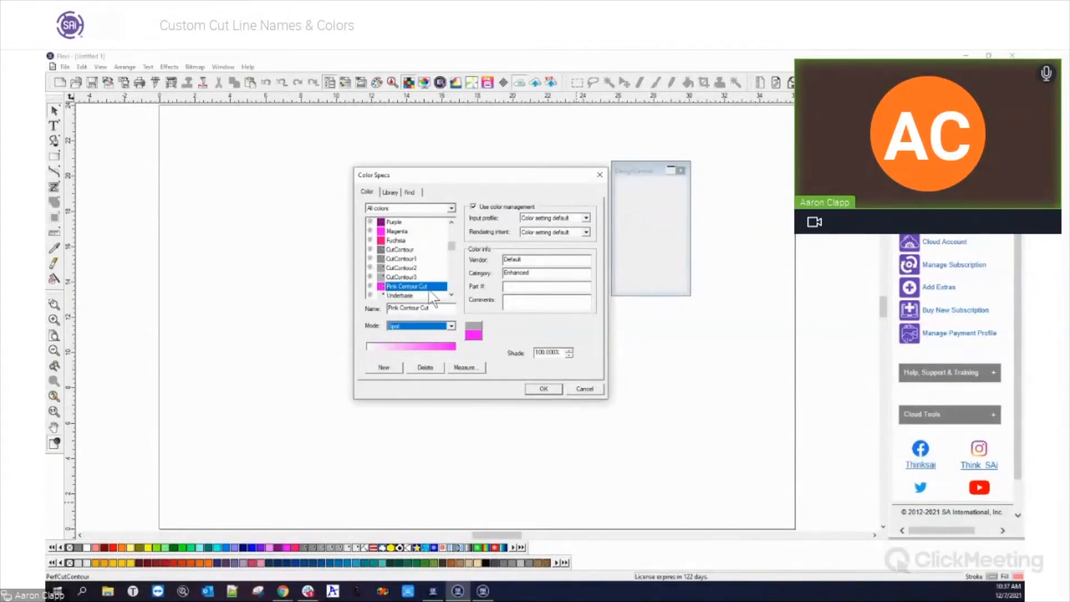
click(544, 389)
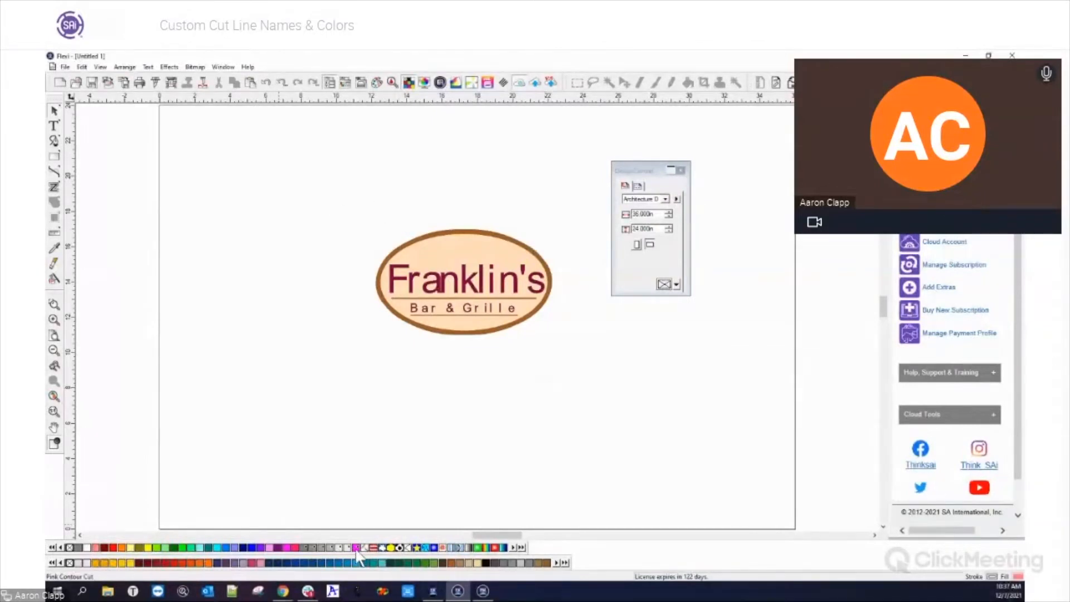
- Apply a contour cut around the Franklin's logo in the Pink Contour Cut colour
drag(351, 222, 579, 393)
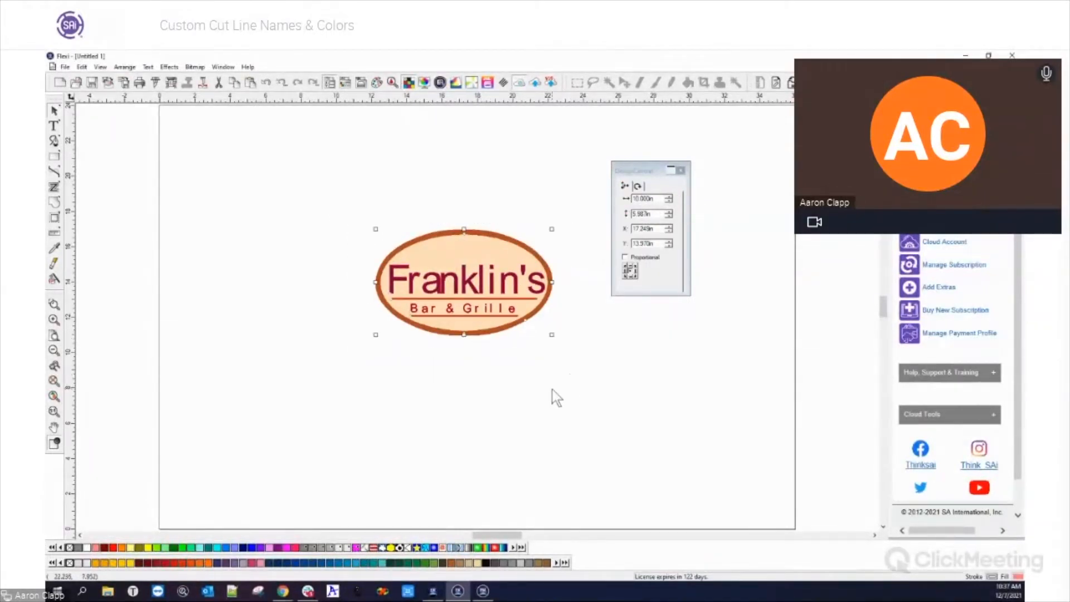
click(54, 218)
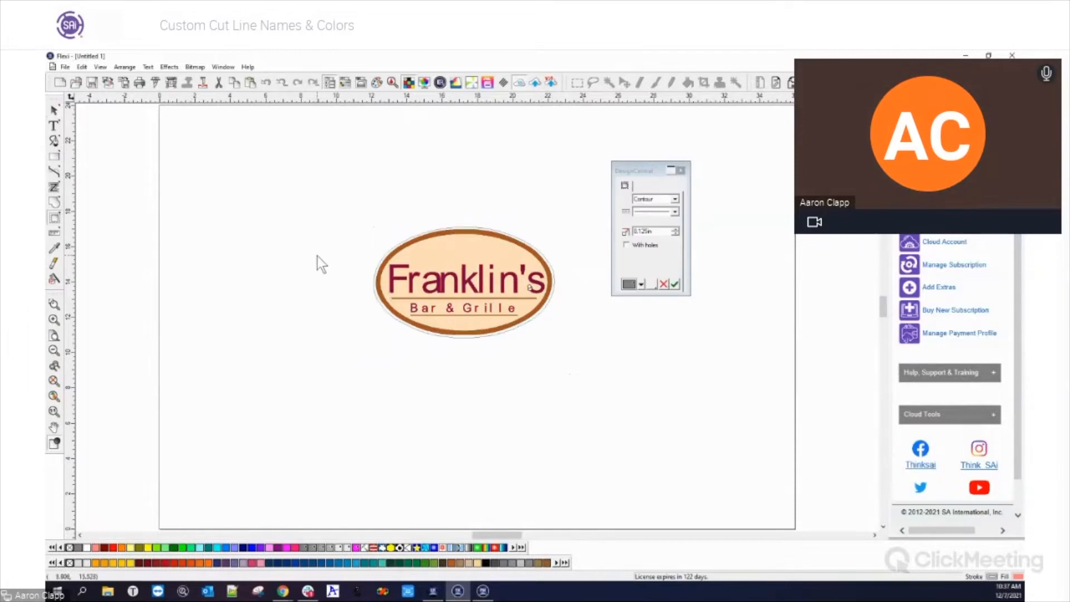
click(640, 285)
drag(689, 305, 686, 338)
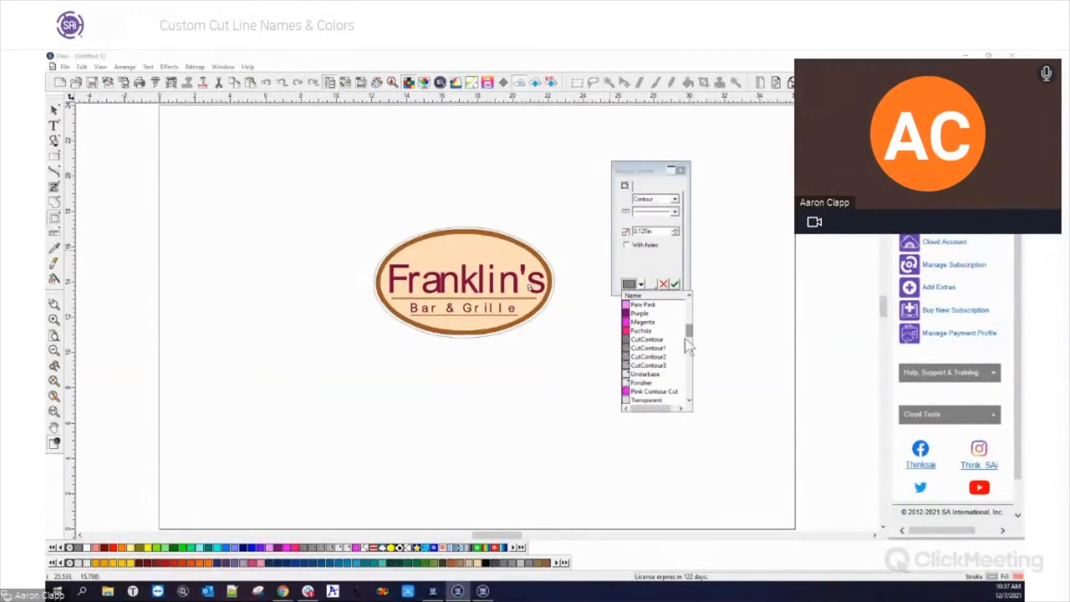
click(660, 391)
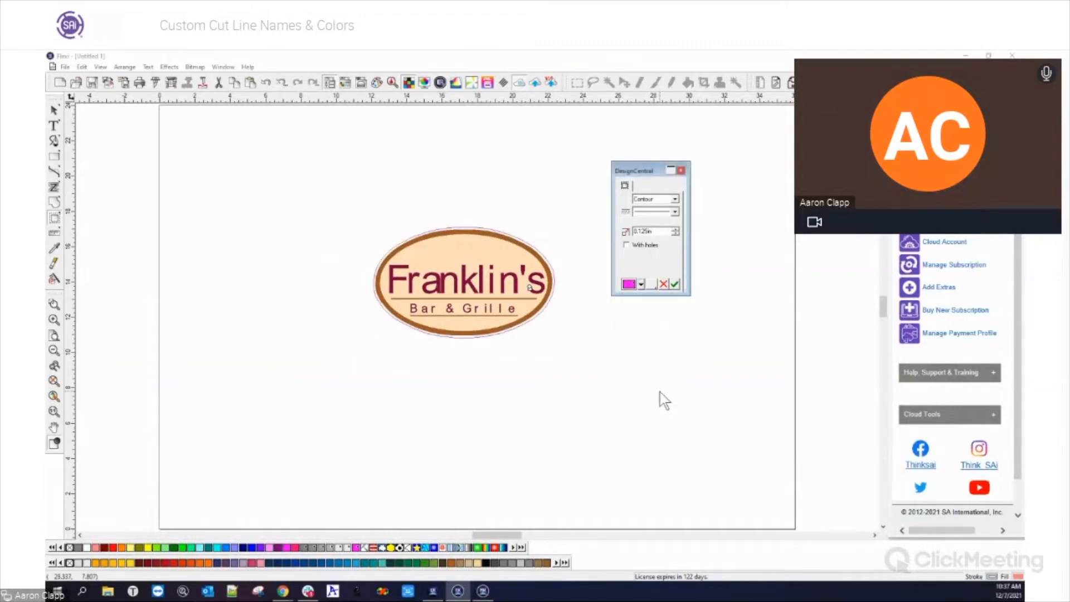
click(675, 285)
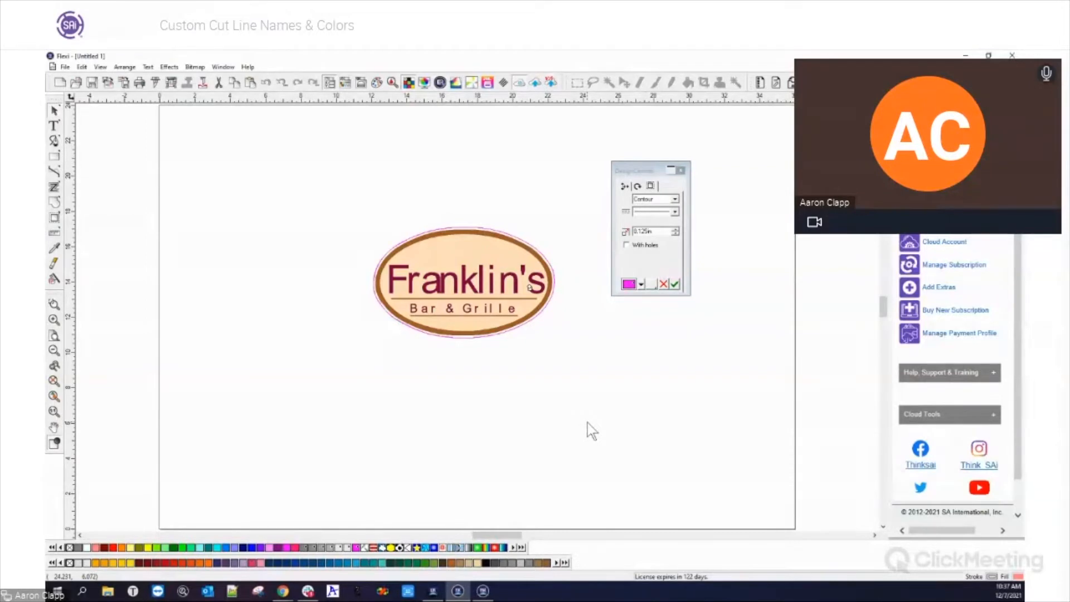
- Check the cut settings and cut line colour for the logo in RIP and Print, and close it without sending
click(171, 83)
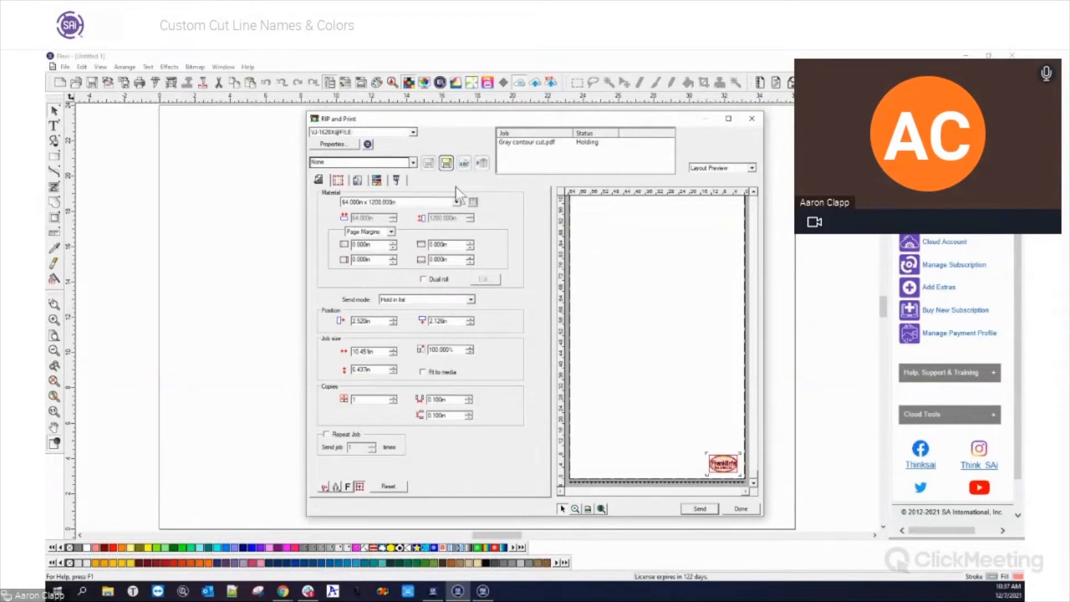
click(396, 180)
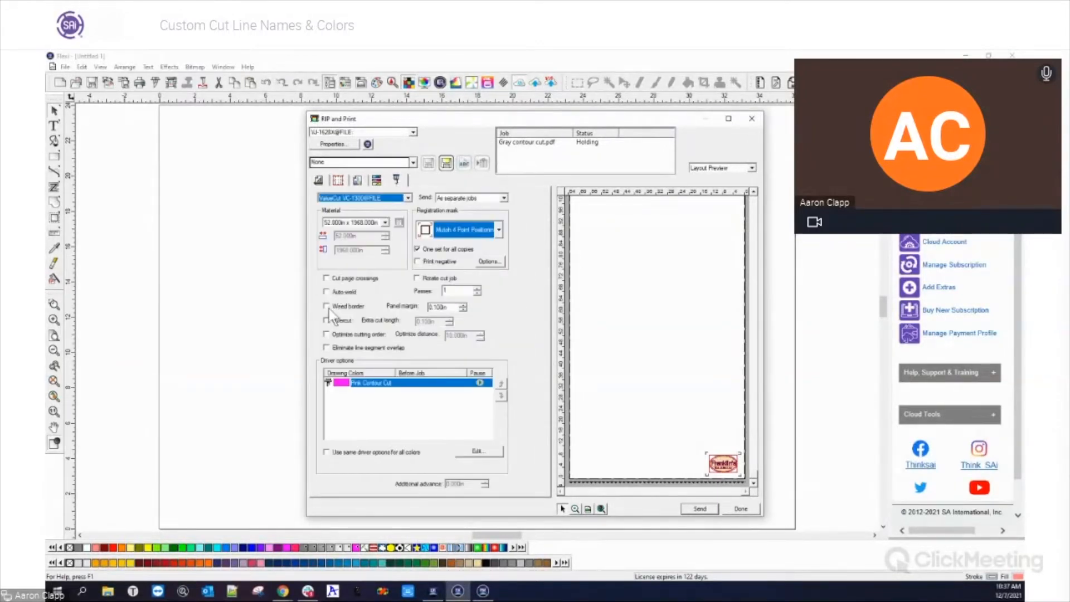
click(756, 119)
- Deselect the logo and export the design to the Desktop as an Adobe PDF named "Pink contour job"
click(246, 245)
drag(313, 179, 650, 410)
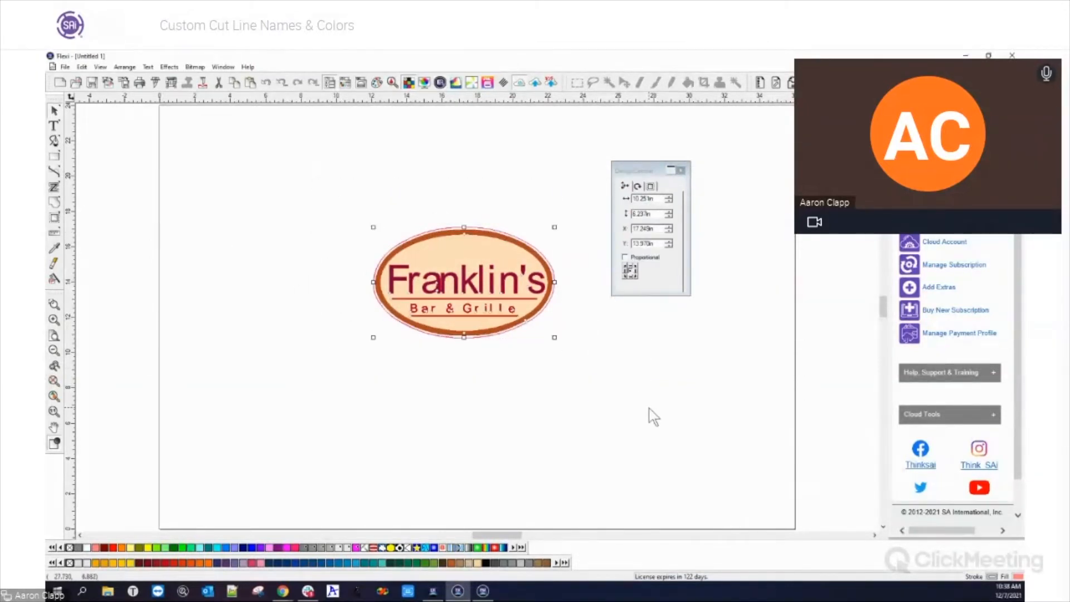
click(346, 212)
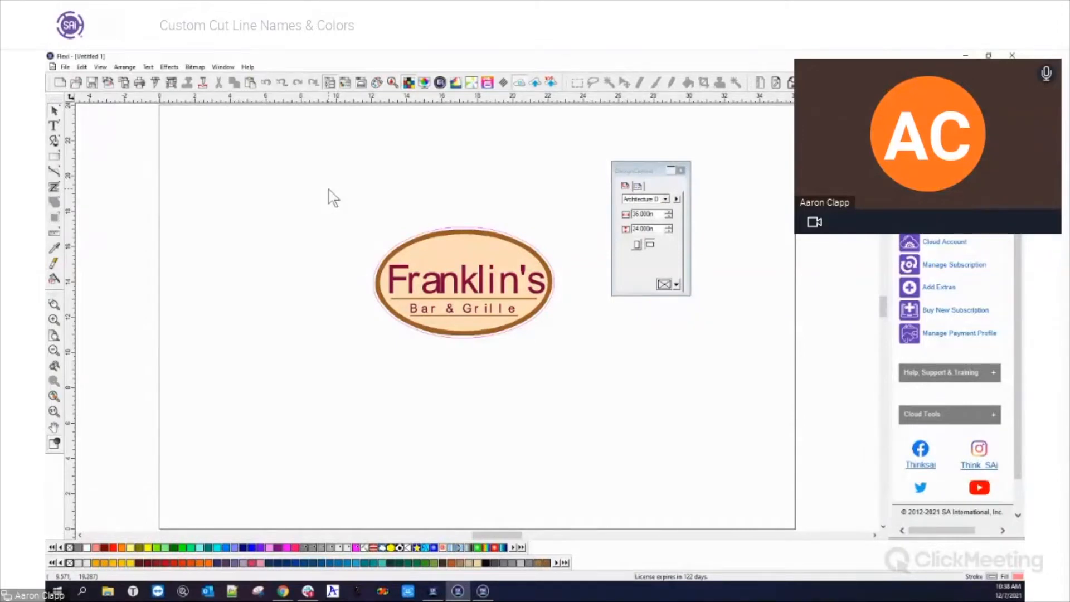
click(65, 67)
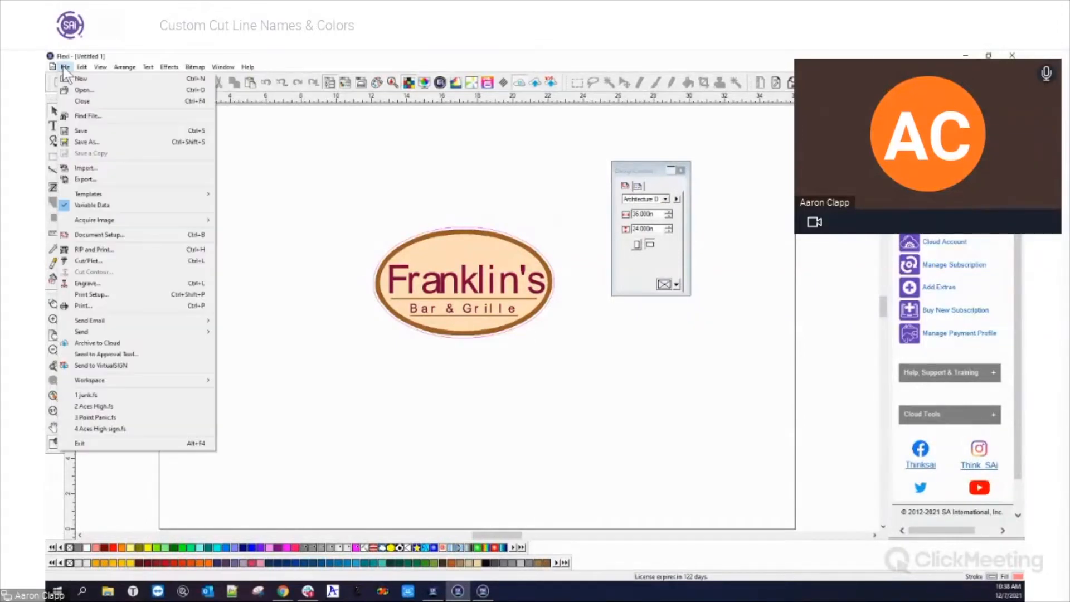
click(84, 184)
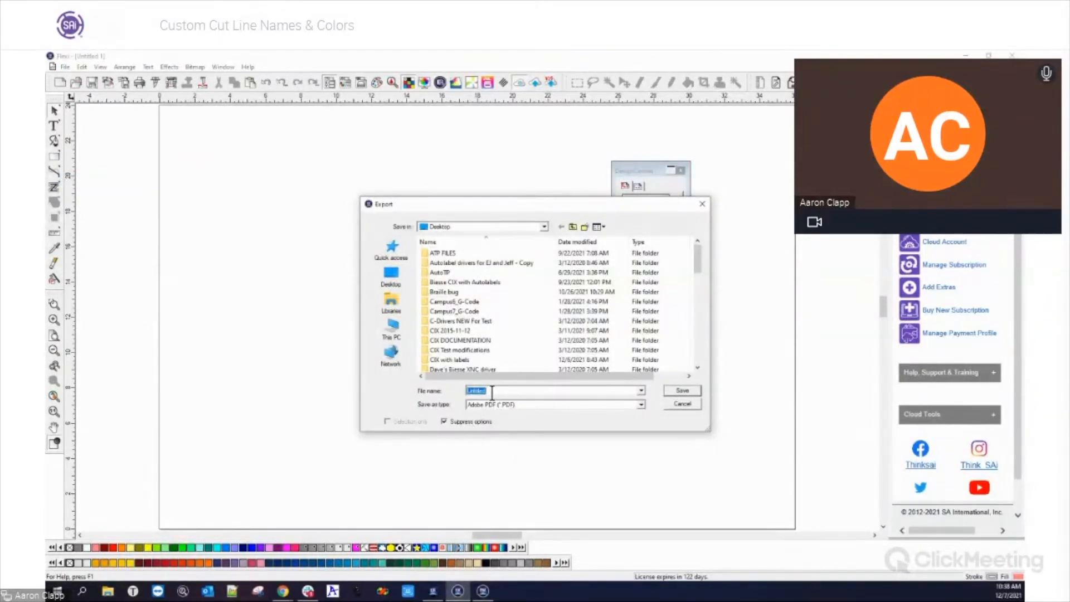
text(Pink contour job)
click(681, 392)
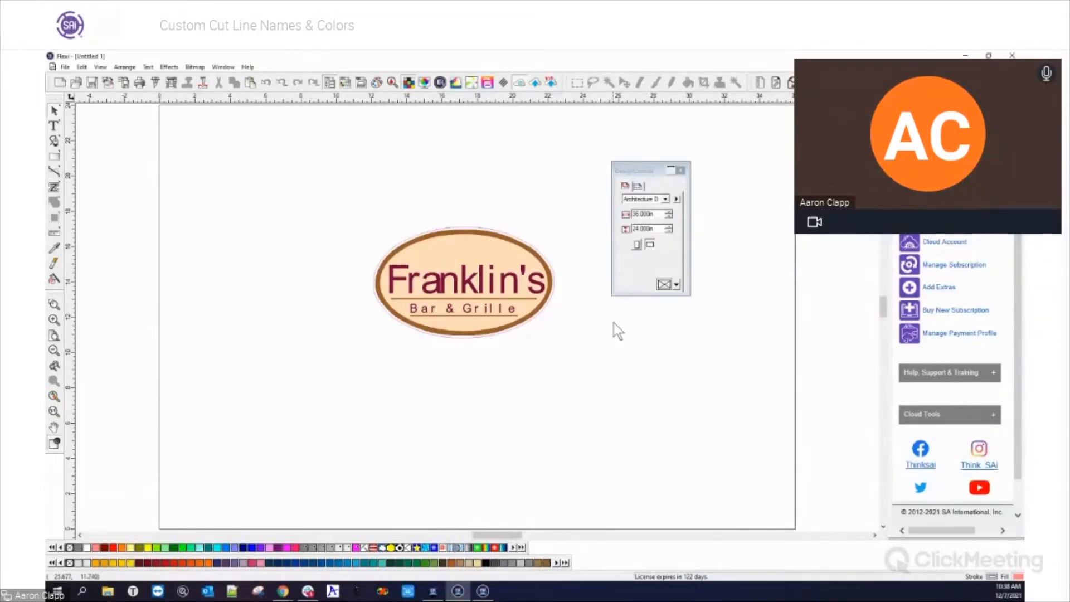
- Switch to Production Manager and delete the held job Gray contour cut.pdf
click(483, 591)
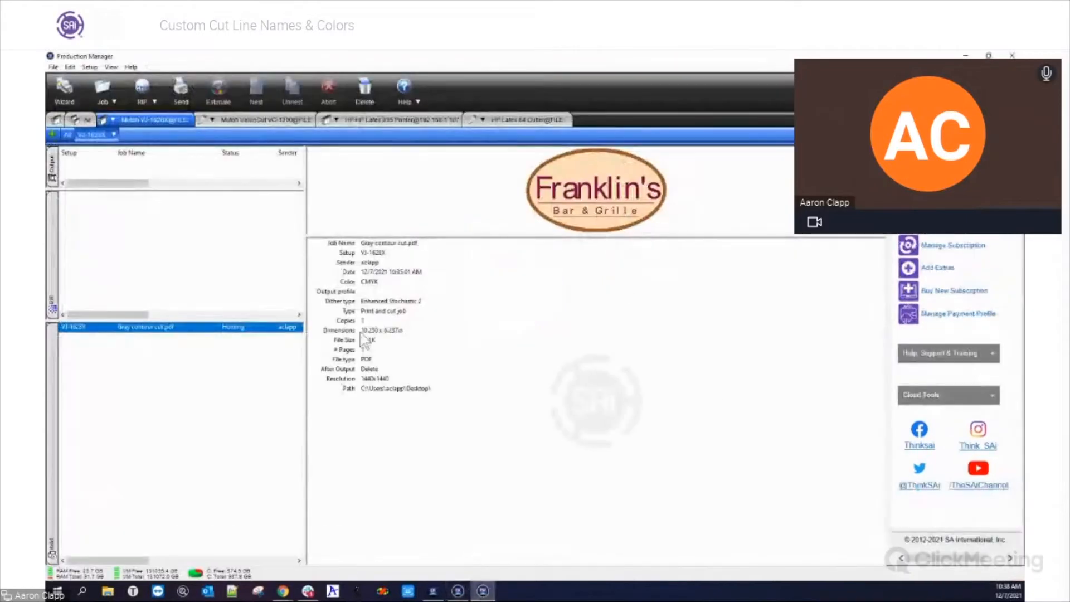
right_click(125, 327)
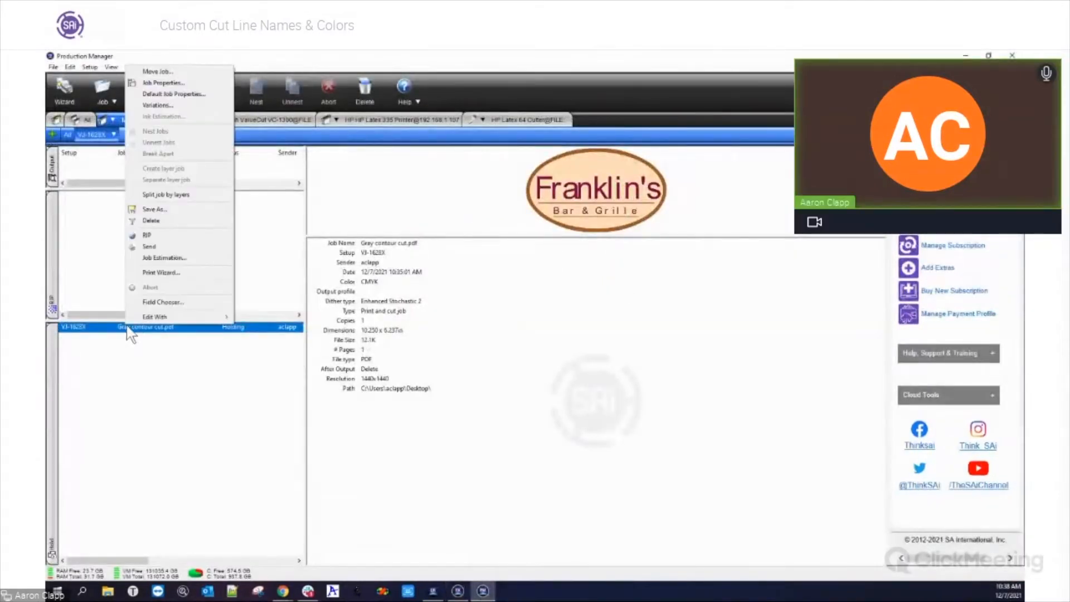
click(156, 220)
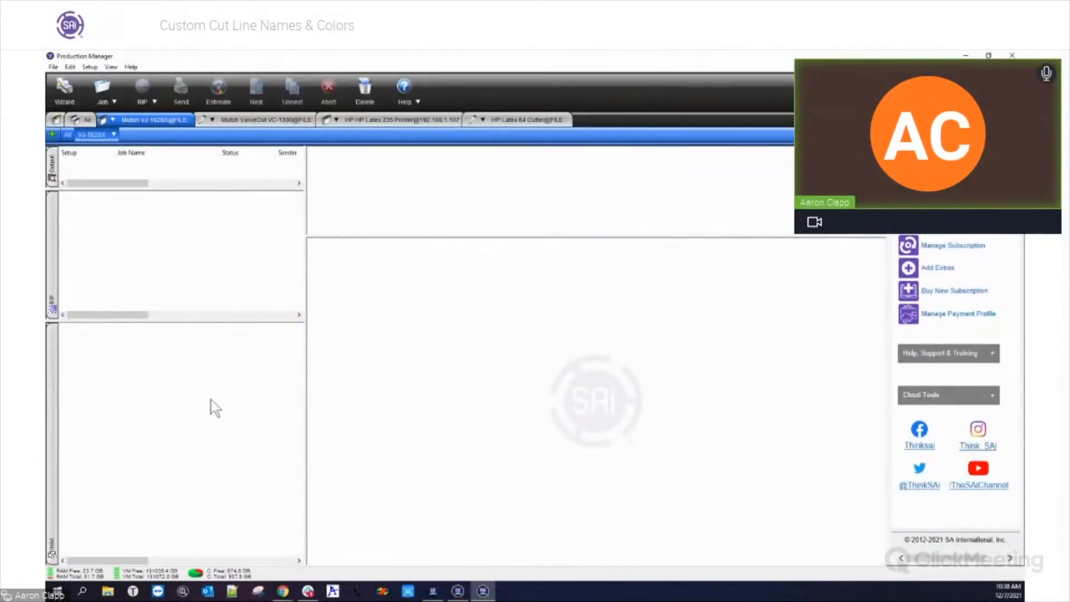
- Add Pink contour job.pdf as a job to the Mutoh VJ-1628X setup
click(263, 117)
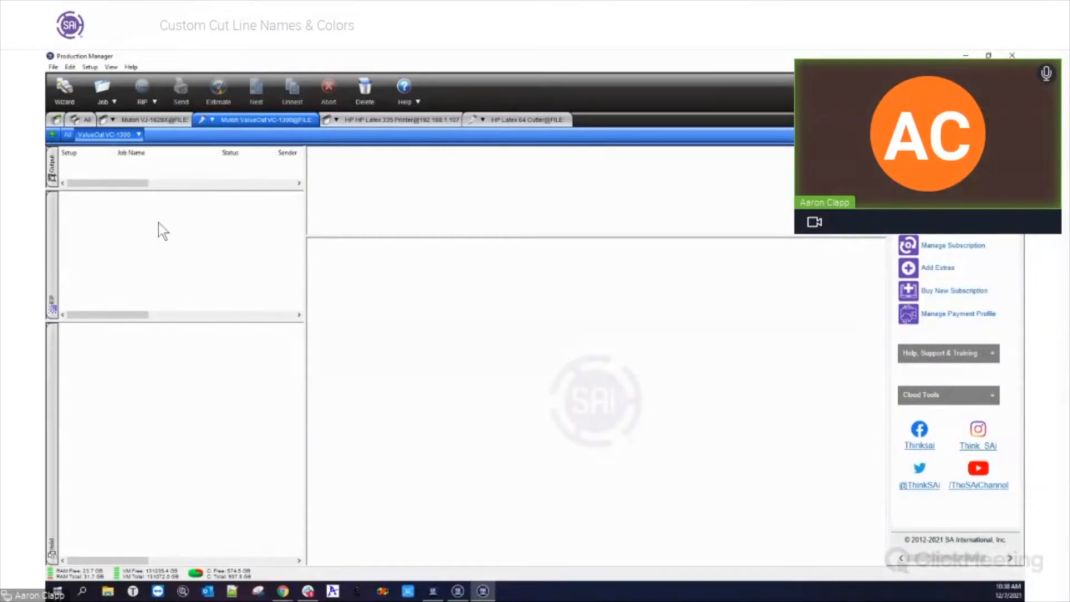
click(154, 118)
click(113, 134)
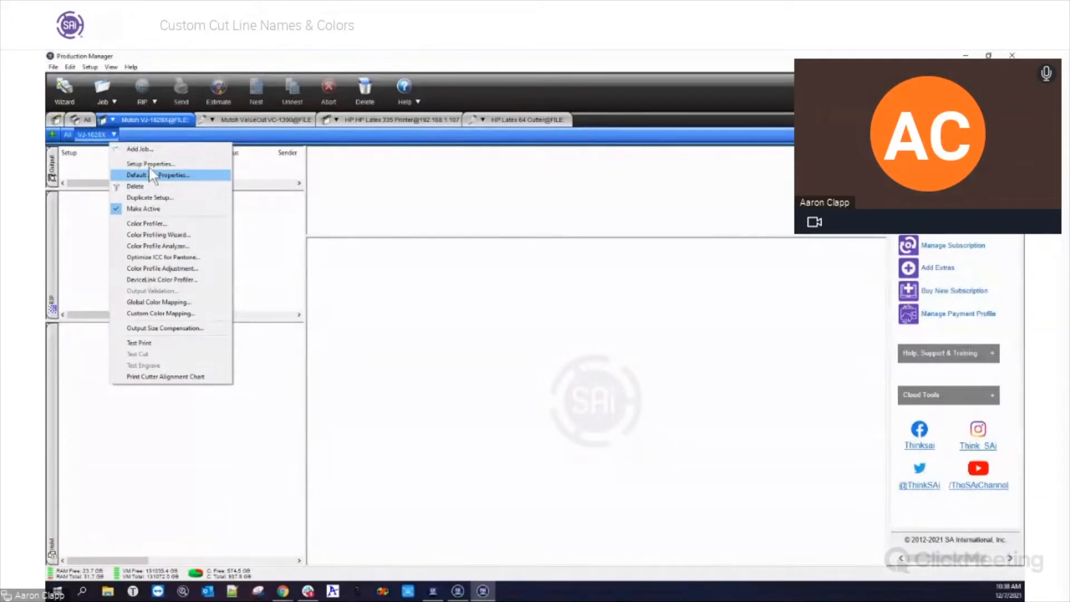
click(350, 463)
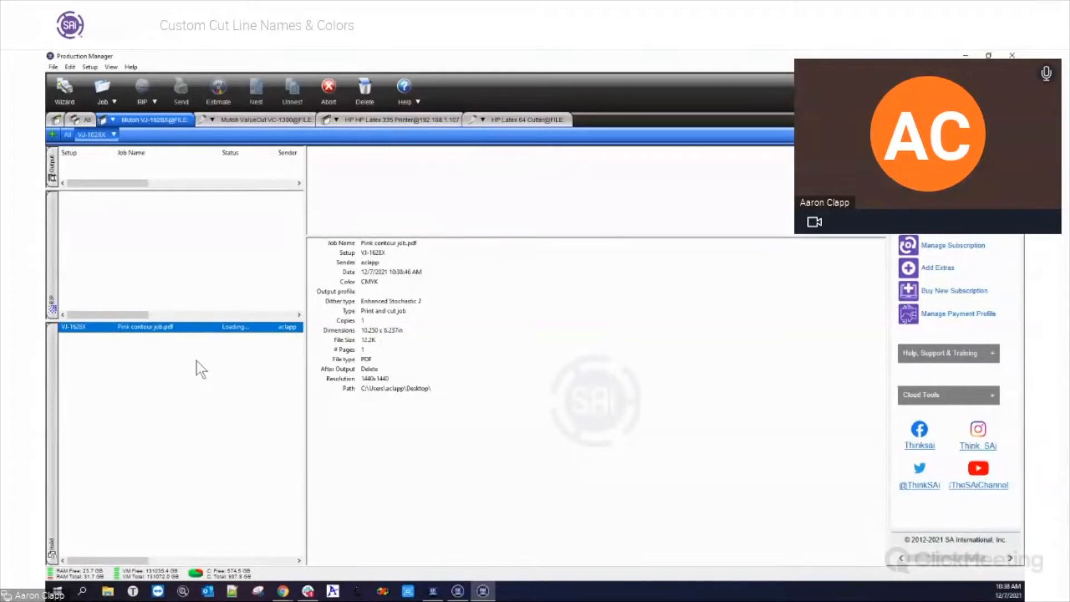
- Examine the cut line's name and colour in the driver options of Pink contour job.pdf, and close its job properties
double_click(143, 328)
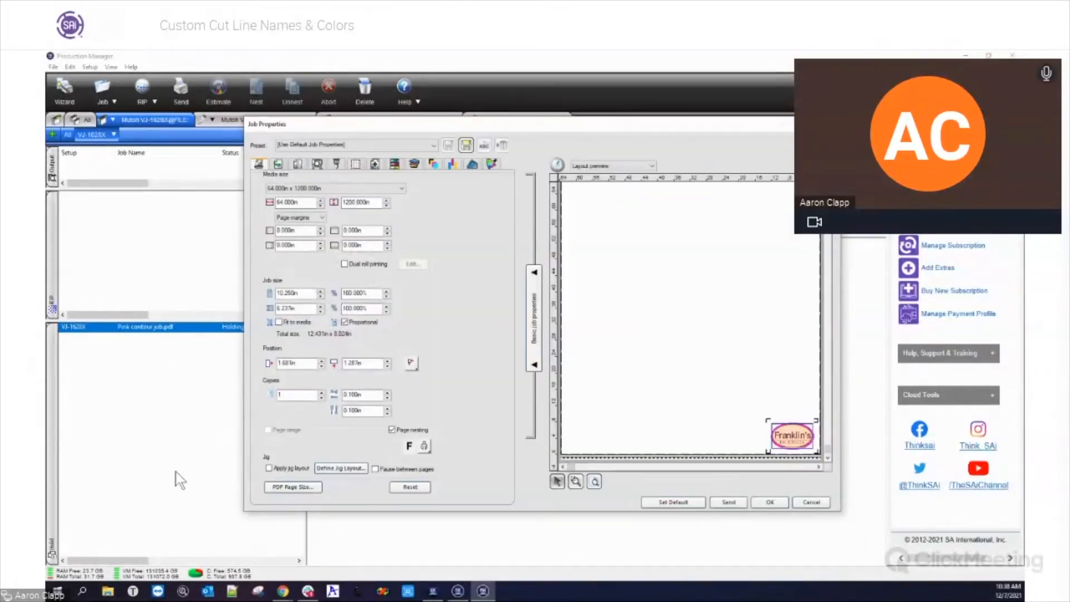
click(338, 165)
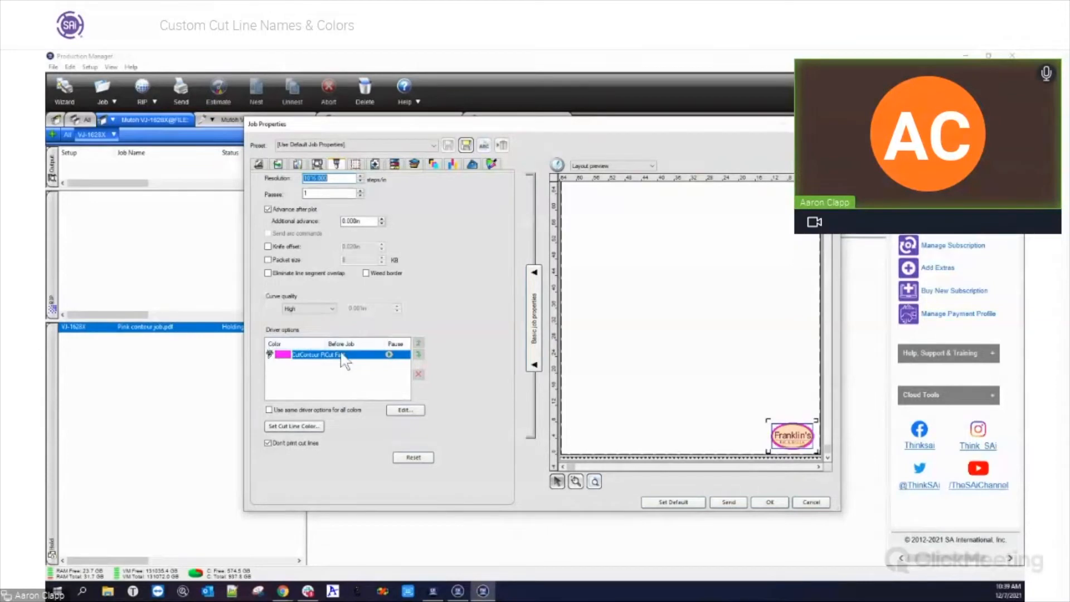
mouse_move(325, 344)
mouse_down()
mouse_move(362, 345)
mouse_move(337, 345)
mouse_up()
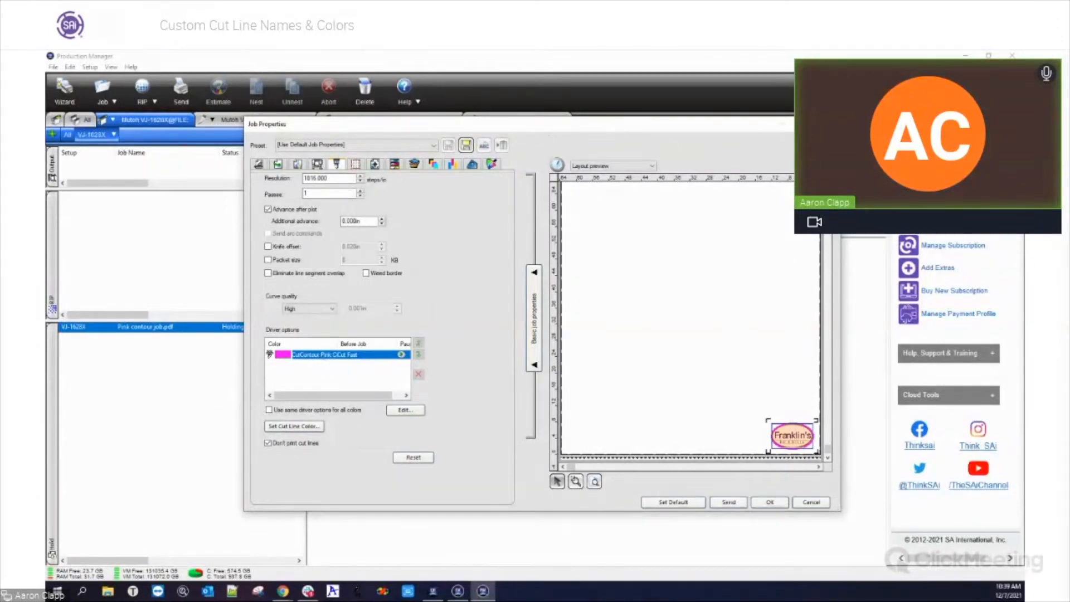
key(Escape)
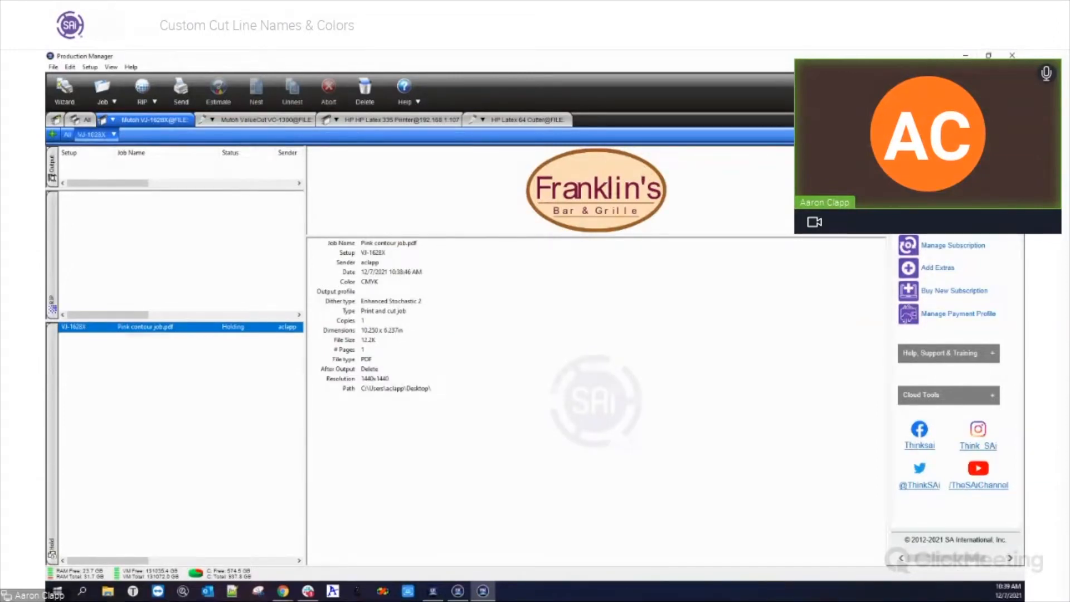
- Switch back to Flexi, clear the contour cut from the Franklin's logo and deselect the logo
click(458, 591)
drag(319, 179, 604, 391)
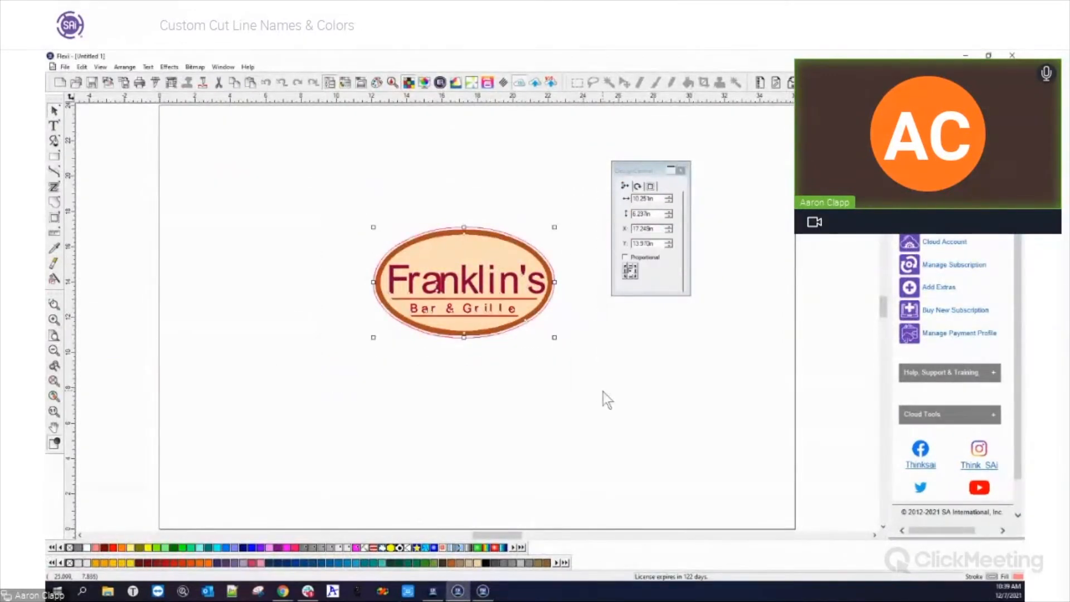
right_click(468, 287)
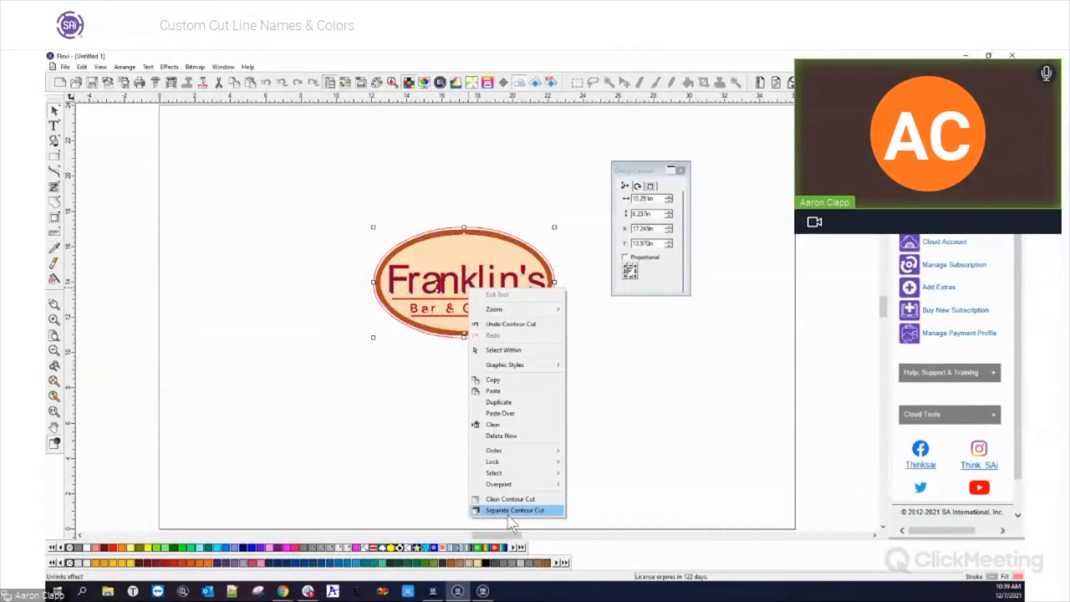
click(508, 501)
click(513, 451)
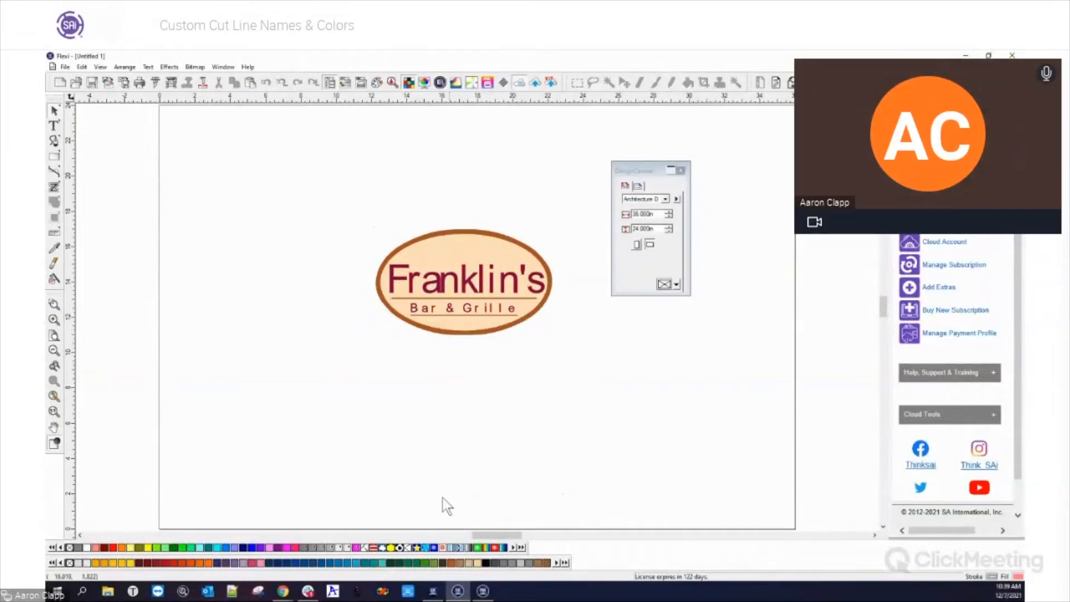
- Open the colour specs of the Pink Contour Cut swatch and rename it "Red Color cut"
right_click(384, 547)
click(390, 352)
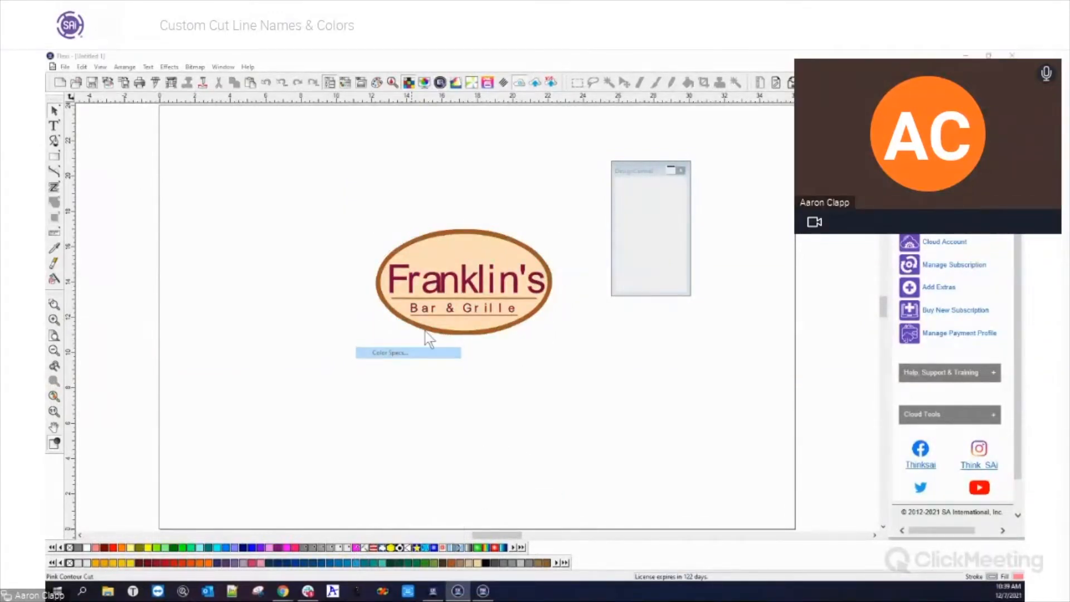
drag(503, 175, 443, 168)
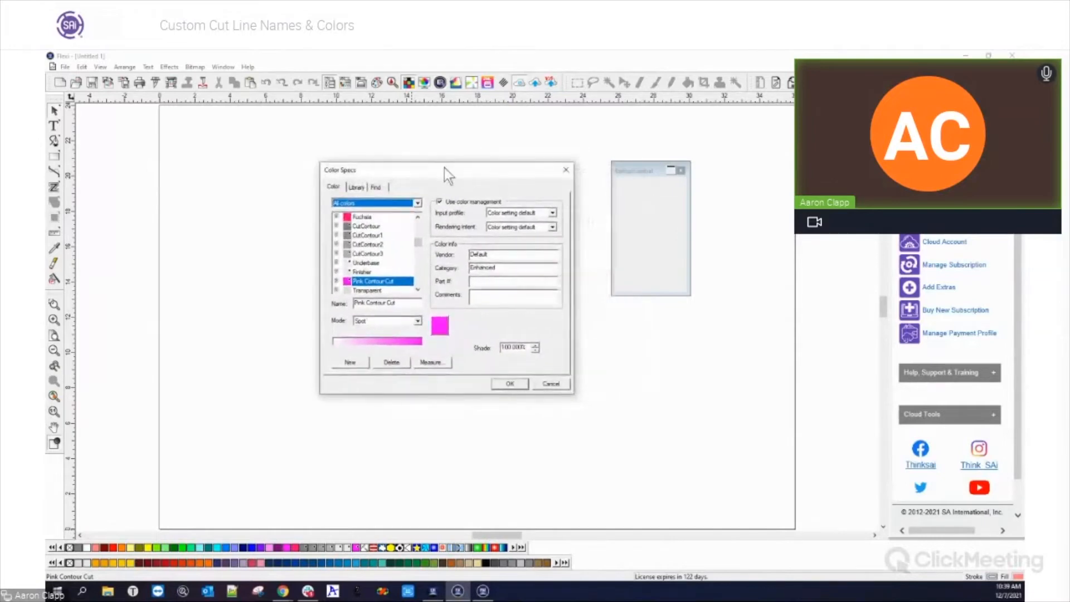
drag(367, 302, 330, 314)
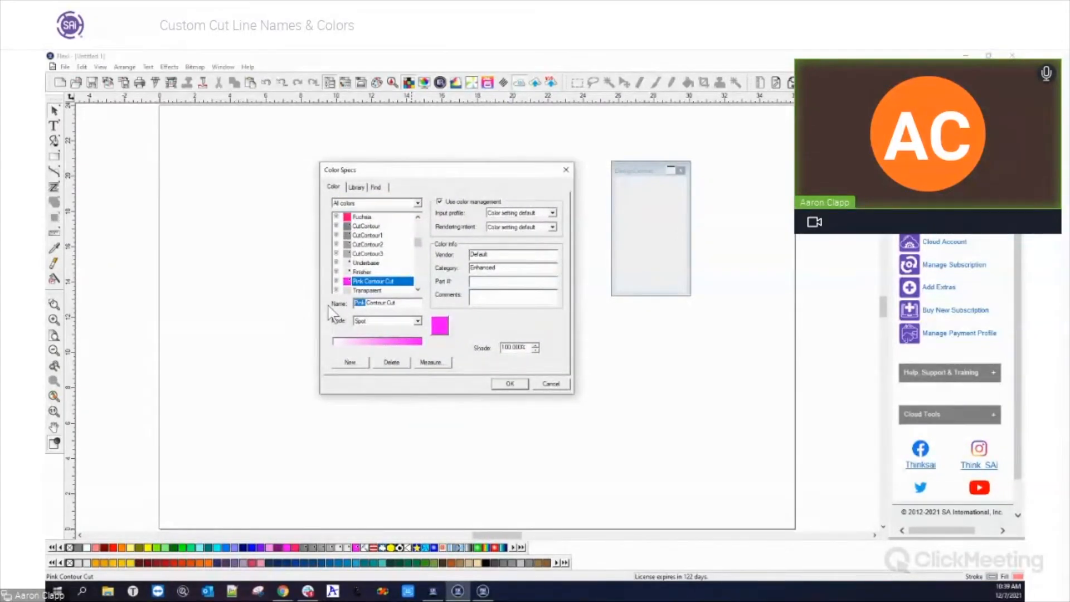
drag(400, 303, 324, 307)
click(388, 304)
drag(388, 304, 344, 315)
text(Red COL)
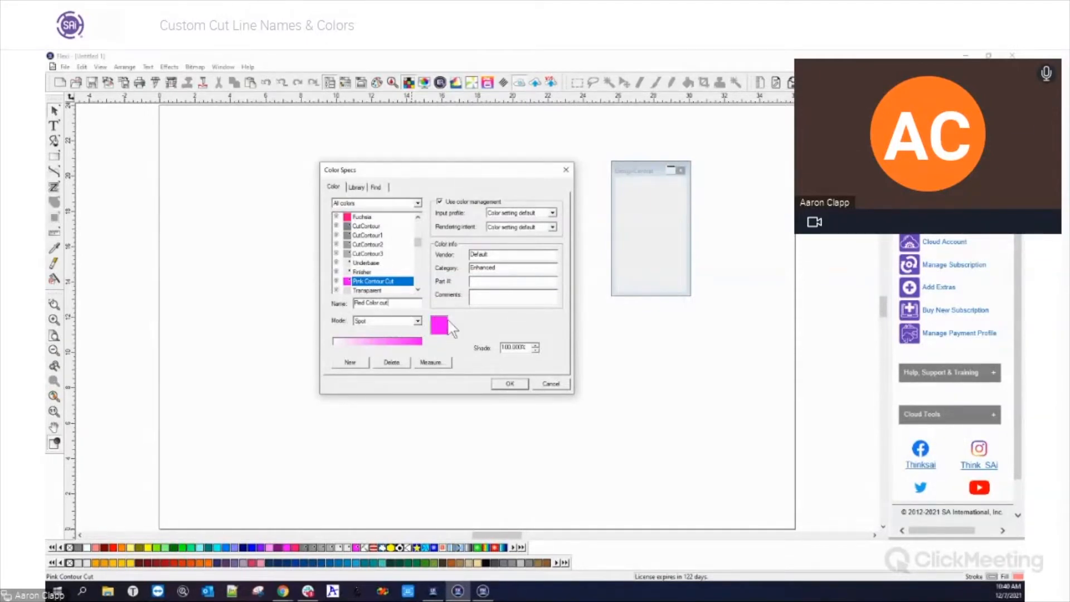
- Set the display colour of the Red Color cut swatch to red, RGB 255, 0, 0
click(440, 325)
click(400, 238)
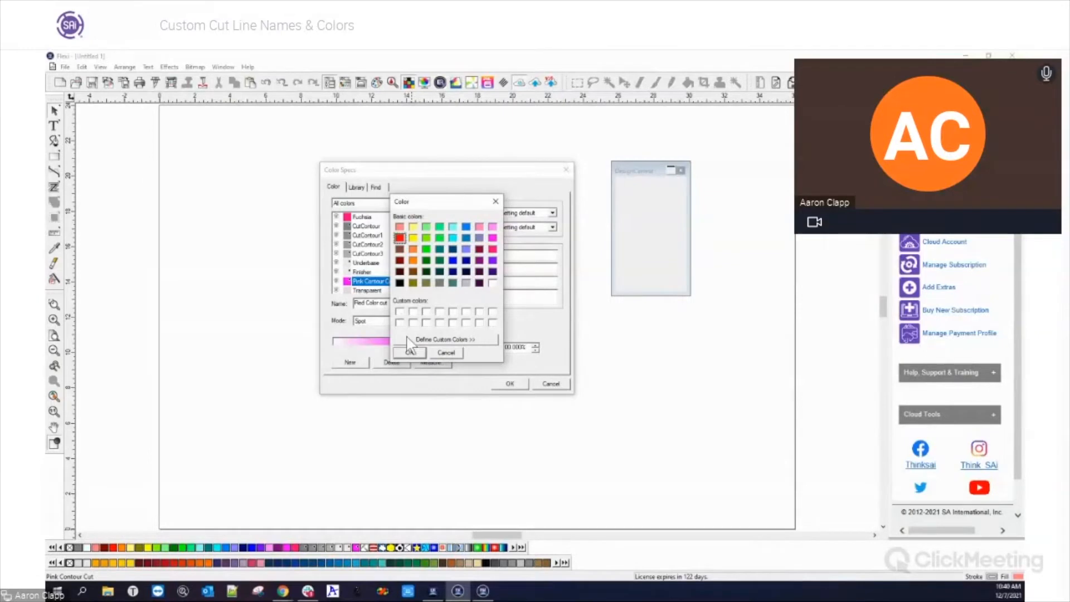
click(409, 352)
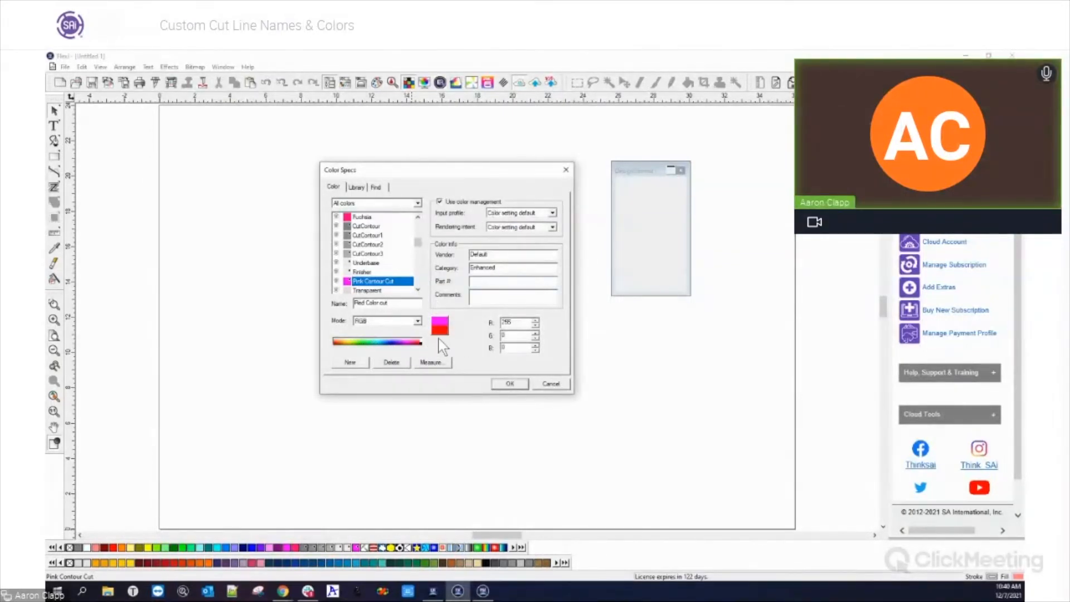
click(441, 327)
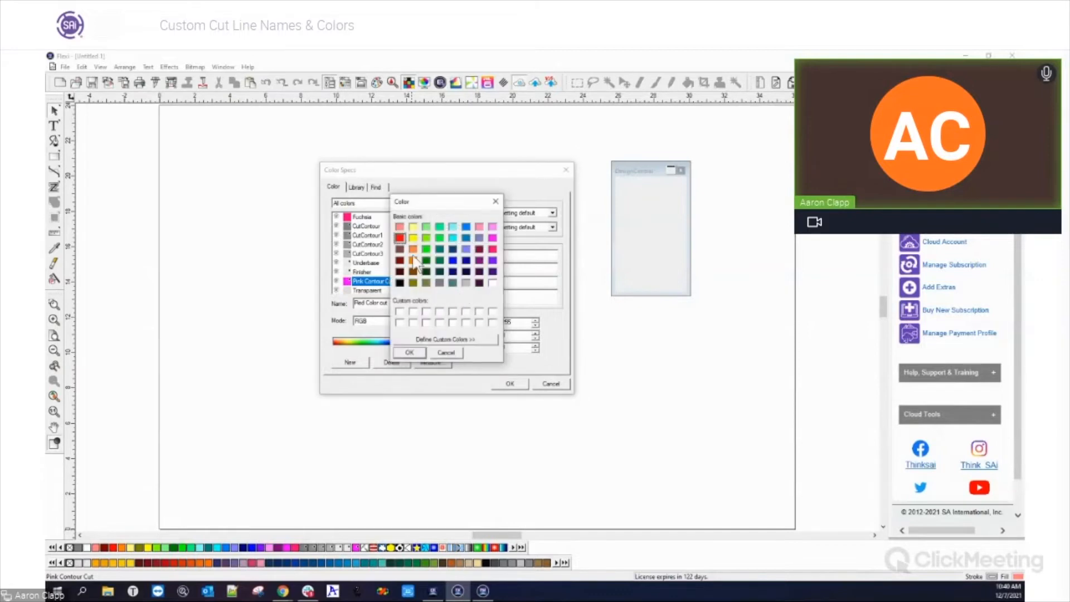
click(409, 353)
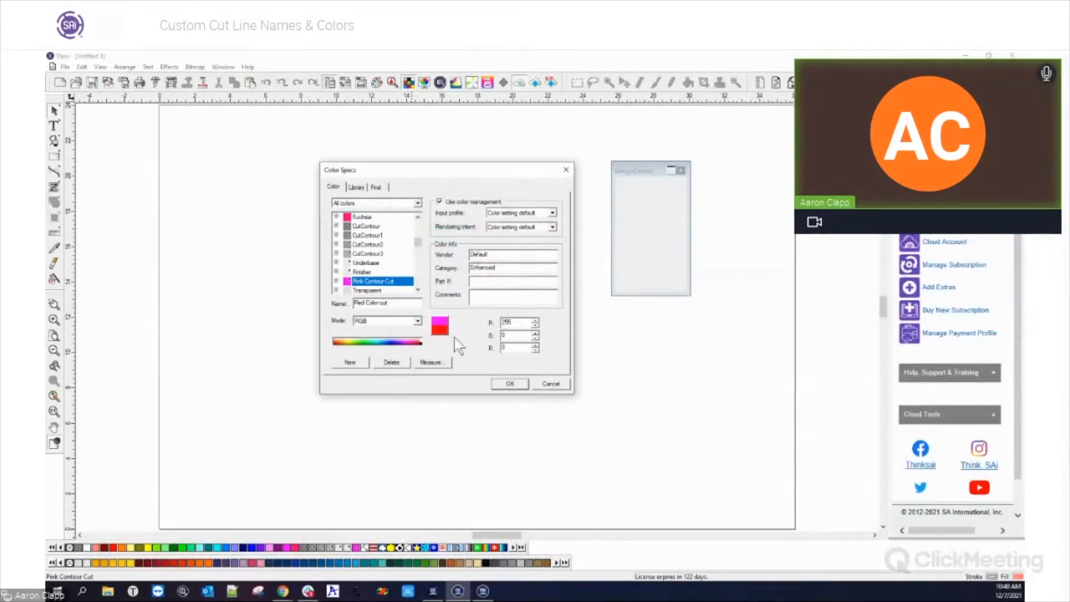
click(439, 327)
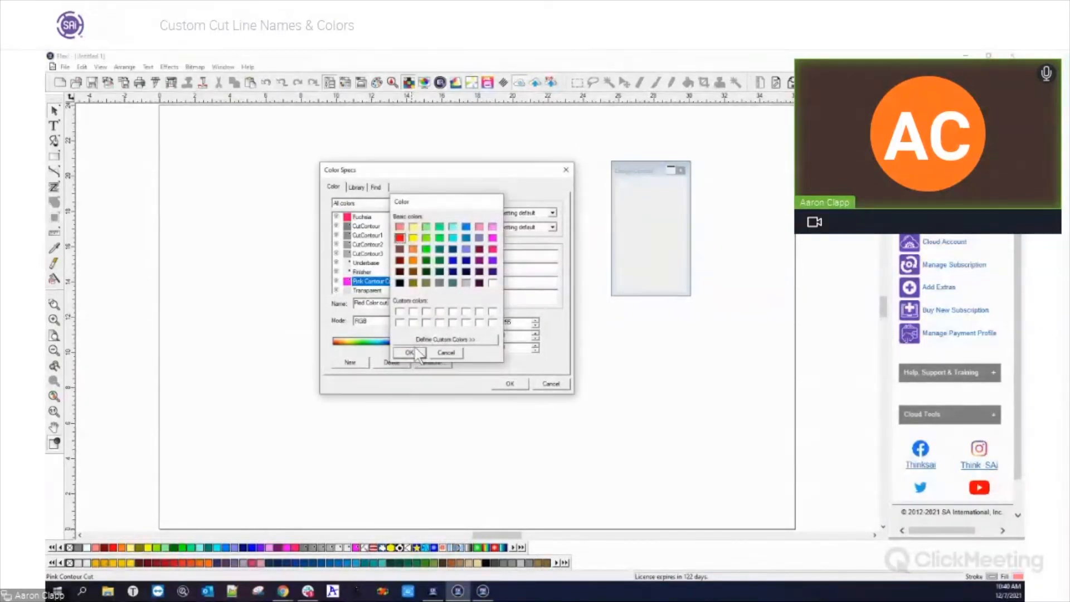
click(409, 352)
- Set the colour mode of the Red Color cut swatch to Spot
click(415, 321)
click(374, 344)
click(403, 322)
click(380, 350)
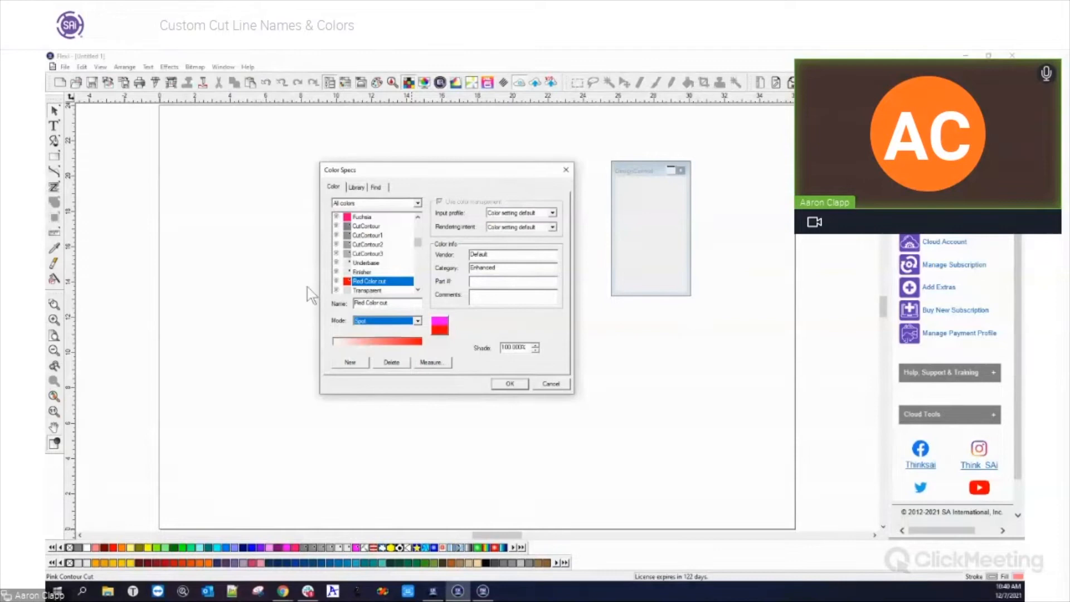
- Confirm the swatch changes and apply a contour cut in the Red Color cut colour to the whole Franklin's logo
click(514, 384)
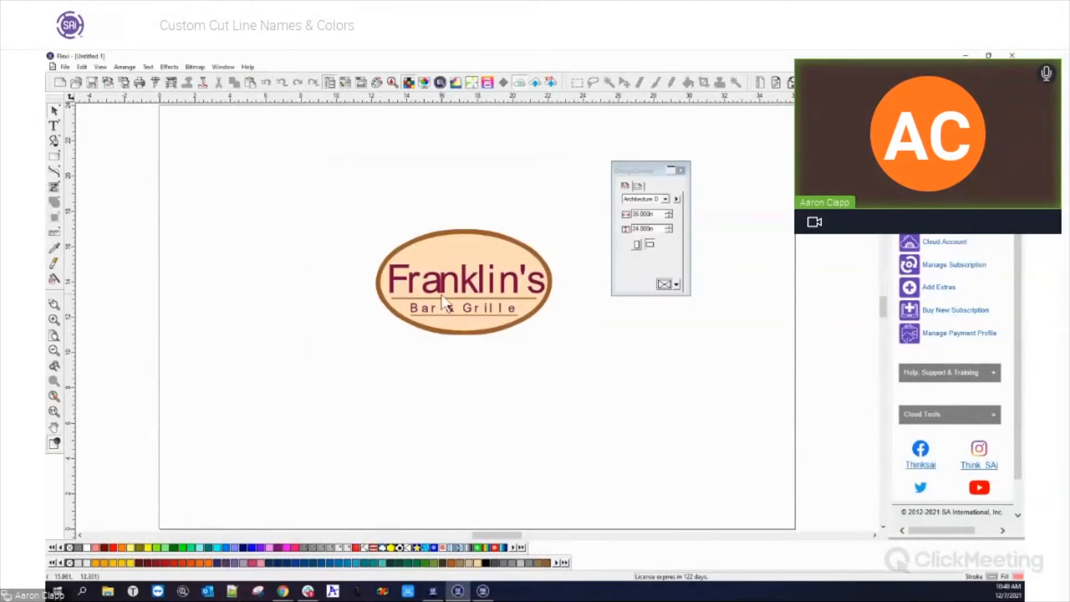
drag(309, 204, 653, 419)
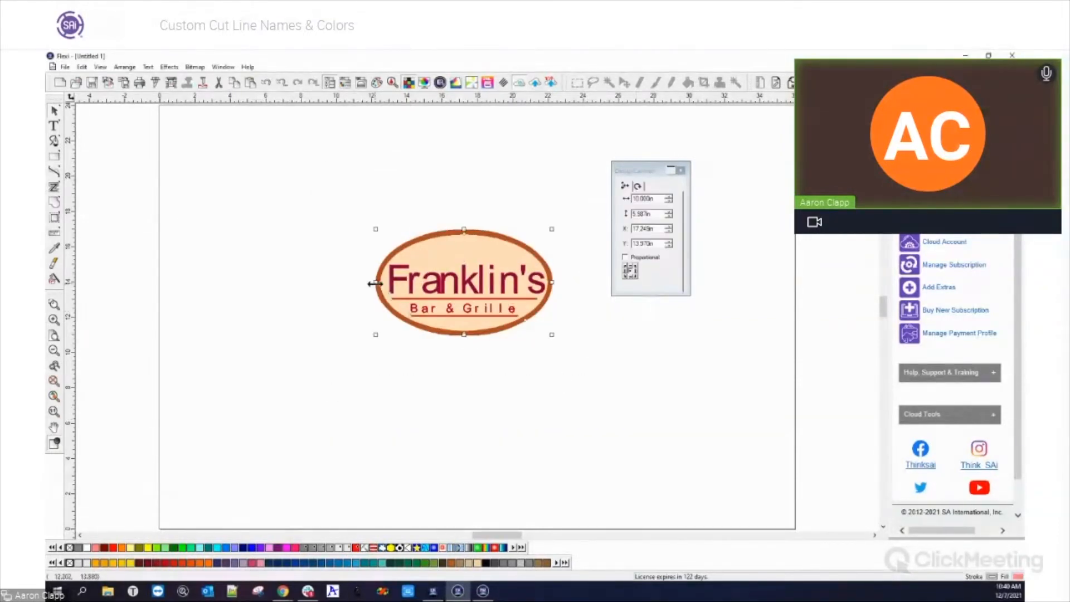
click(54, 217)
click(641, 284)
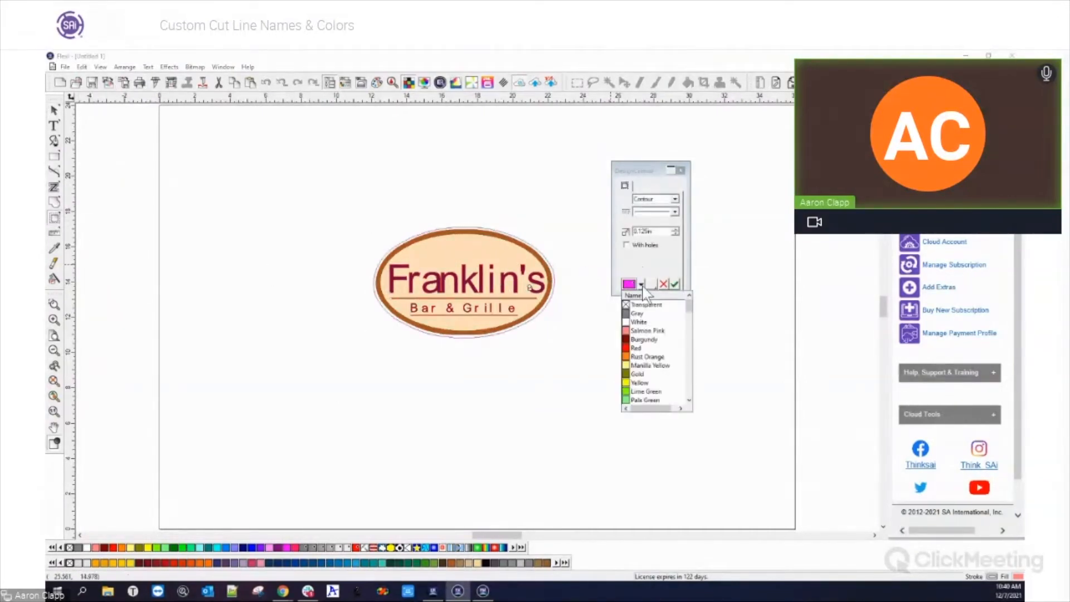
scroll(671, 375, down, 10)
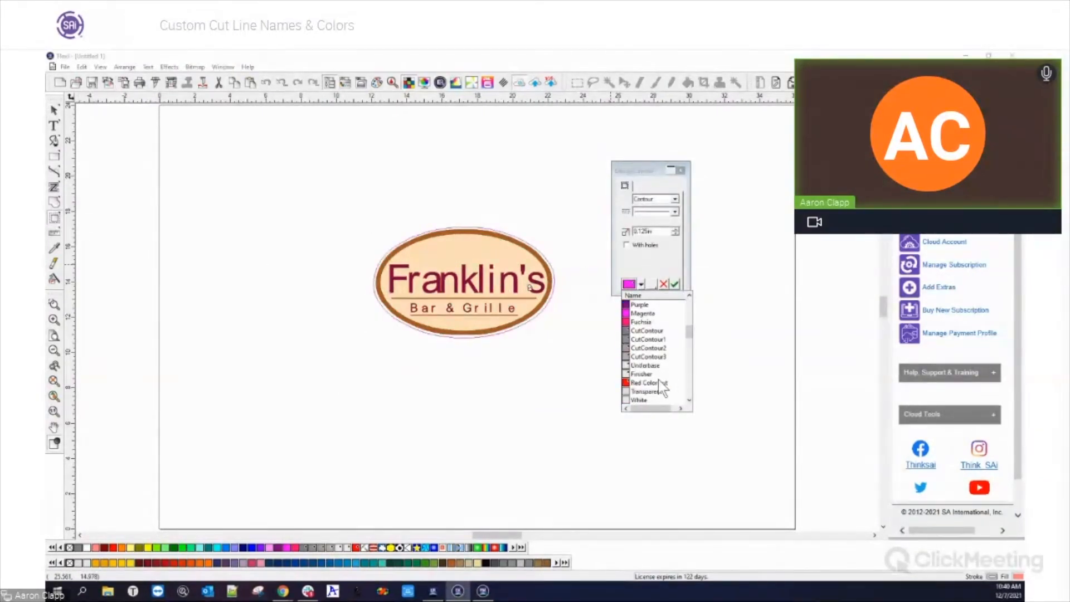
click(659, 383)
click(675, 284)
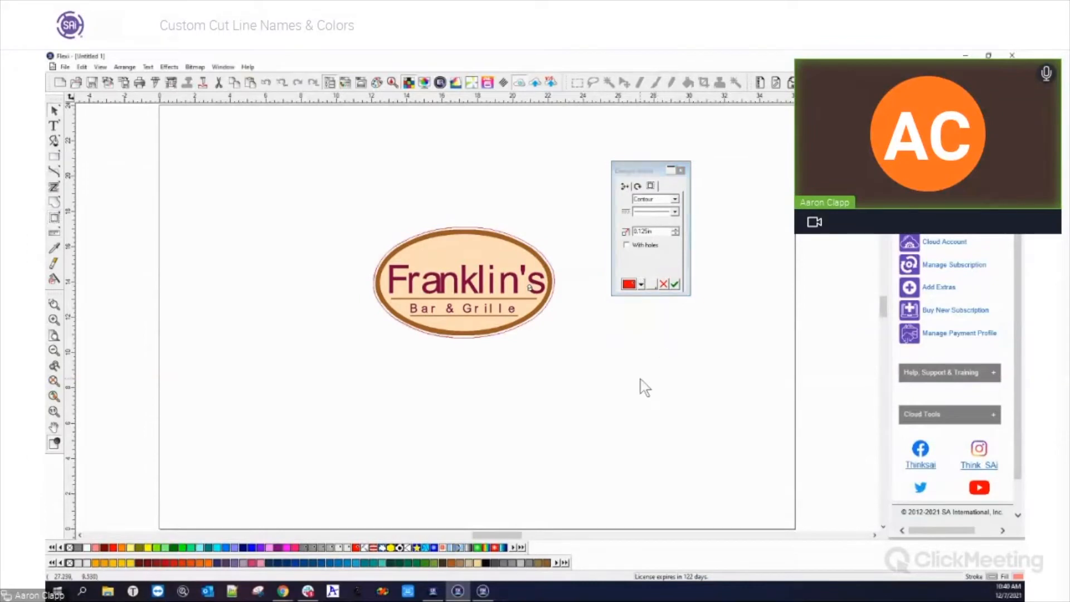
- Export the design to the Desktop as an Adobe PDF named "Red cut file"
click(65, 67)
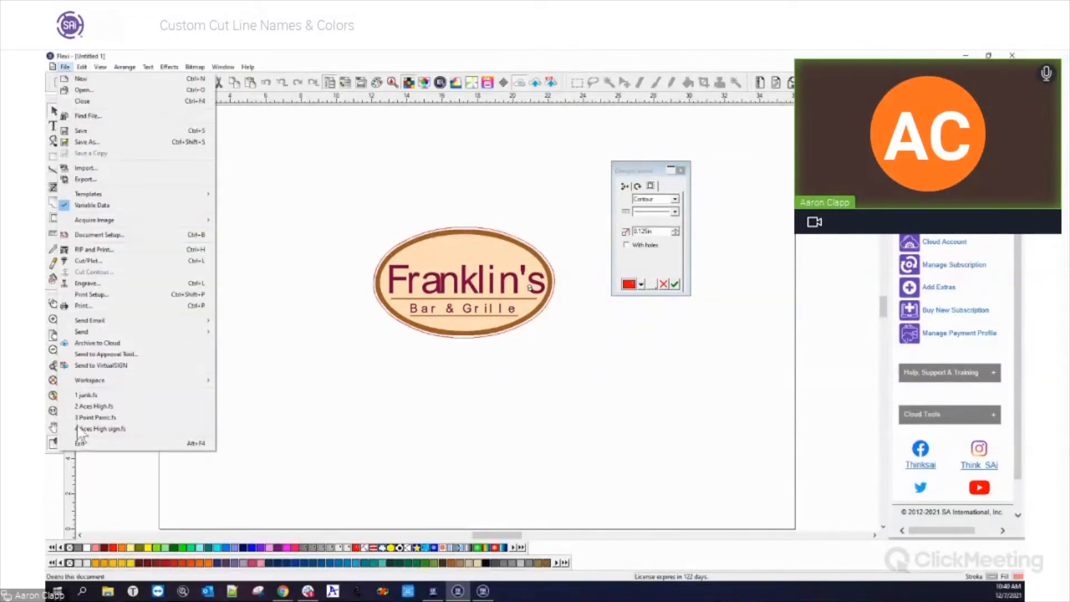
click(89, 179)
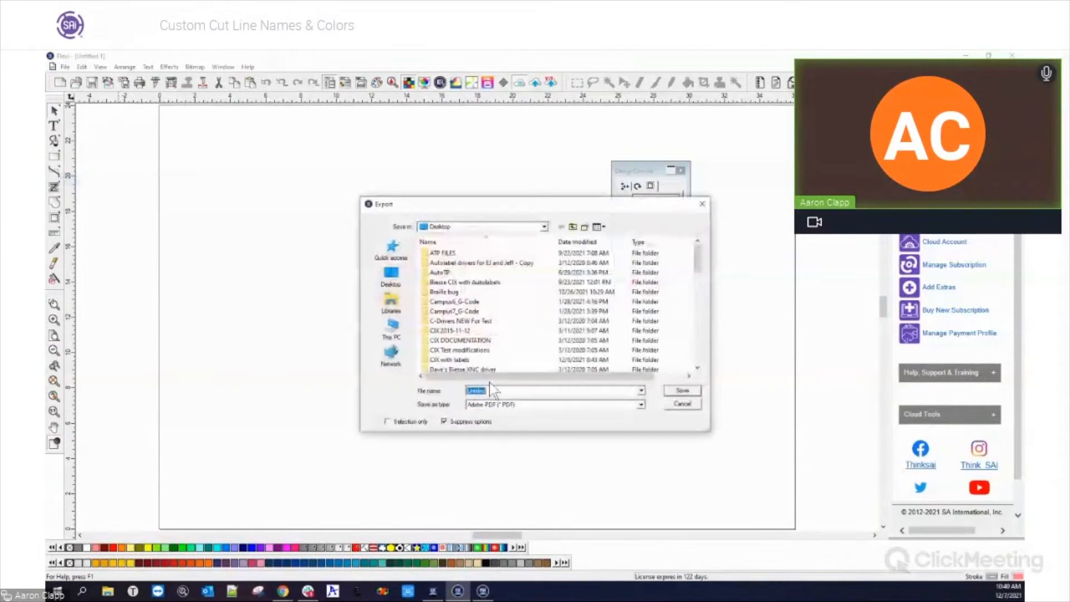
text(Red cut f)
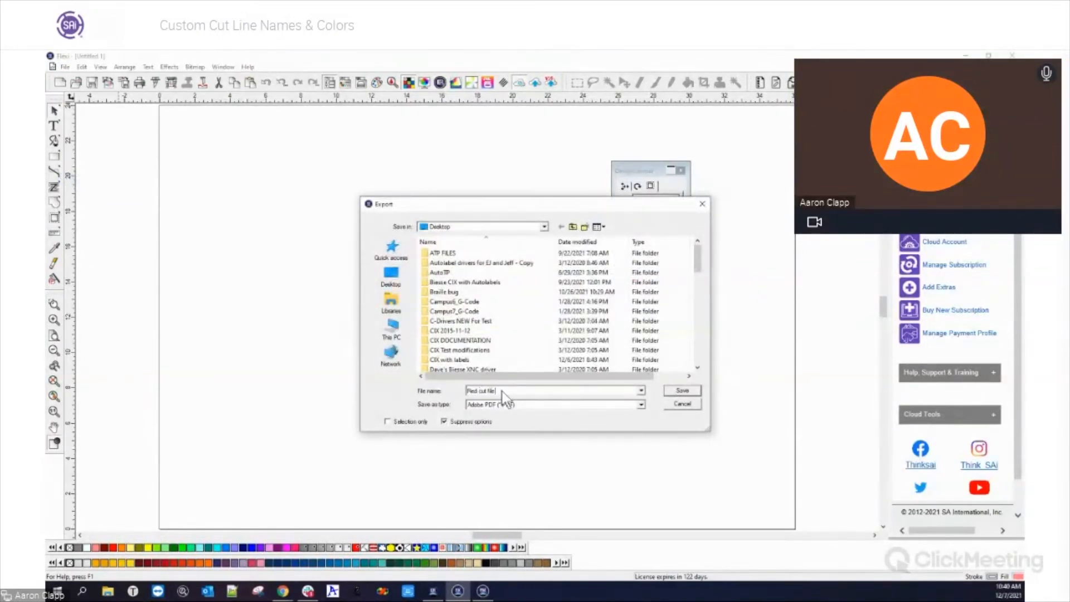
key(Return)
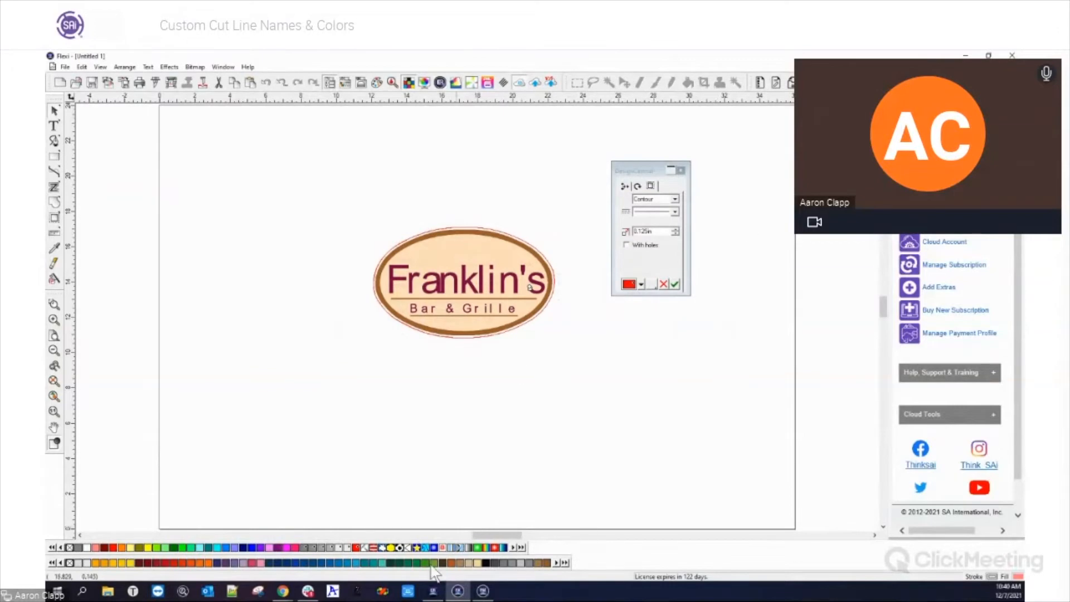
- Switch to Production Manager and delete the held job Pink contour job.pdf
click(489, 595)
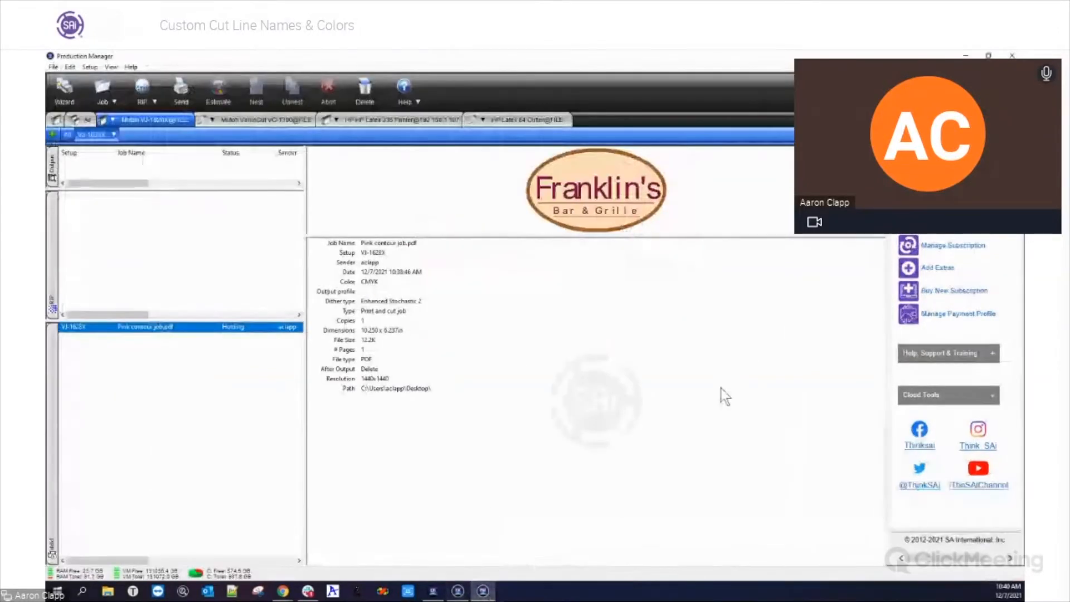
right_click(144, 332)
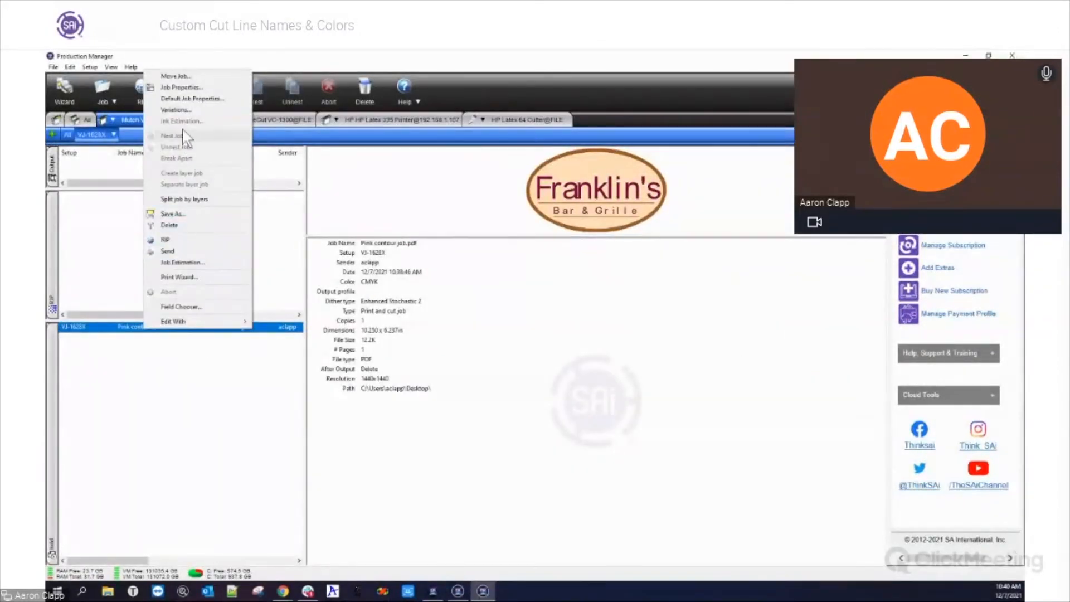
click(183, 227)
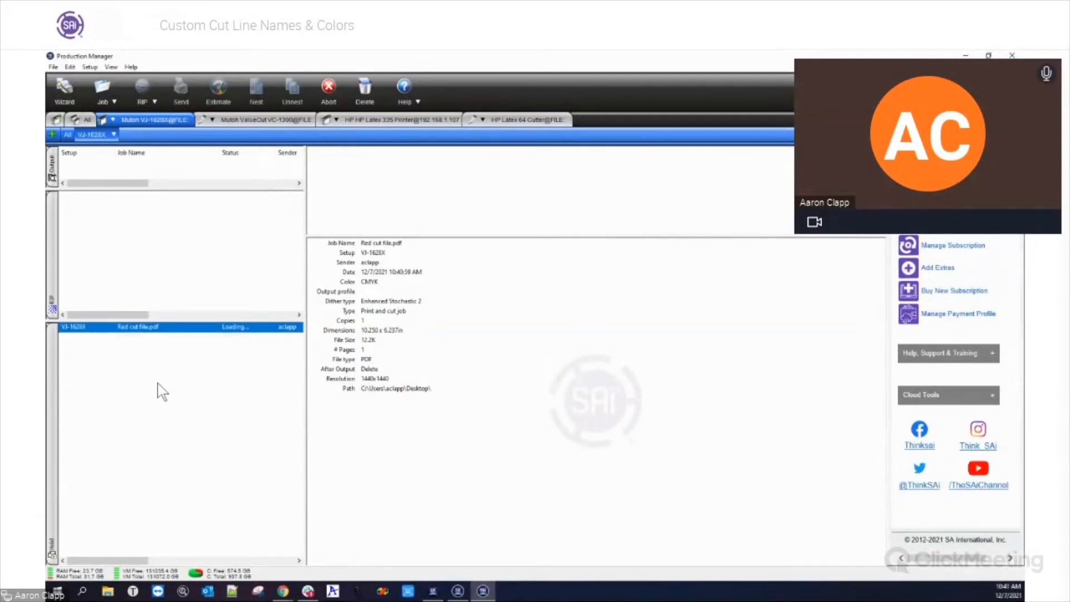
- Check the cut line's name and colour in the cutting driver options of the Red cut file.pdf job, then close its properties
double_click(141, 328)
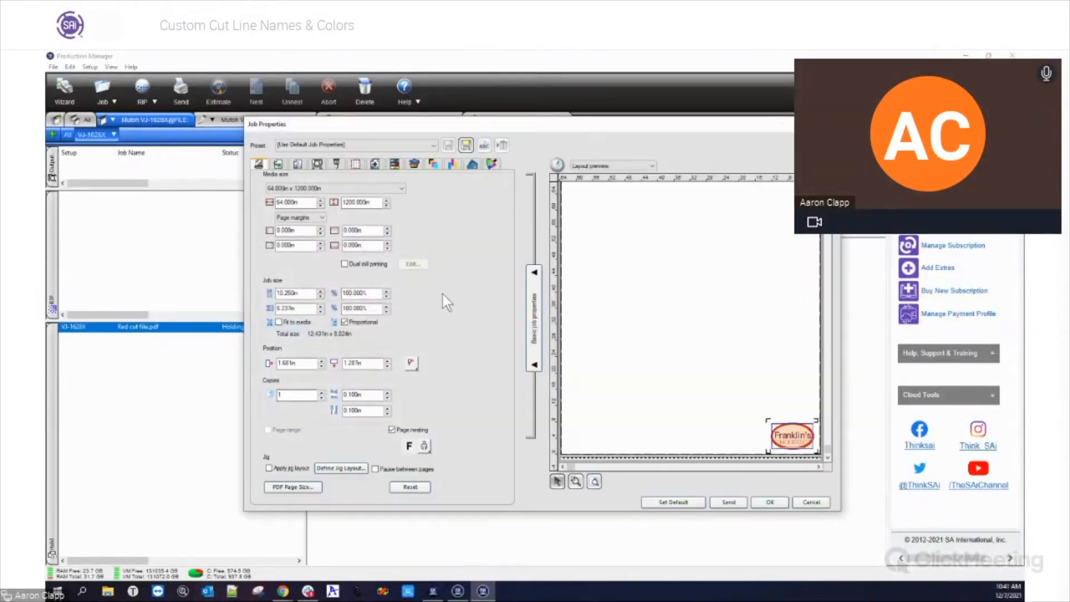
click(336, 164)
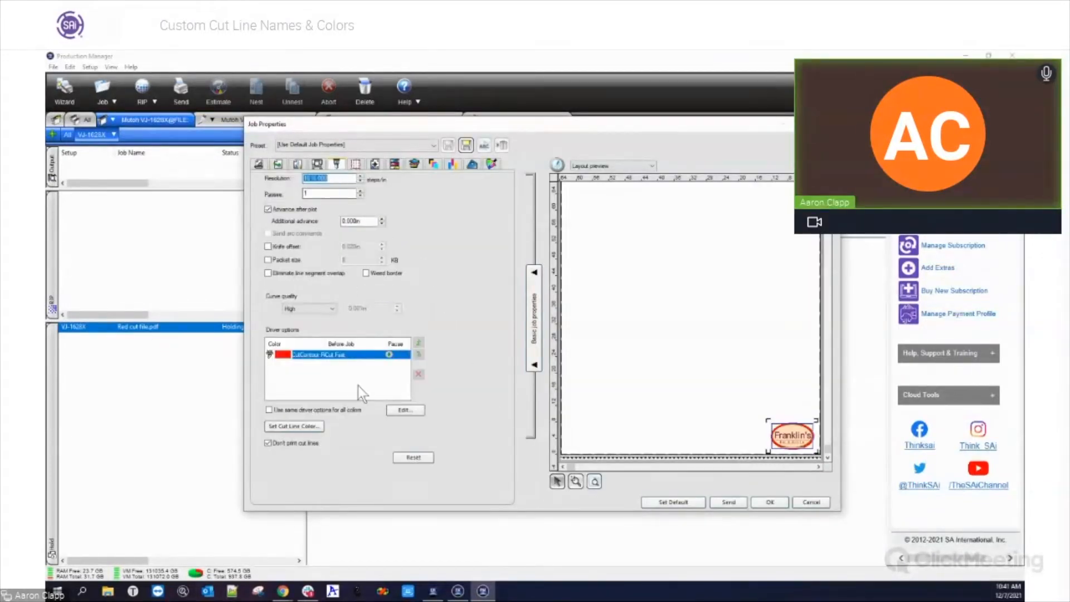
mouse_move(323, 345)
mouse_down()
mouse_move(382, 344)
mouse_move(340, 342)
mouse_up()
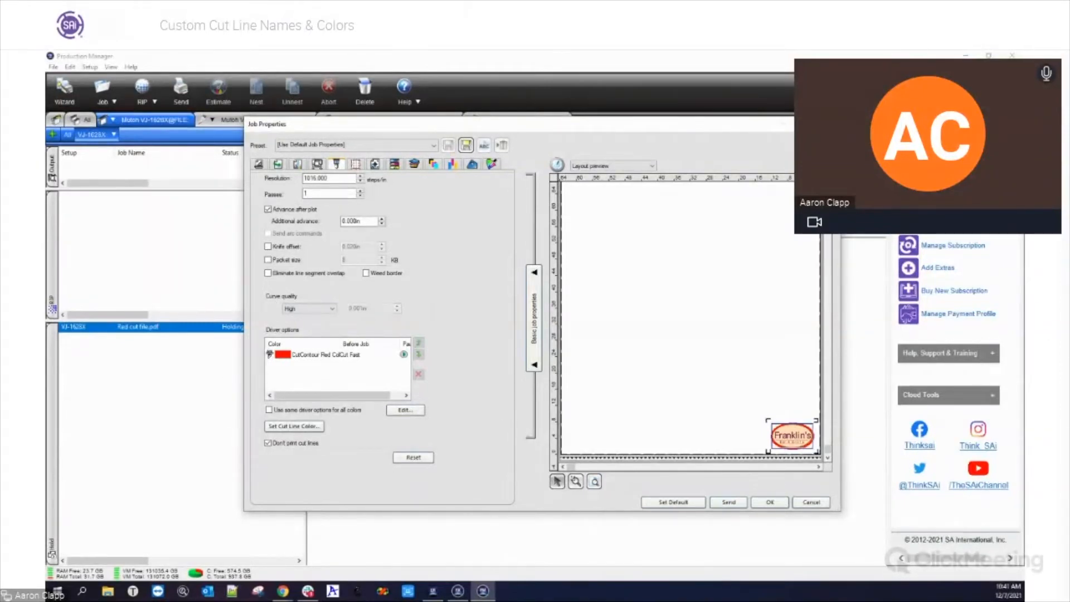
key(Escape)
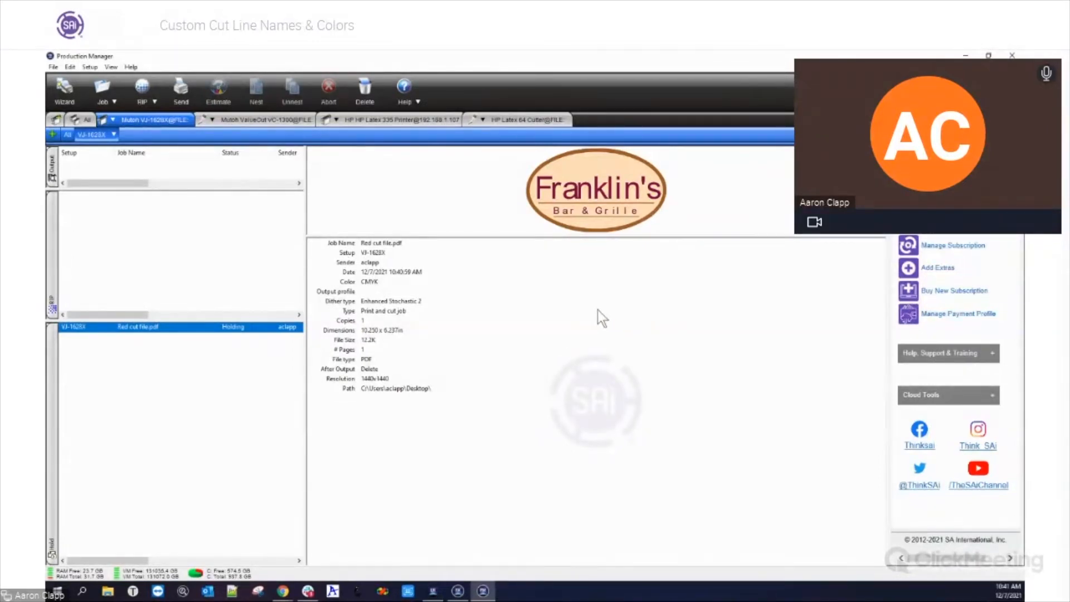
- Start defining a cut line colour in the default job properties of the Mutoh ValueCut VC-1300 setup
click(249, 119)
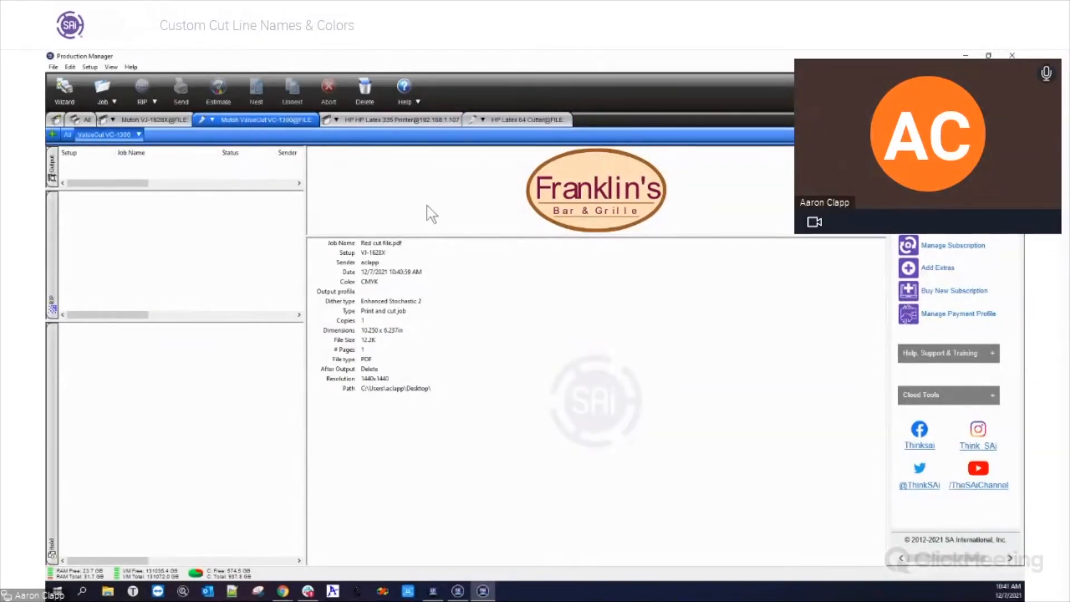
click(139, 140)
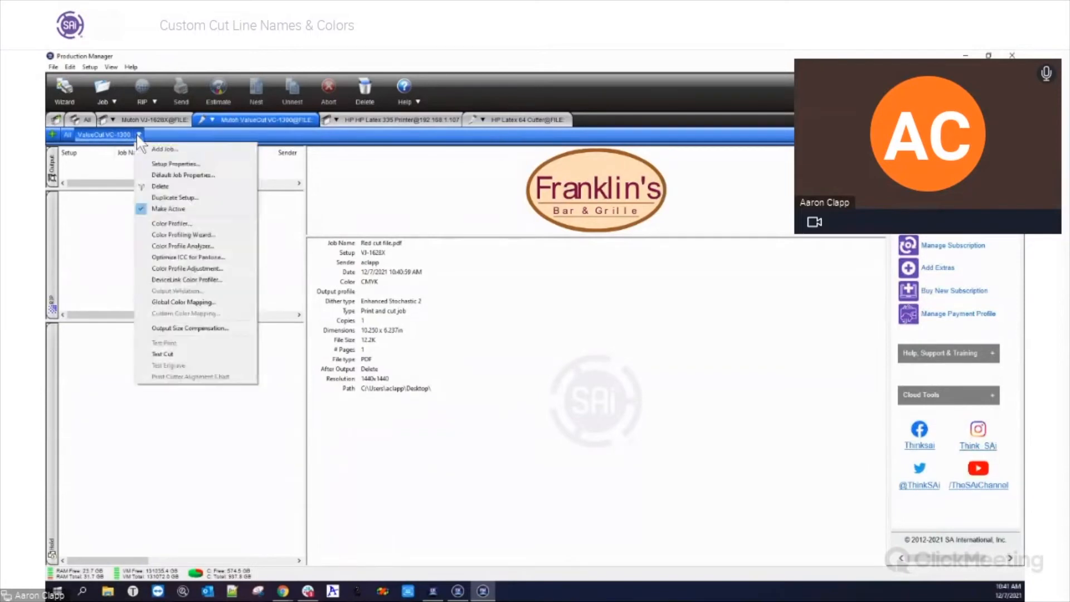
click(169, 176)
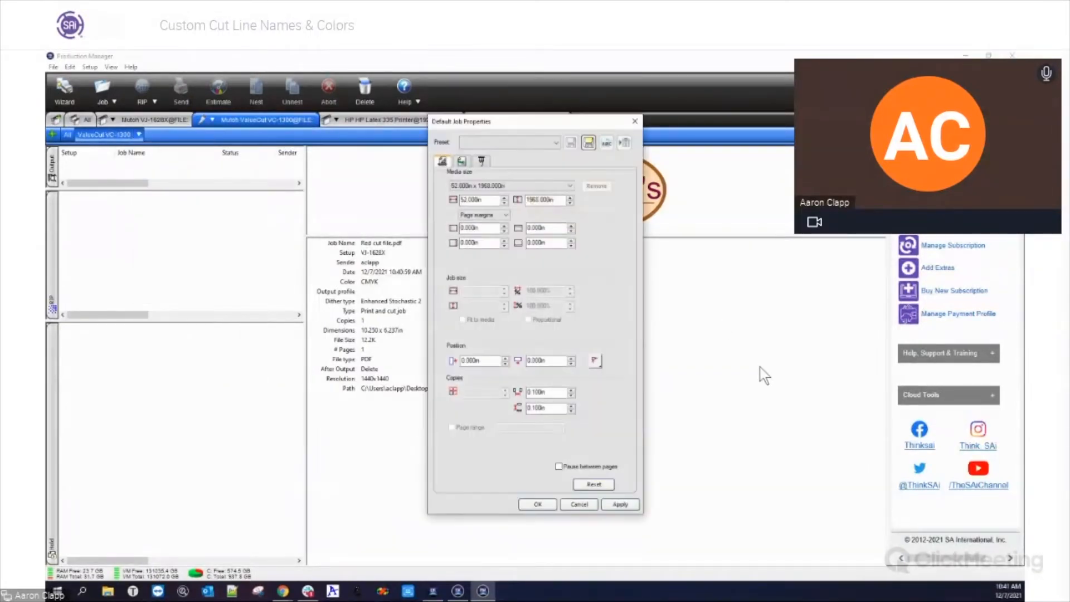
click(480, 162)
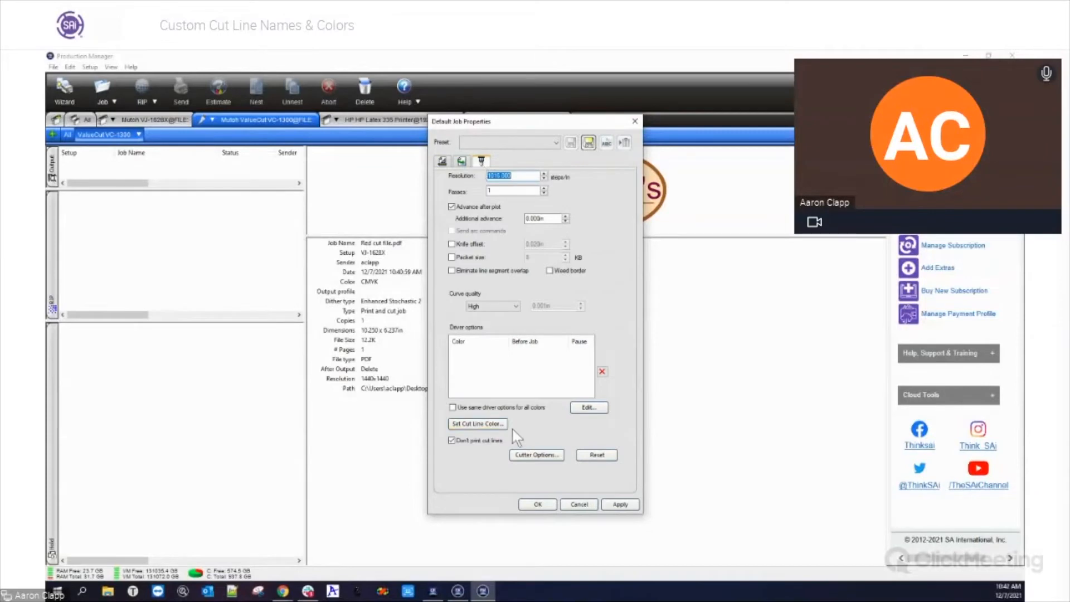
click(473, 424)
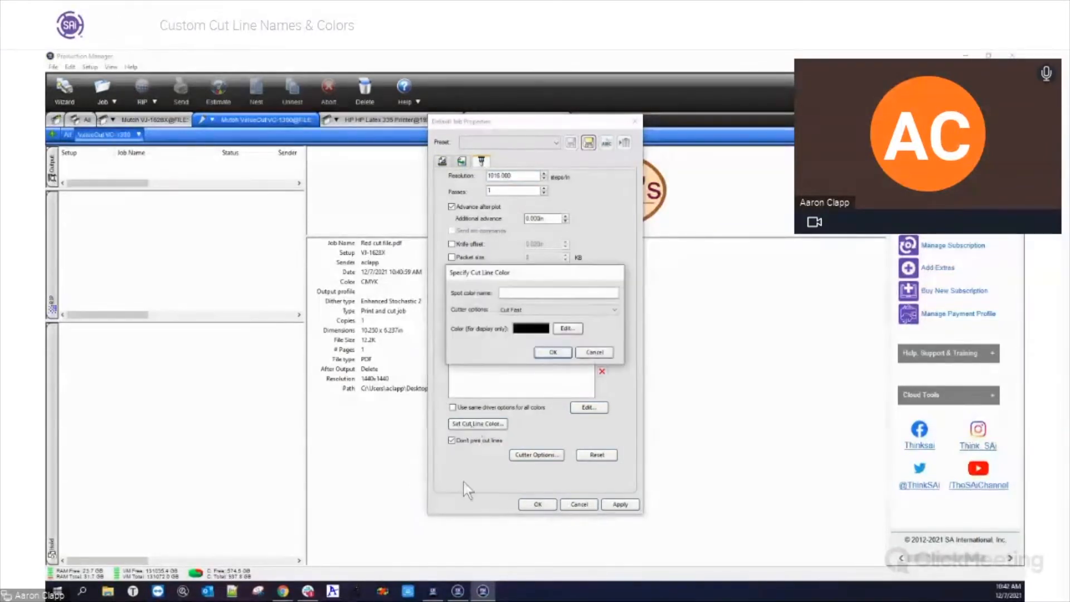
click(502, 293)
drag(512, 275, 606, 283)
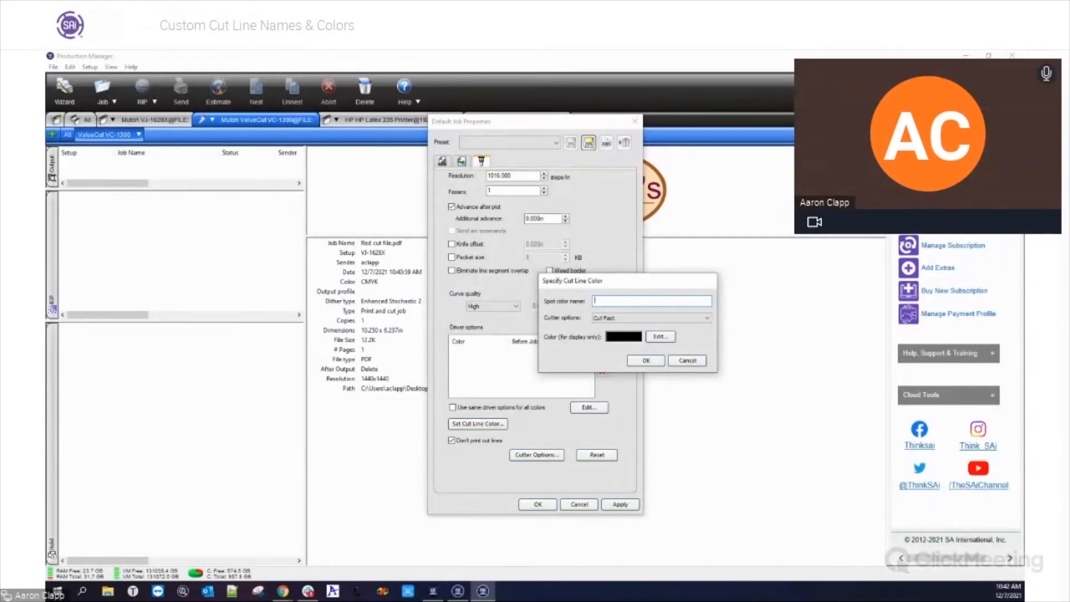
- Switch to Flexi, look up the custom cut swatch's name in the contour colour list, and return to Production Manager
click(457, 591)
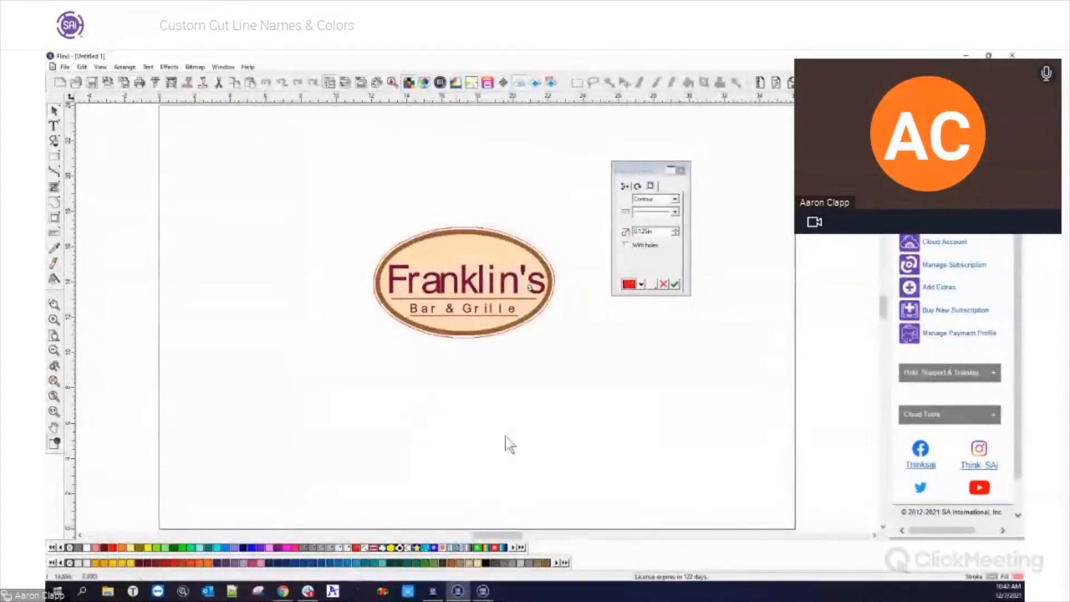
click(641, 284)
scroll(666, 381, down, 2)
scroll(665, 380, down, 5)
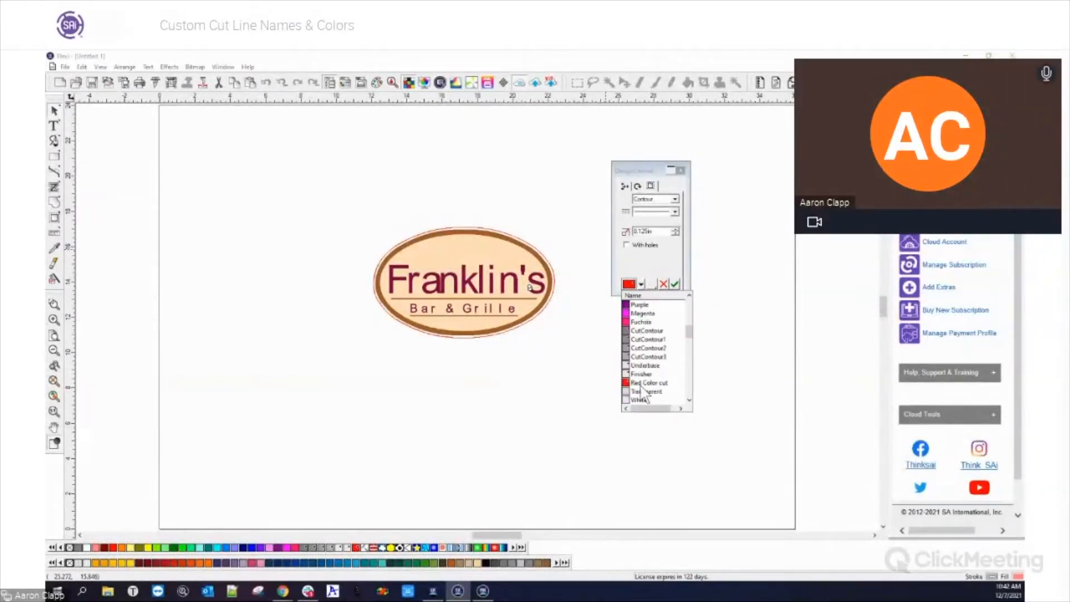
click(731, 382)
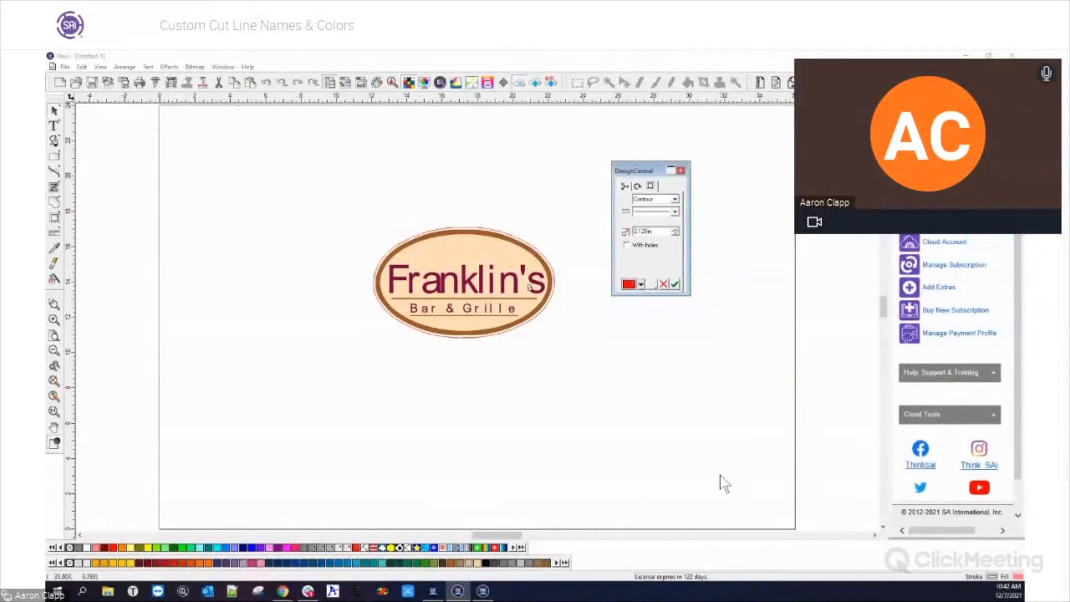
click(482, 591)
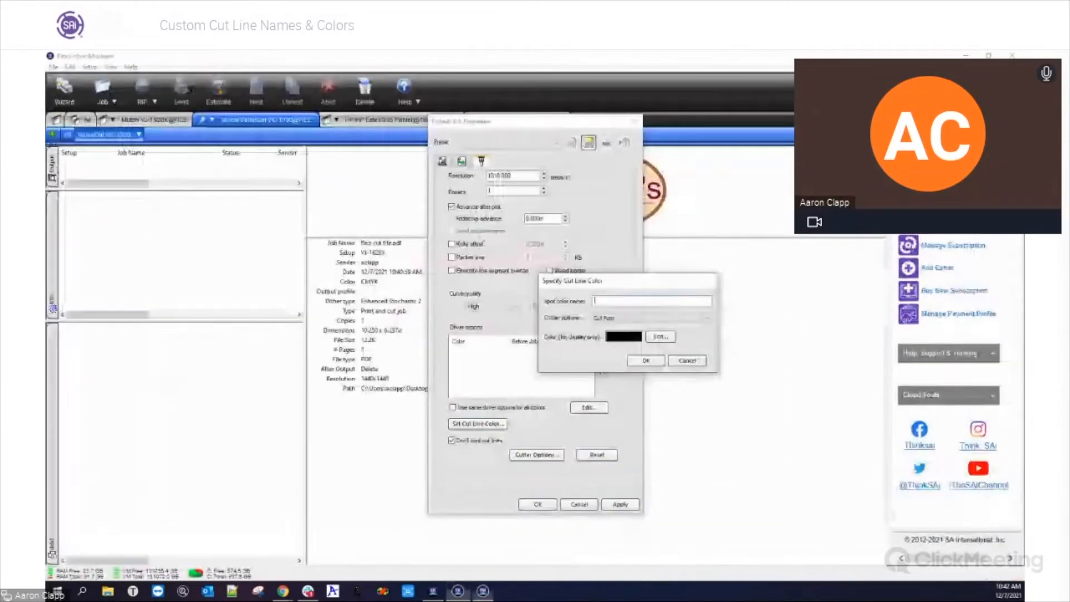
- Name the cut line's spot colour "Red Color Cut" and keep Cut Fast as its cutter option
text(Red)
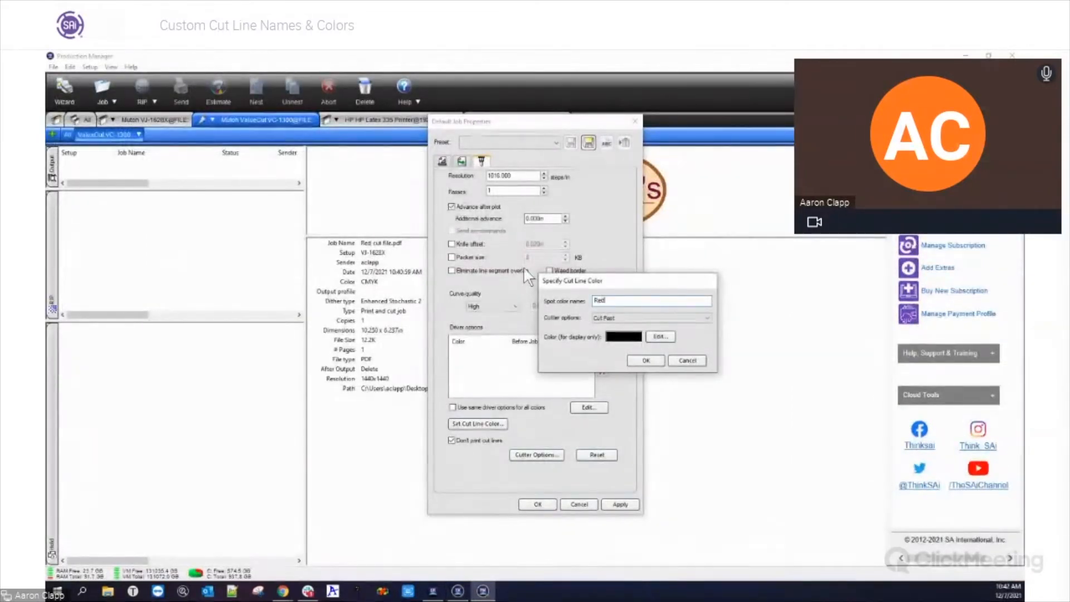
text( Color Cut)
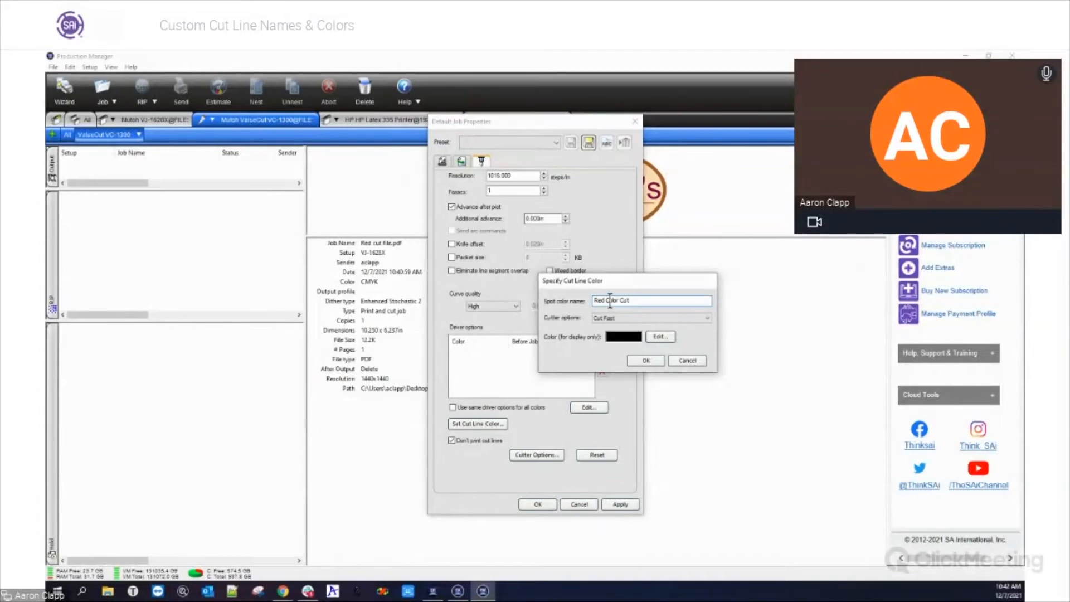
drag(635, 300, 583, 299)
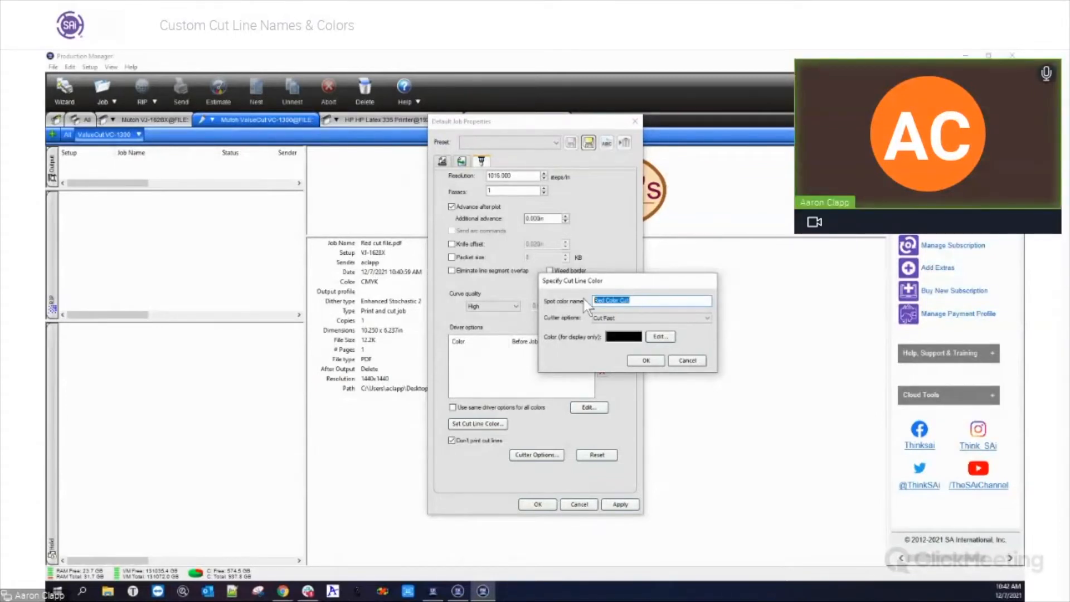
click(706, 318)
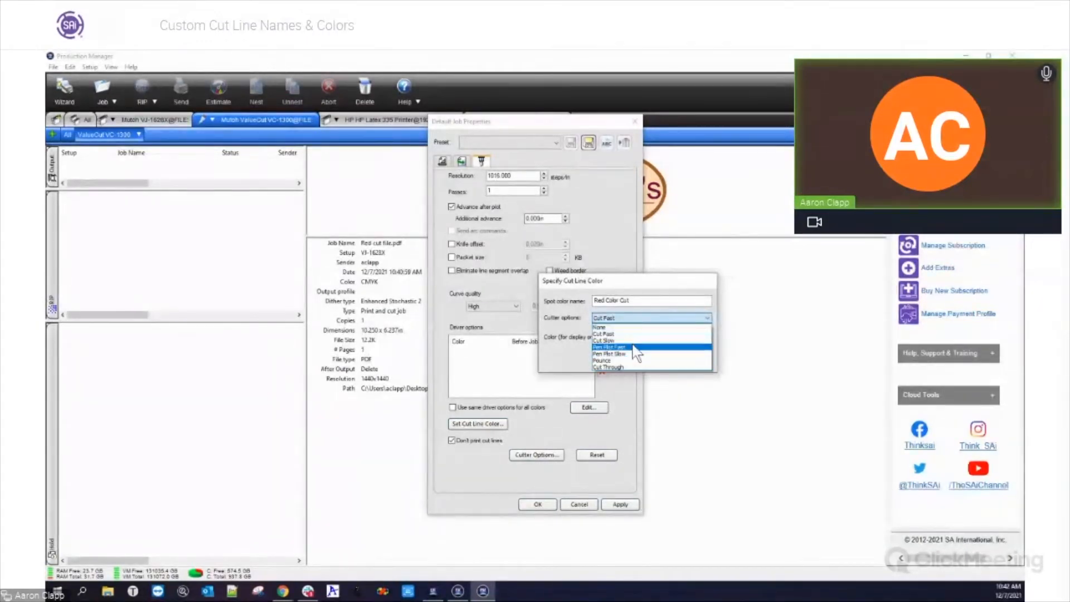
click(651, 315)
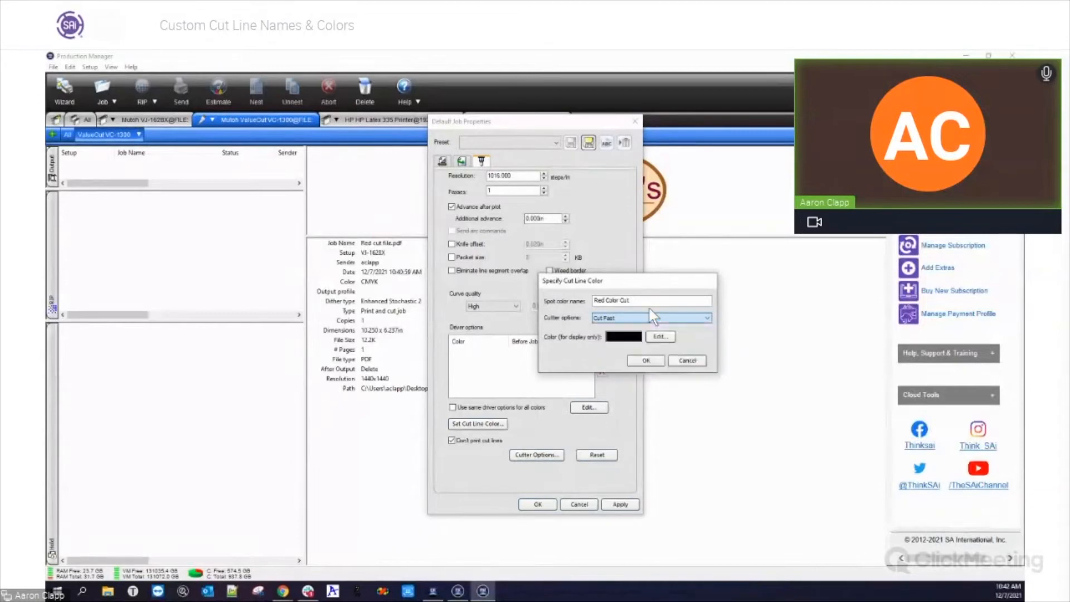
- Set the cut line's display colour to red, RGB 255, 0, 0, and add the cut line to the driver options
click(633, 338)
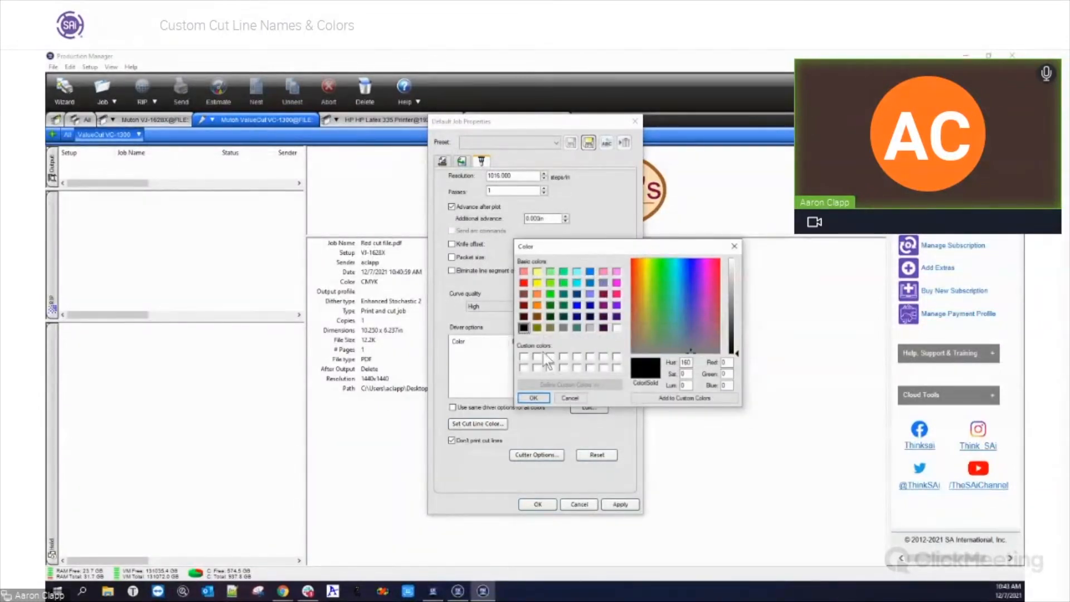
click(524, 283)
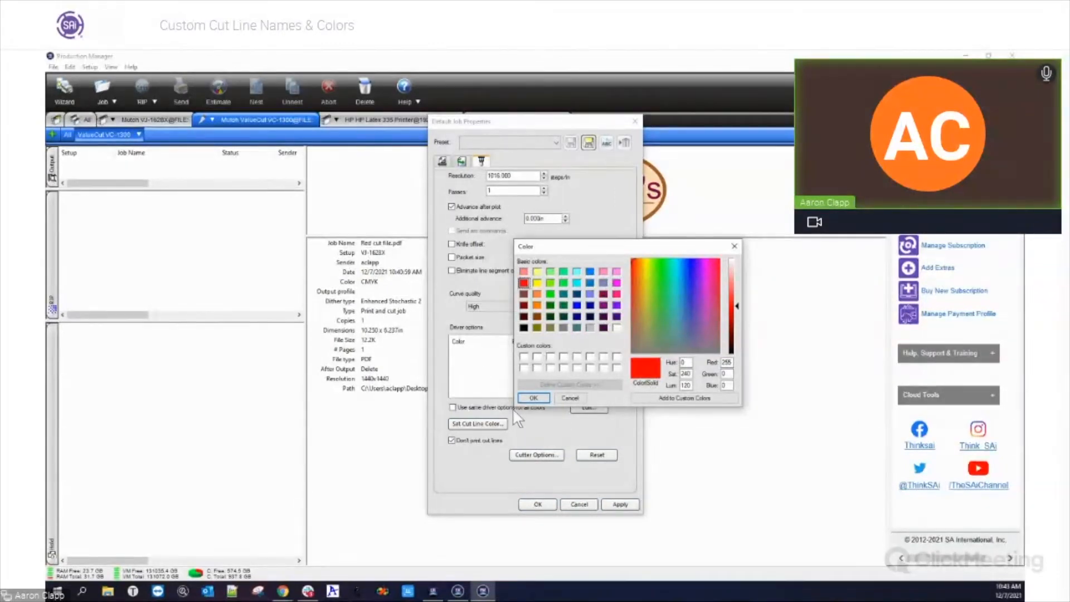
click(532, 398)
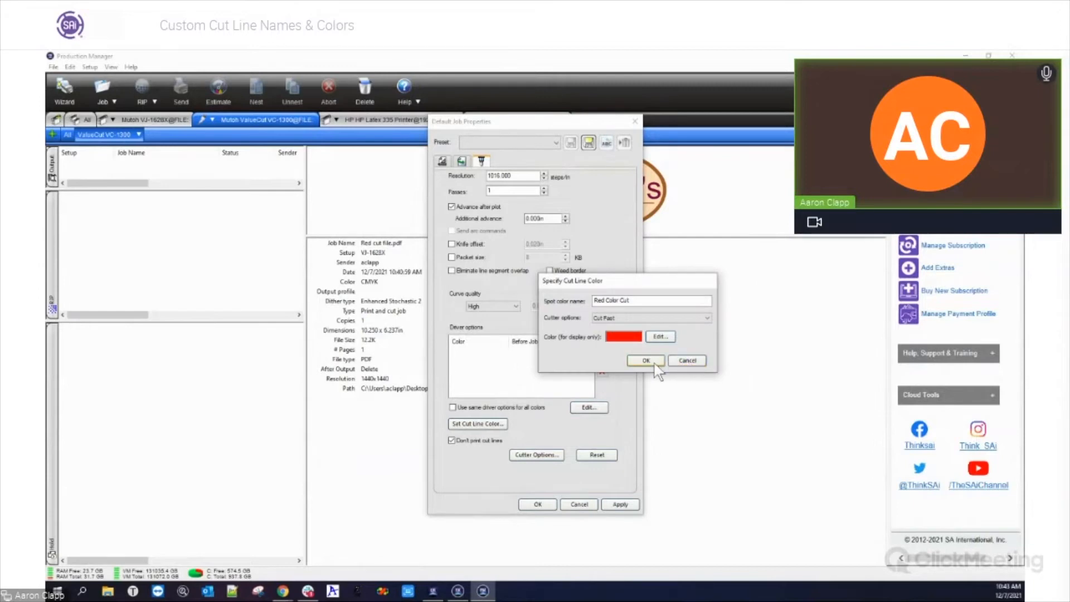
click(653, 360)
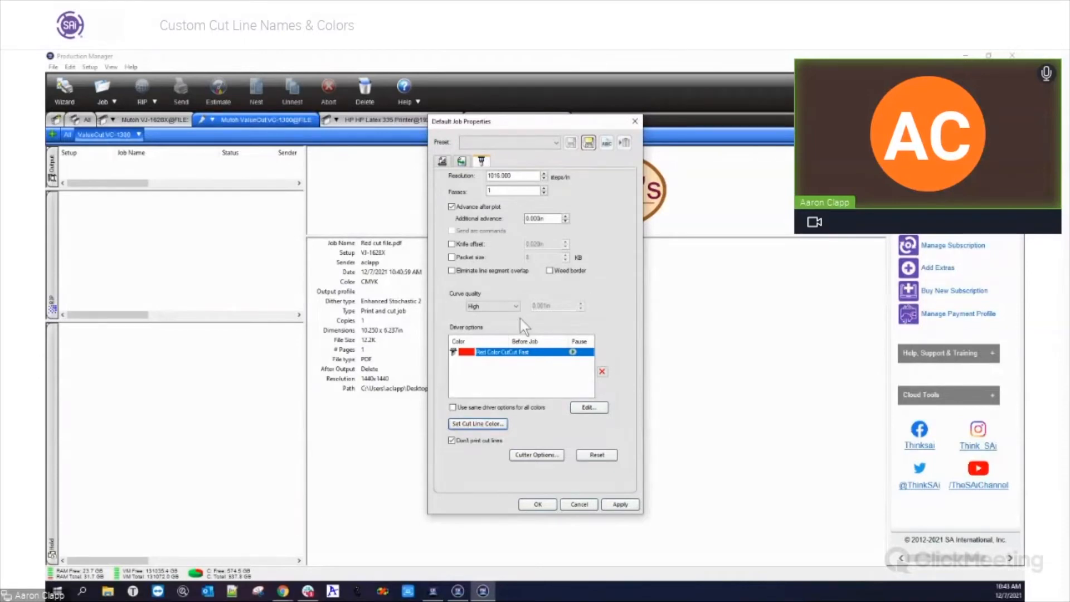
- Apply the ValueCut VC-1300 default job properties and send the Red cut file.pdf job from the Mutoh VJ-1628X queue
click(620, 504)
click(539, 505)
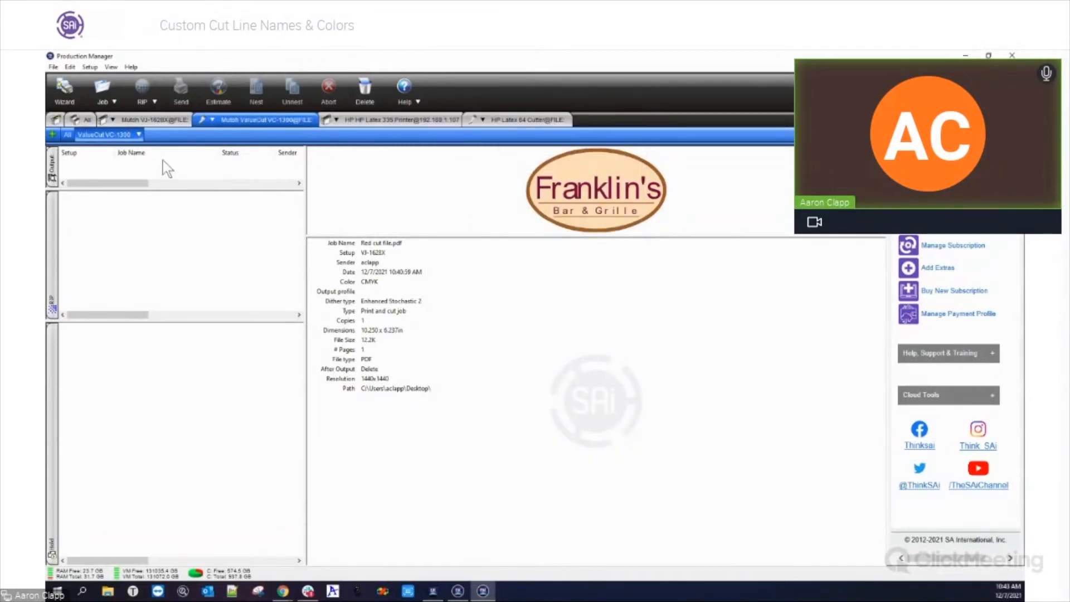
click(144, 117)
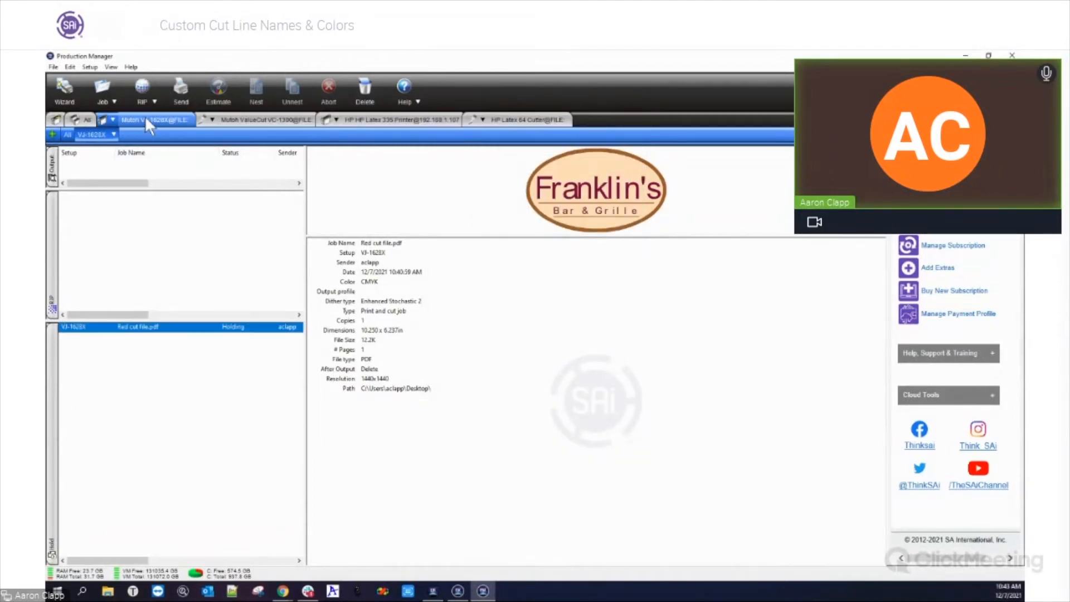
right_click(139, 327)
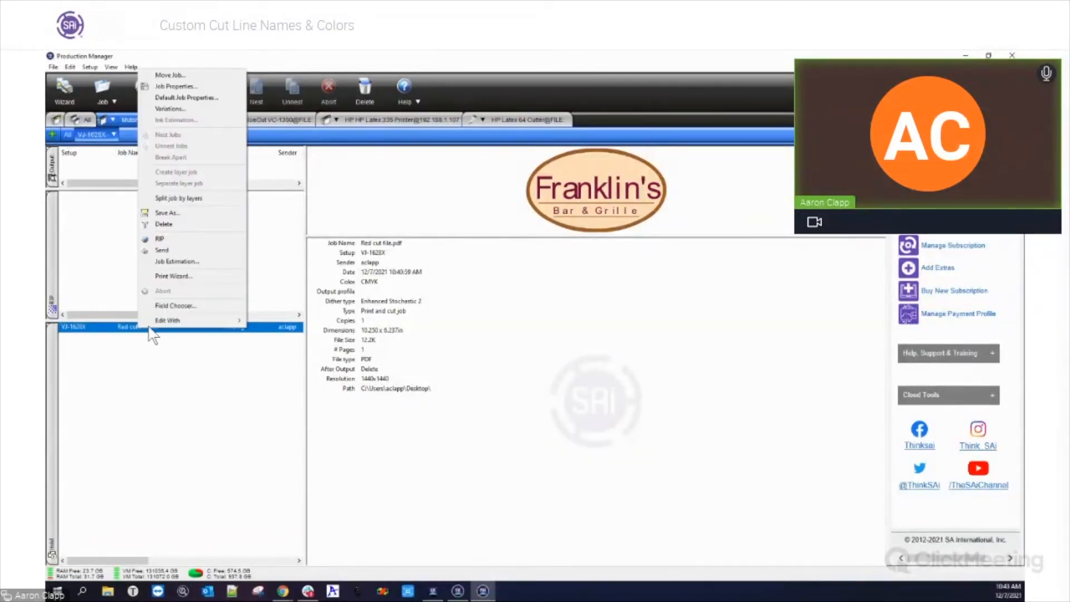
click(177, 252)
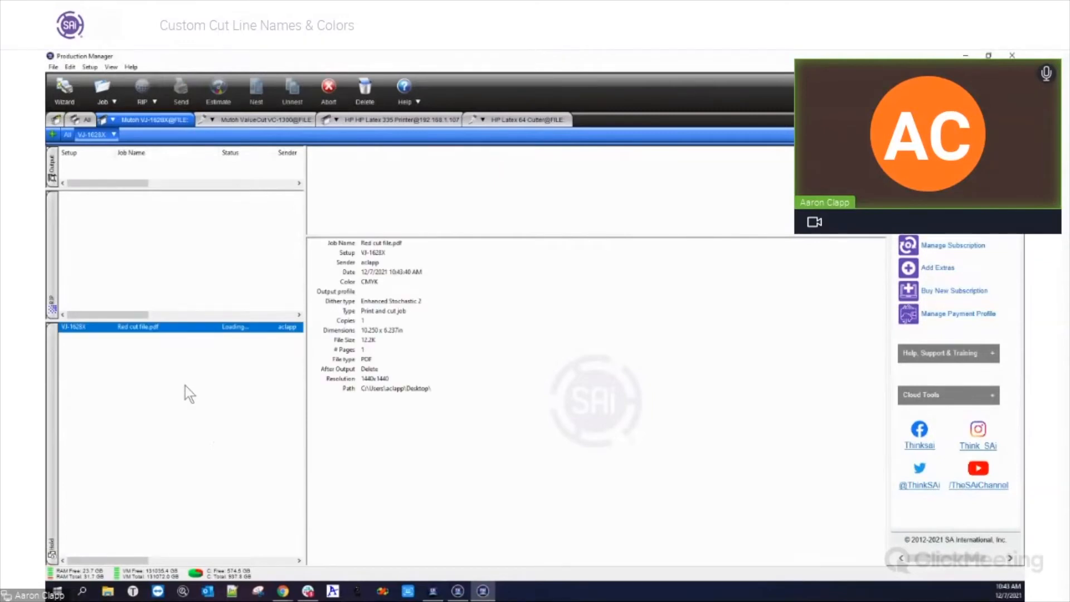
- Open the job properties of Red cut file.pdf and widen the driver options' colour column to read the cut line's full name
double_click(135, 338)
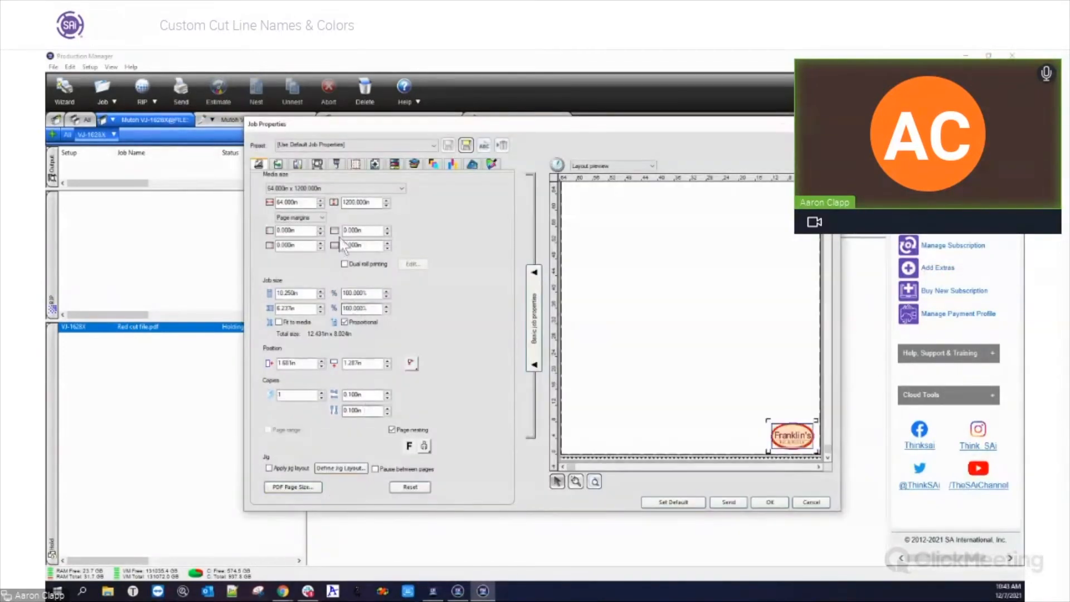
click(336, 164)
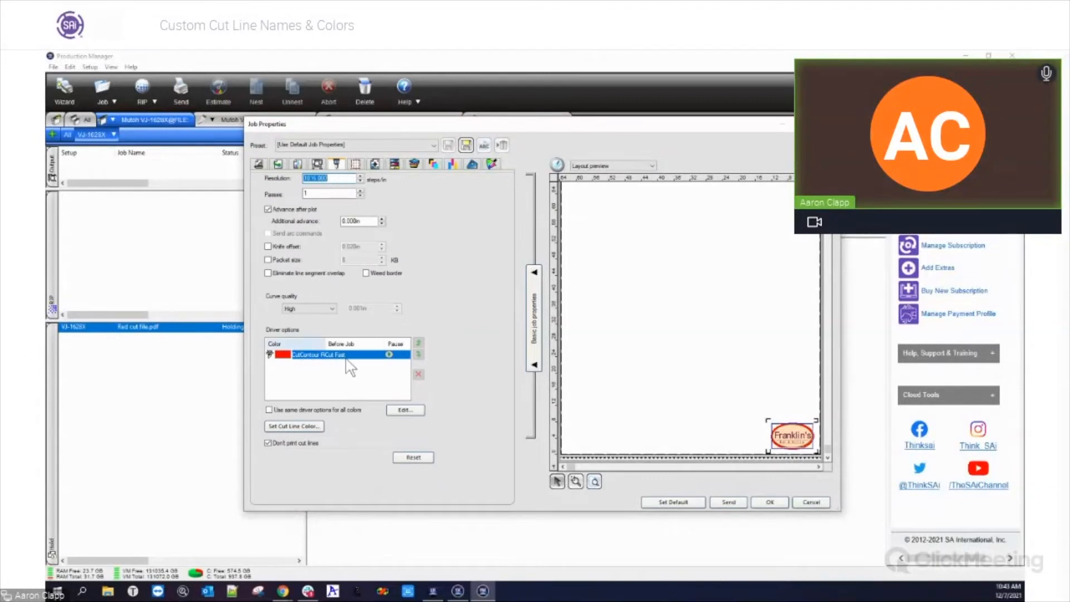
drag(327, 343, 363, 346)
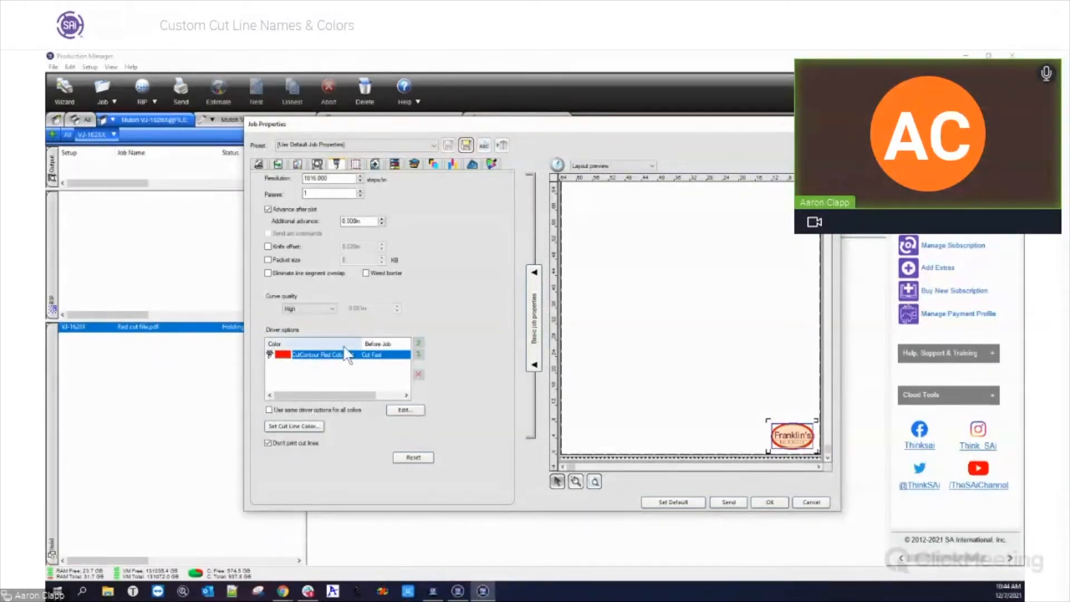
- Check which spot colour names are offered when specifying a cut line colour for the job, and leave the job properties
click(316, 430)
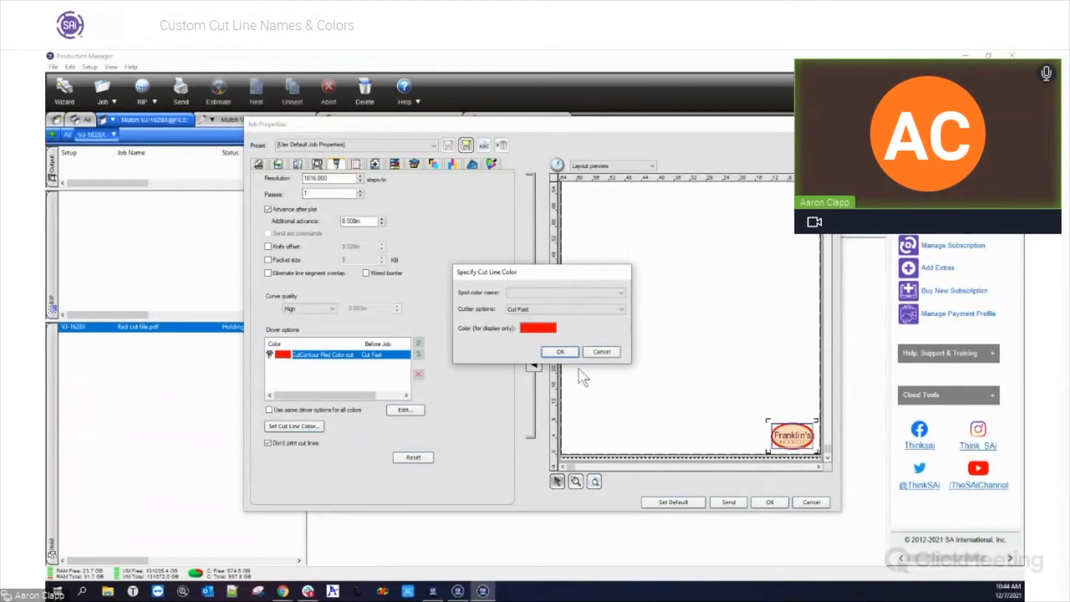
click(581, 291)
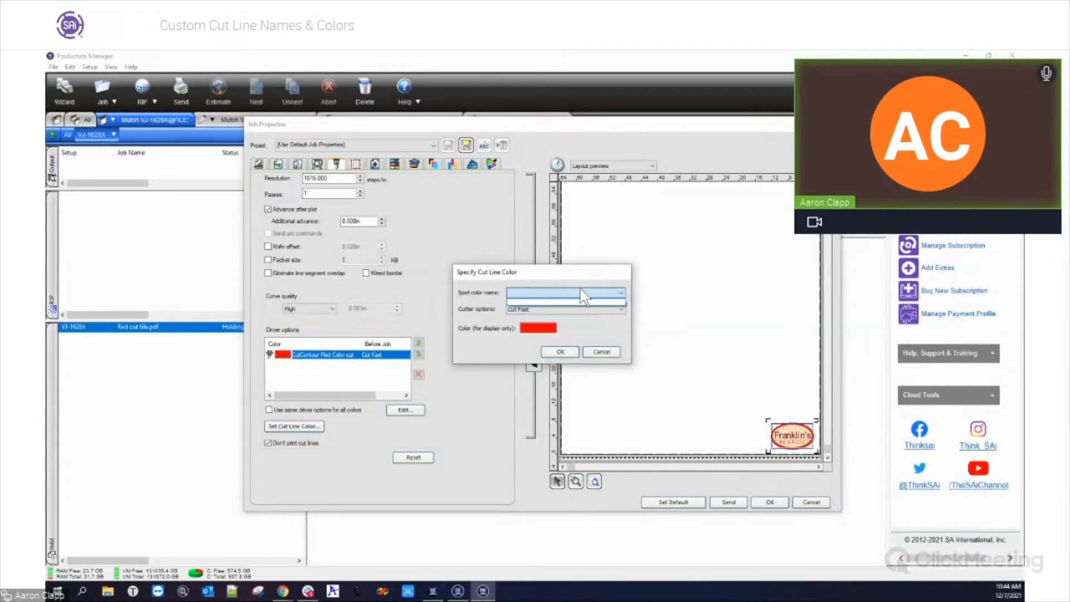
click(581, 275)
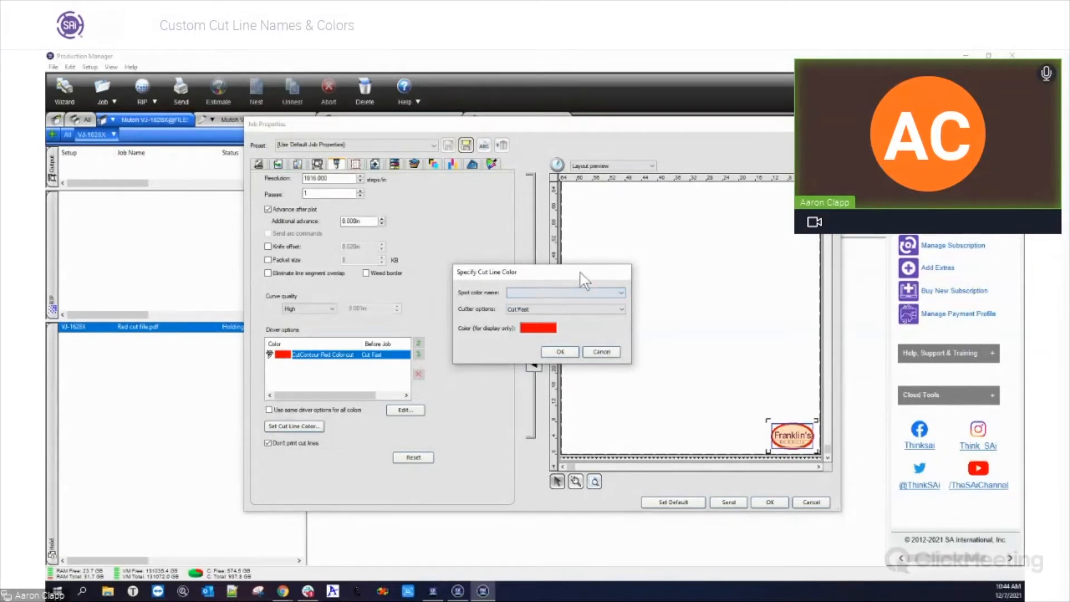
click(600, 353)
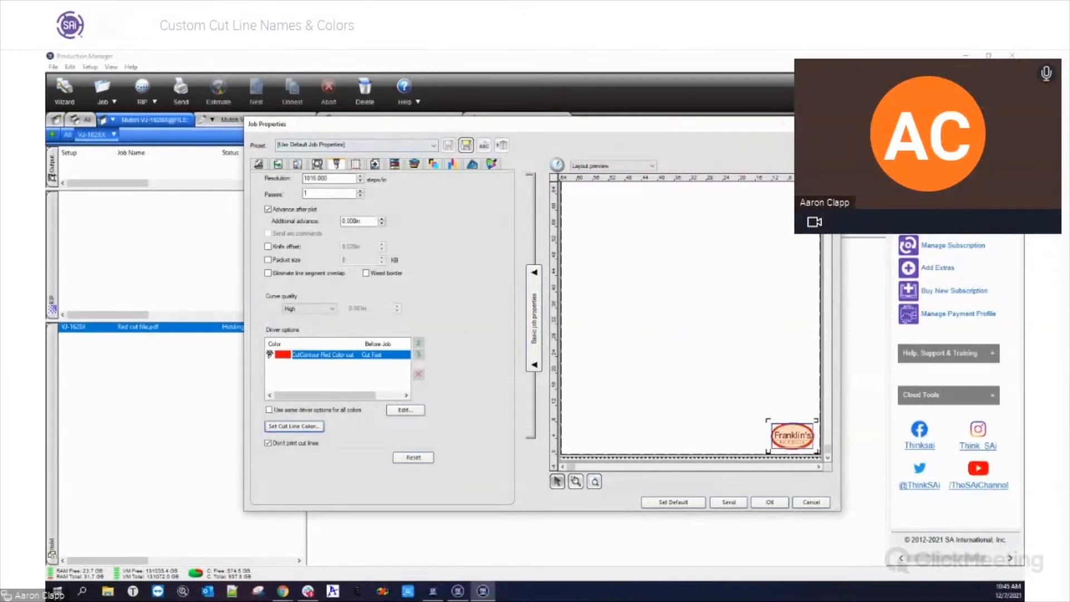
click(827, 124)
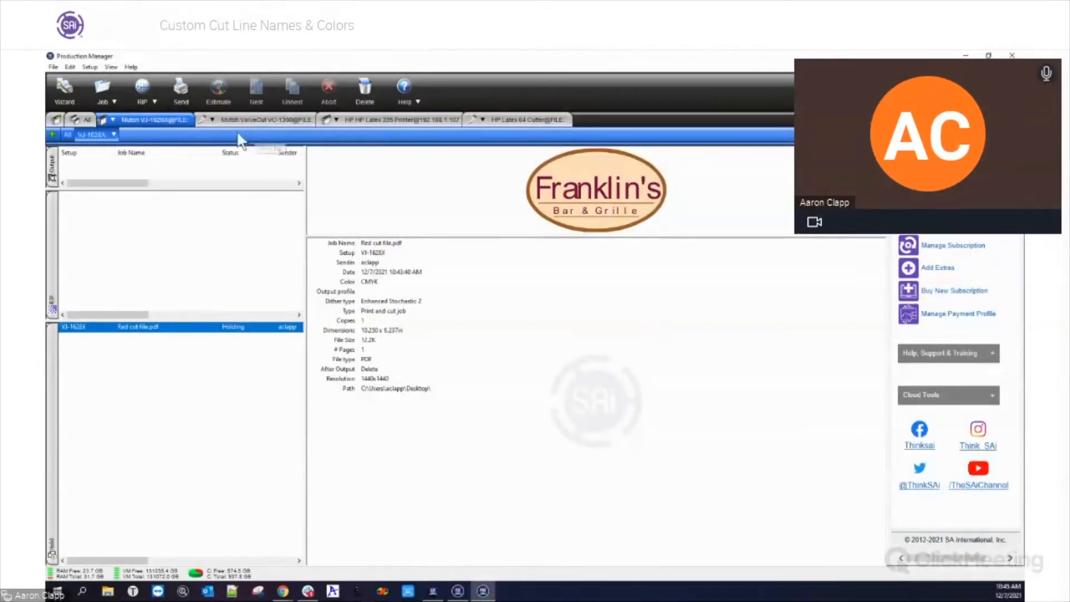
double_click(148, 335)
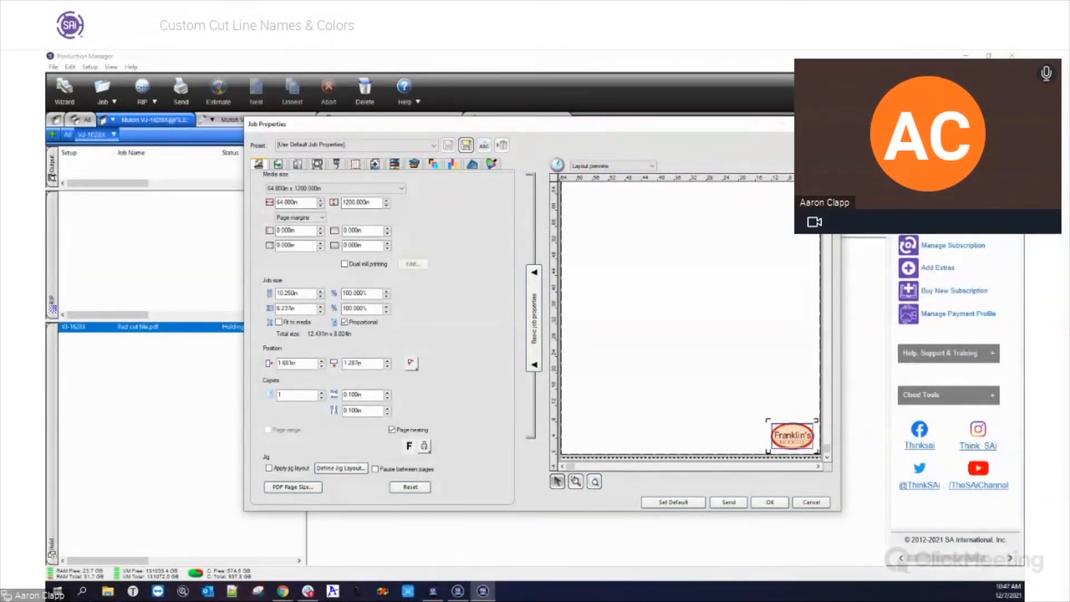
click(829, 124)
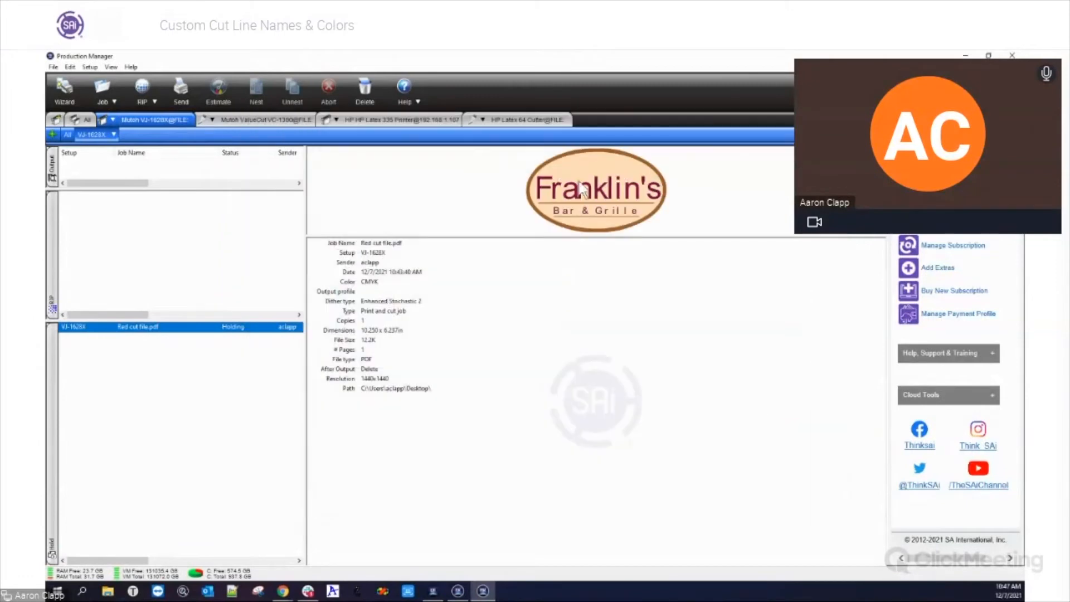
- Delete the Red Color Cut line from the driver options in the ValueCut VC-1300 default job properties and apply the change
click(264, 120)
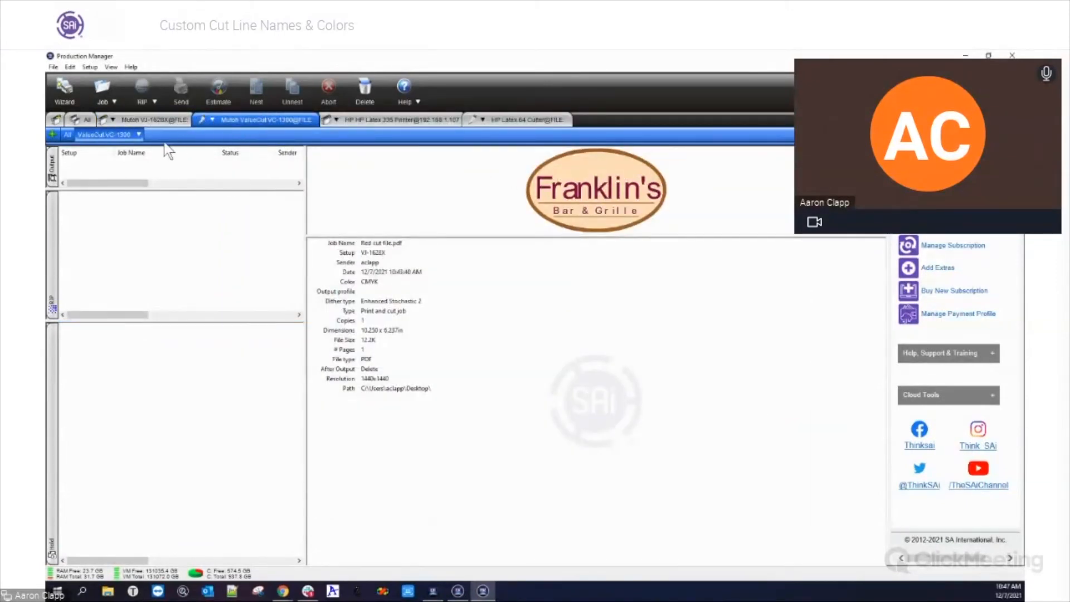
click(139, 135)
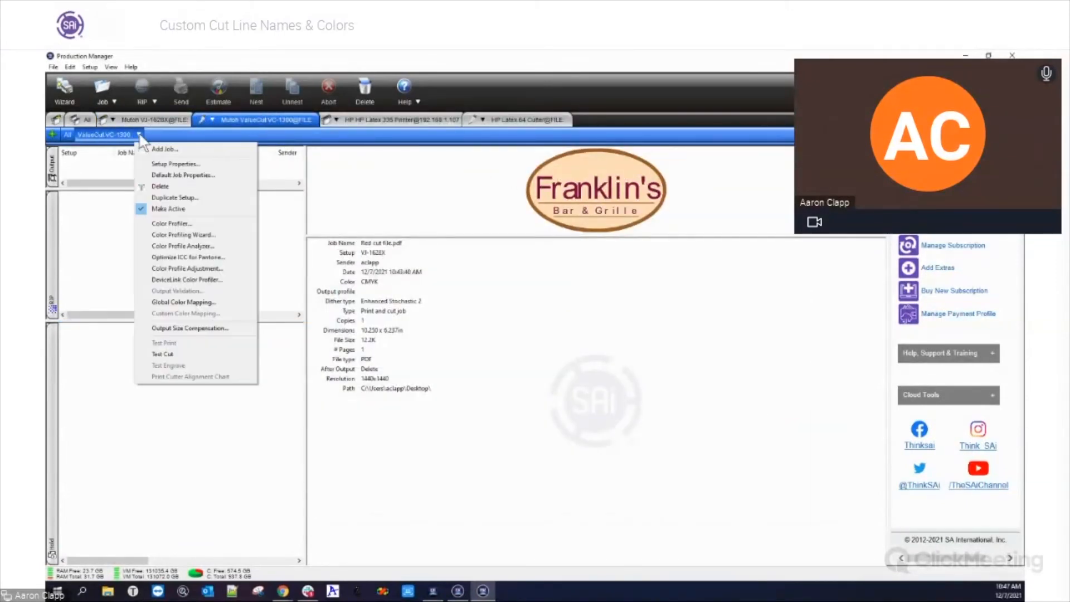
click(168, 175)
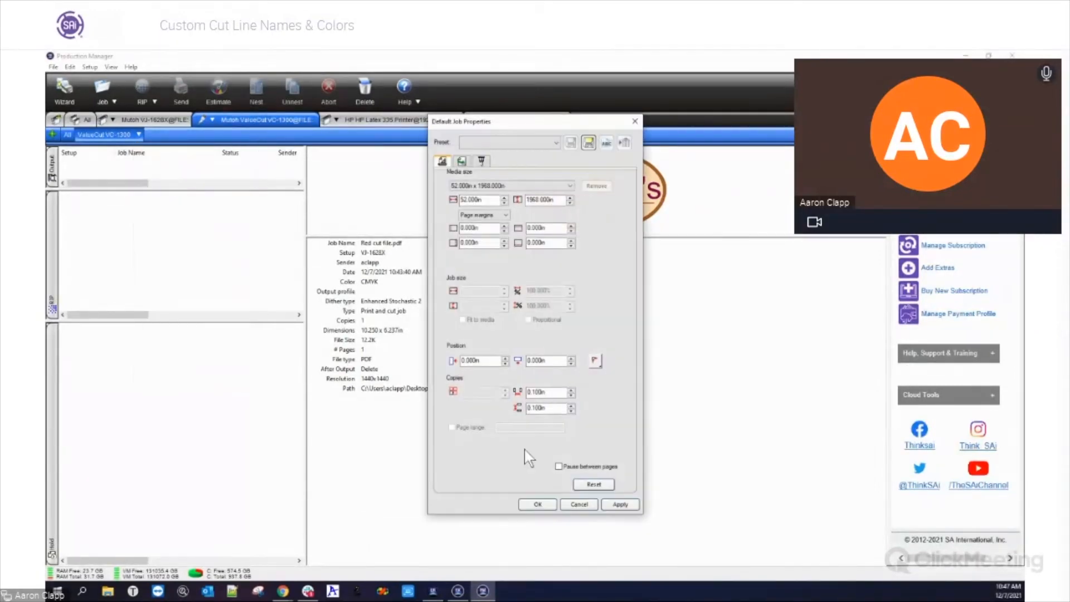
click(481, 161)
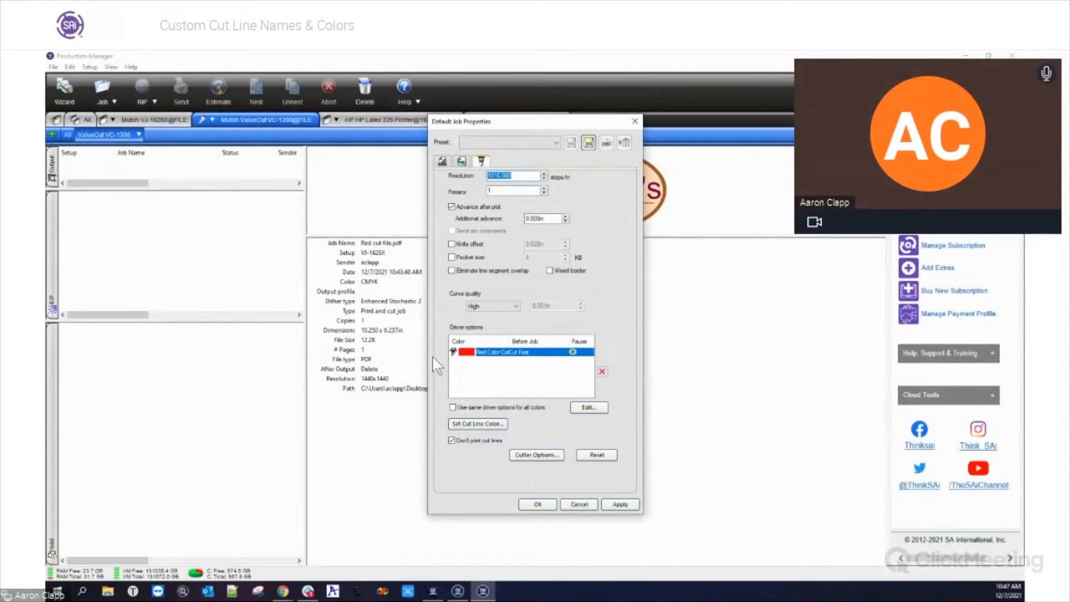
click(503, 355)
click(601, 372)
click(622, 503)
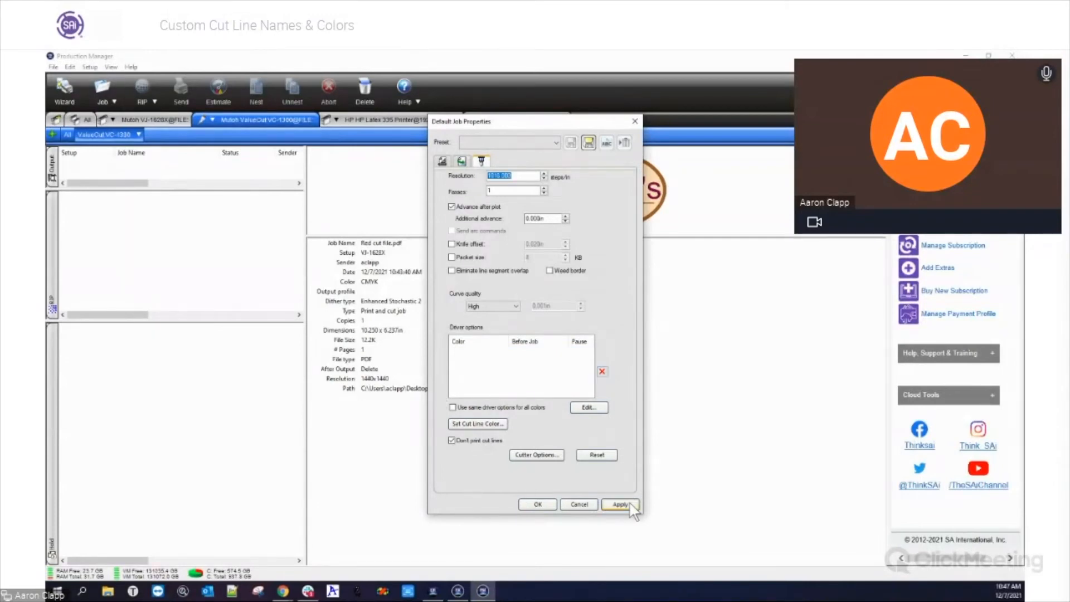
click(537, 504)
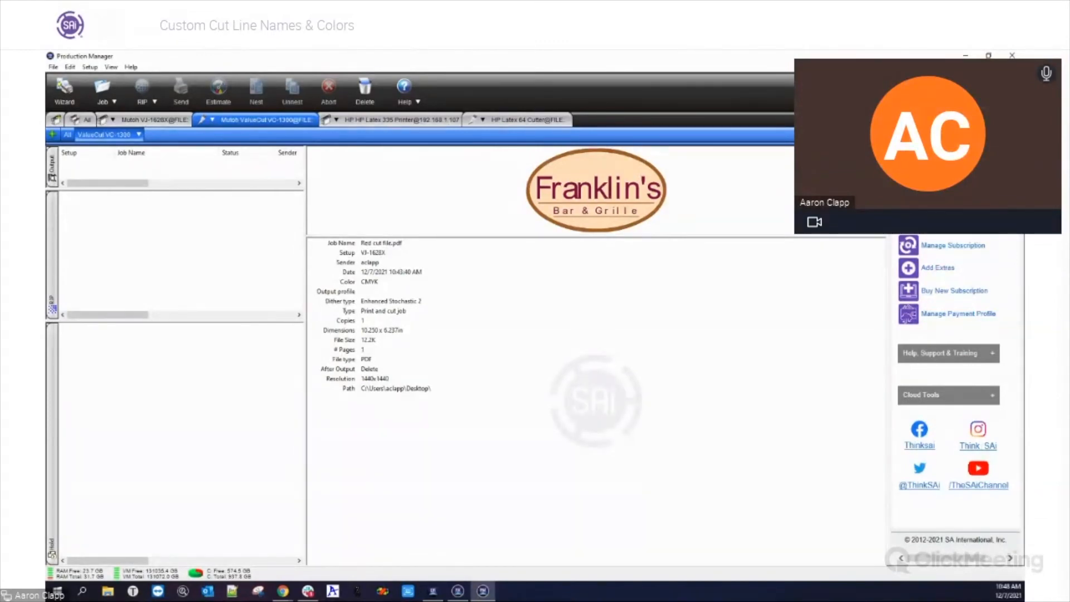
- Switch to Flexi, start a second contour cut around the Franklin's logo, and give it a dashed line style
key(alt+Tab)
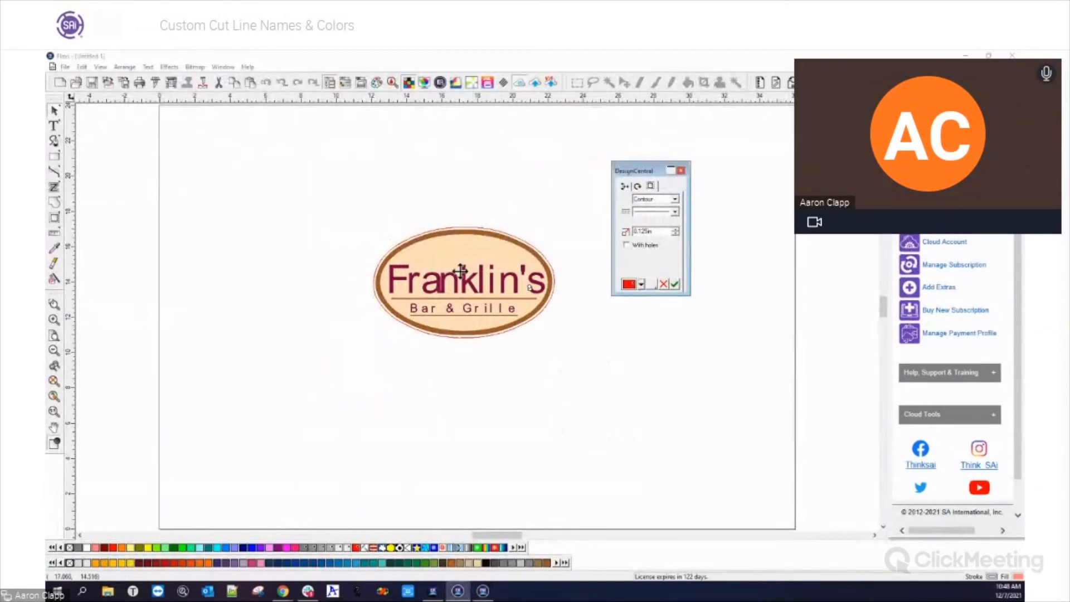
right_click(444, 261)
click(489, 505)
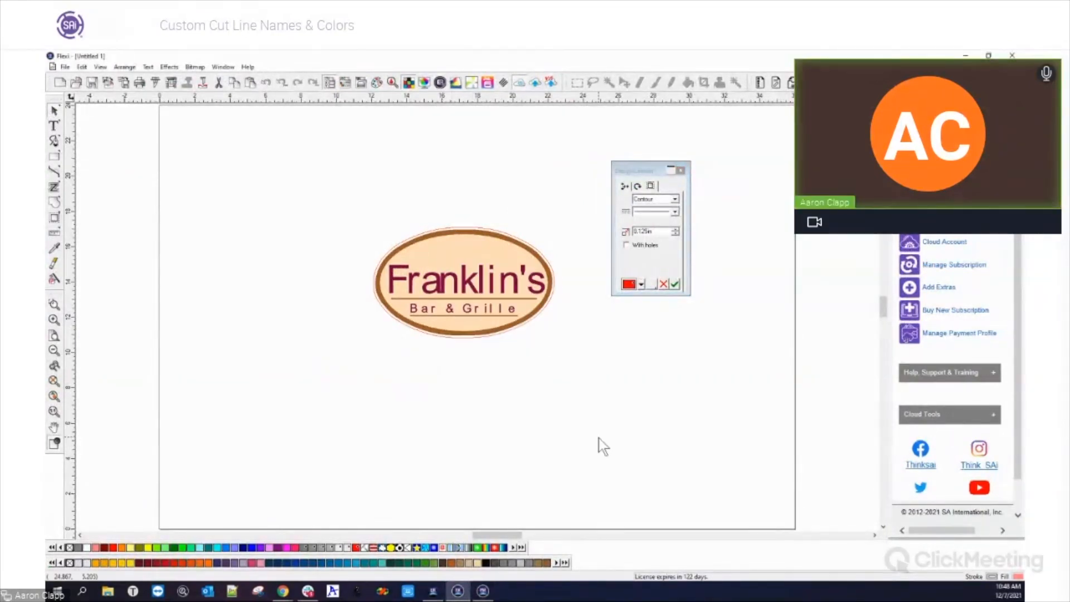
click(450, 283)
click(54, 220)
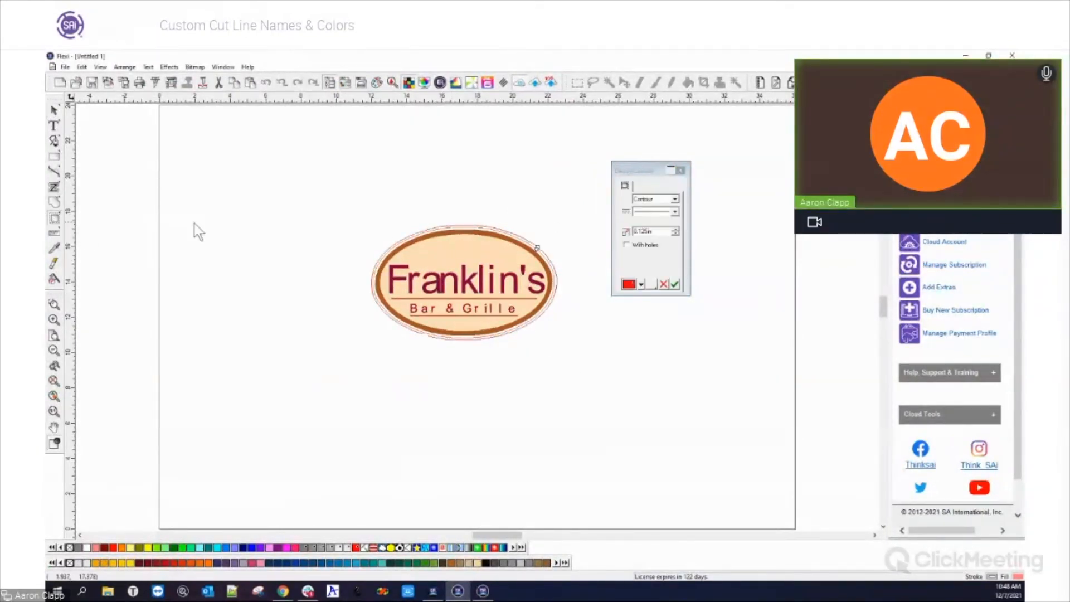
click(675, 212)
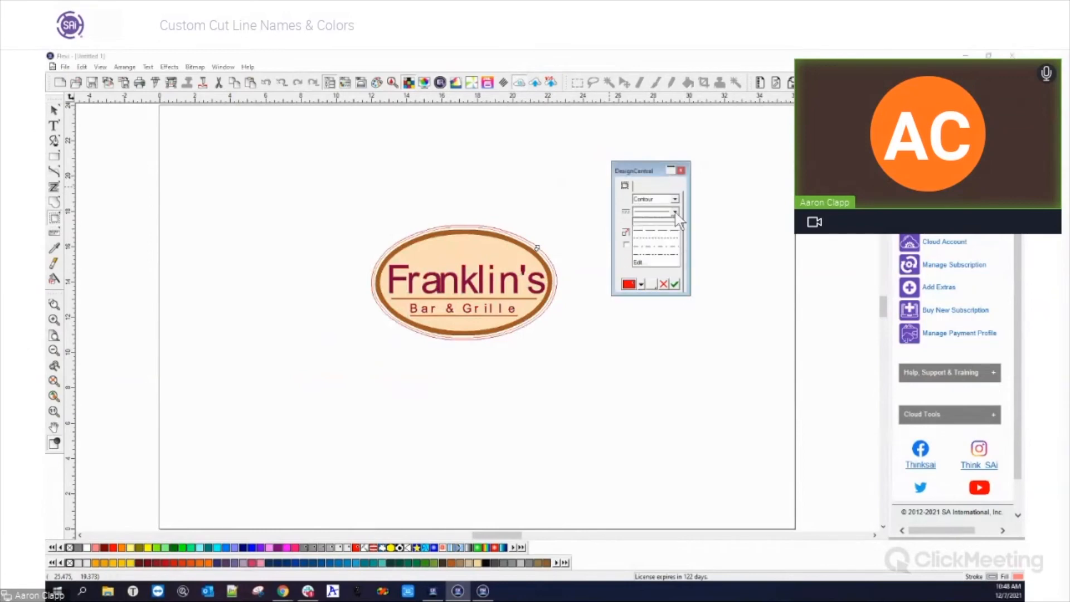
click(669, 231)
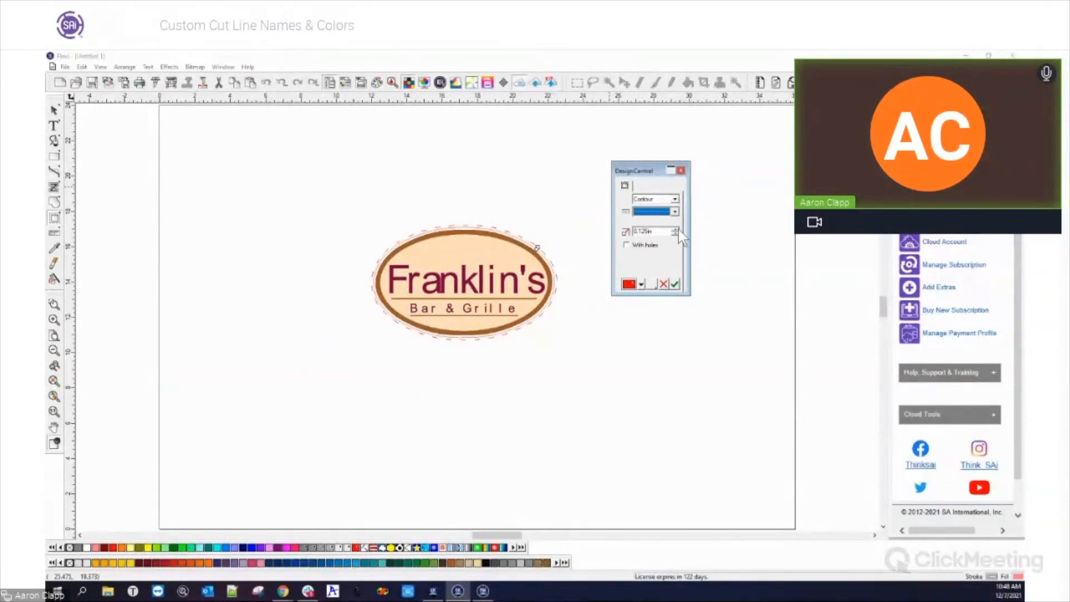
- Set the dashed contour's colour to the CutContour3 swatch and apply the contour cut
click(641, 283)
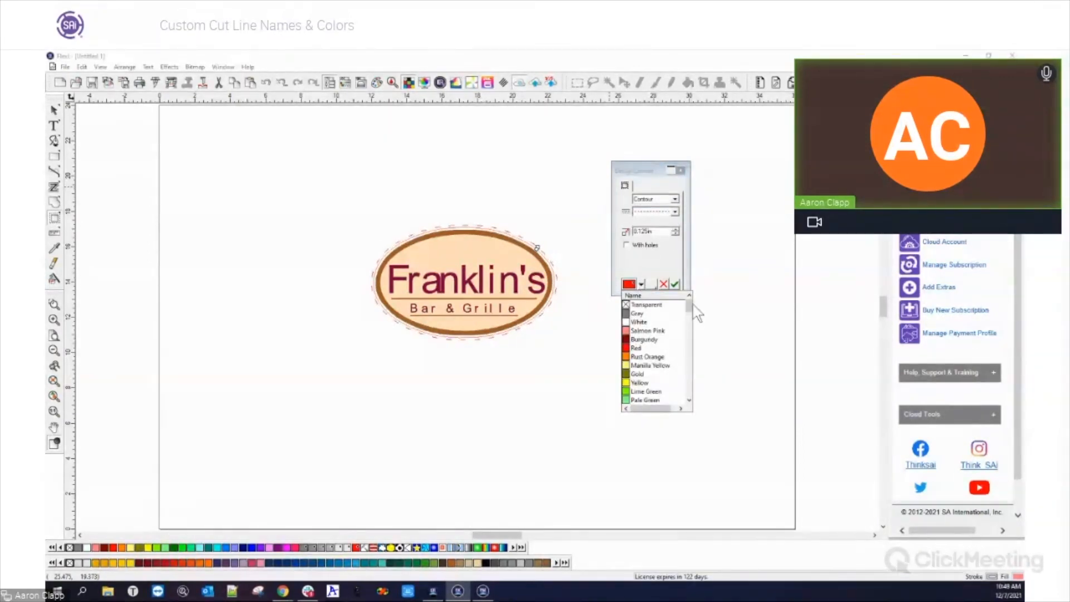
drag(689, 308, 690, 335)
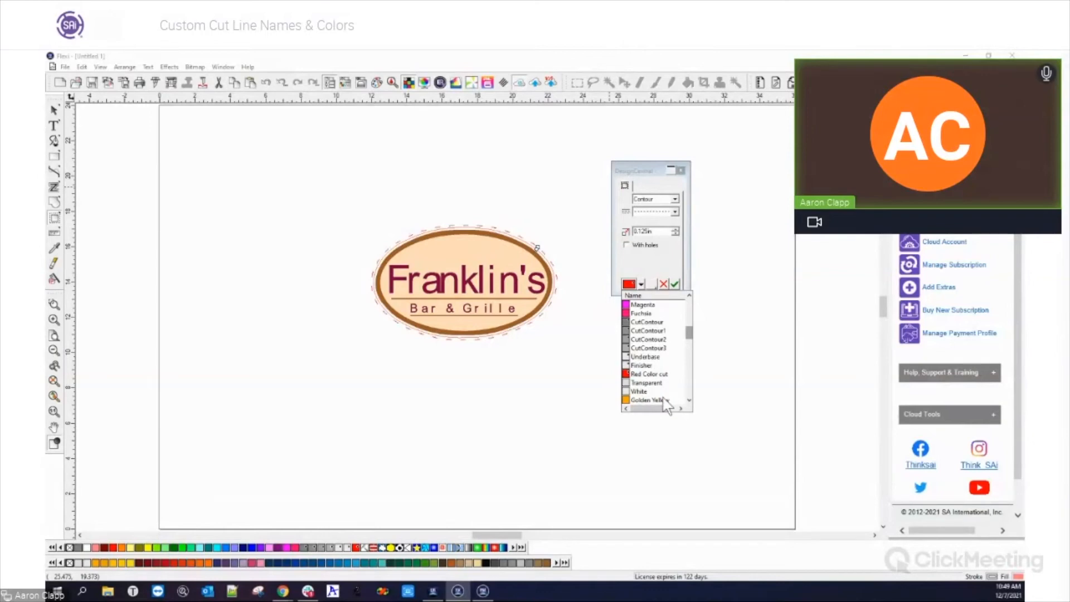
scroll(666, 403, down, 3)
scroll(663, 401, up, 3)
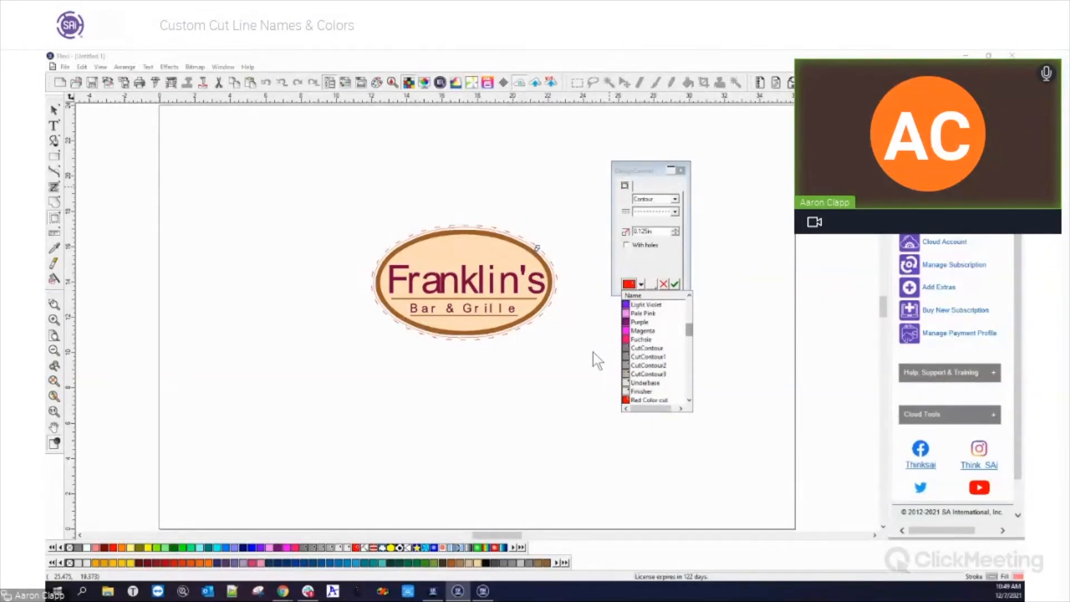
click(660, 375)
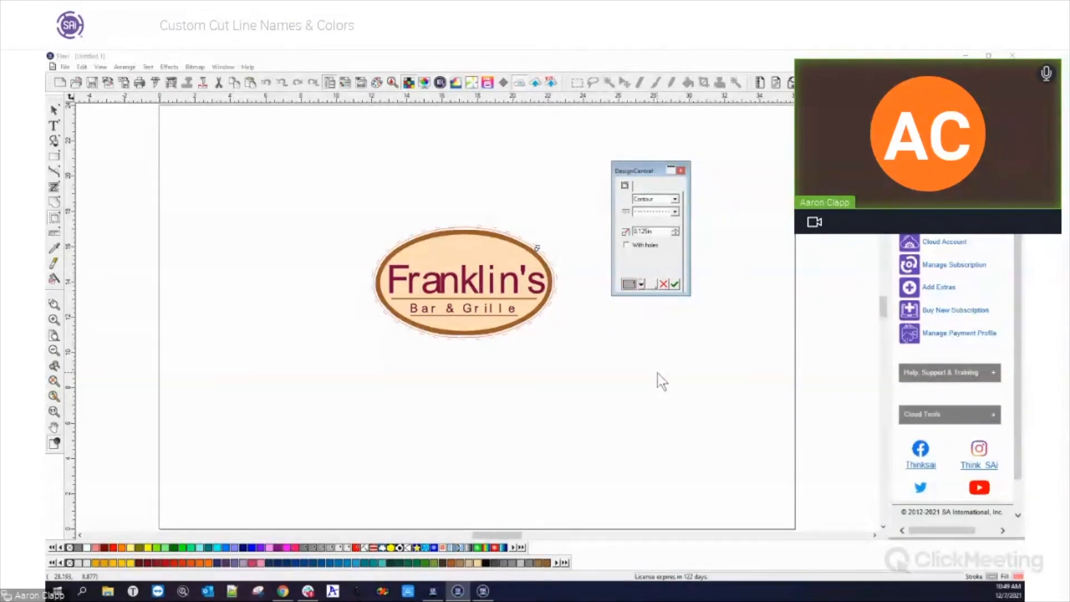
click(675, 284)
- Select the whole logo with its contours and open the cutter settings of its RIP and Print job
drag(306, 172, 557, 368)
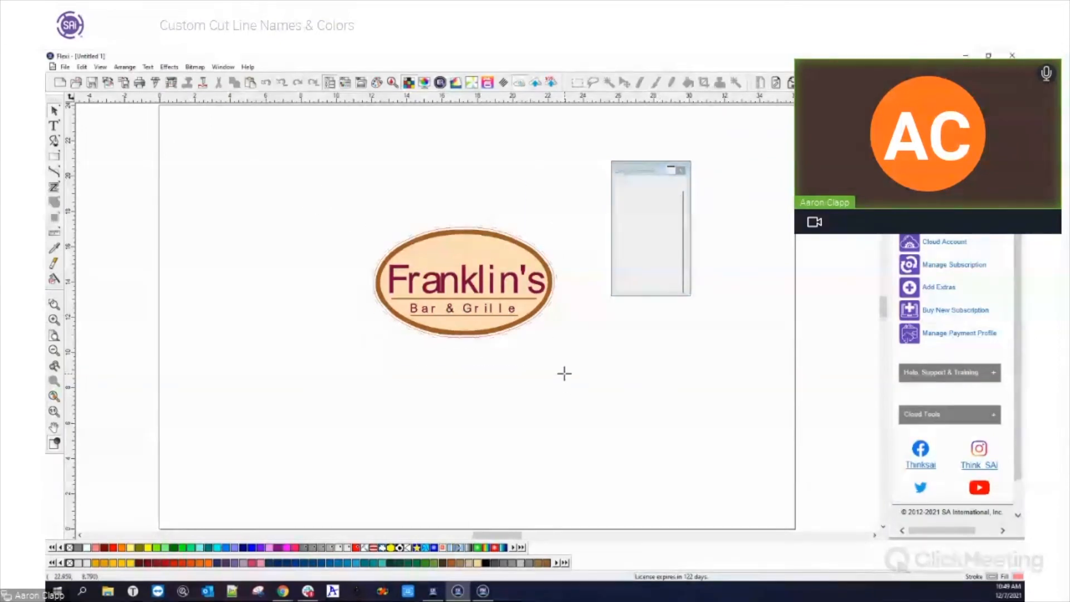
click(173, 82)
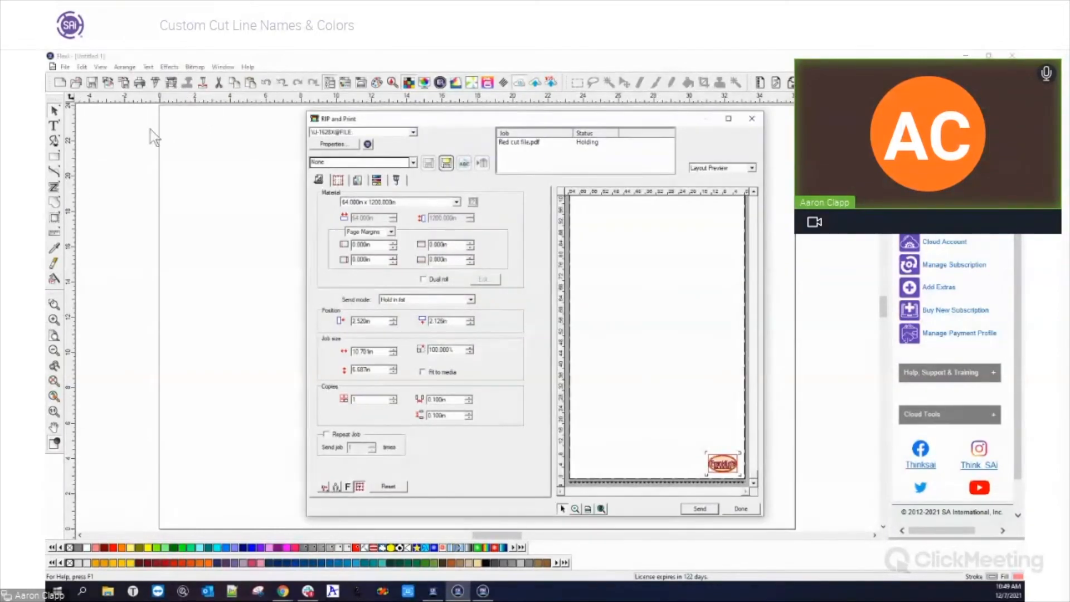
click(397, 179)
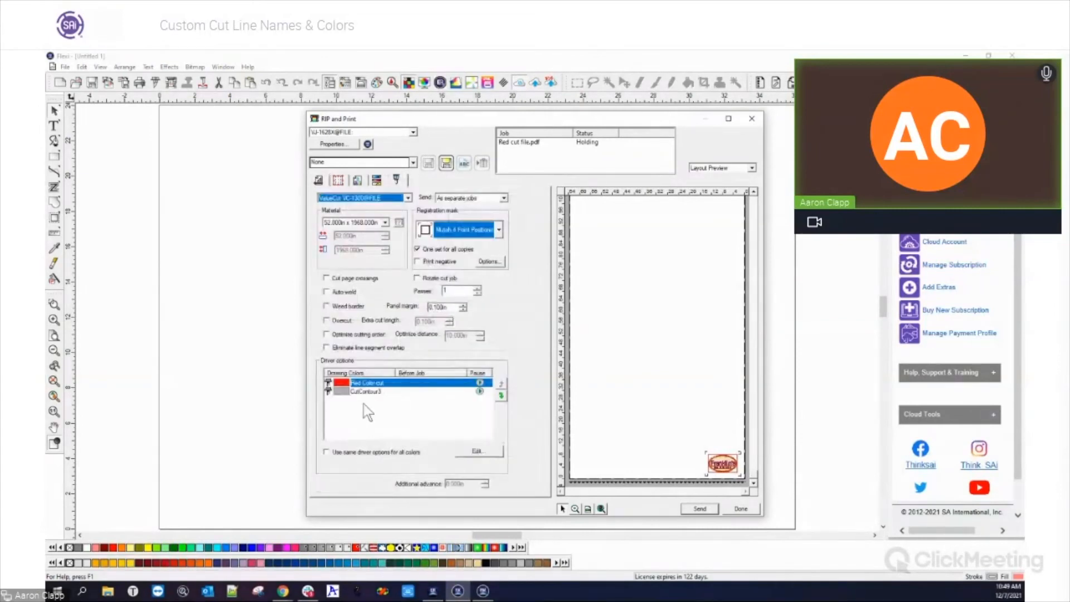
- Inspect the cutter options of the CutContour3 line and assign Cut Fast as the before-job option of the Red Color cut line
click(346, 391)
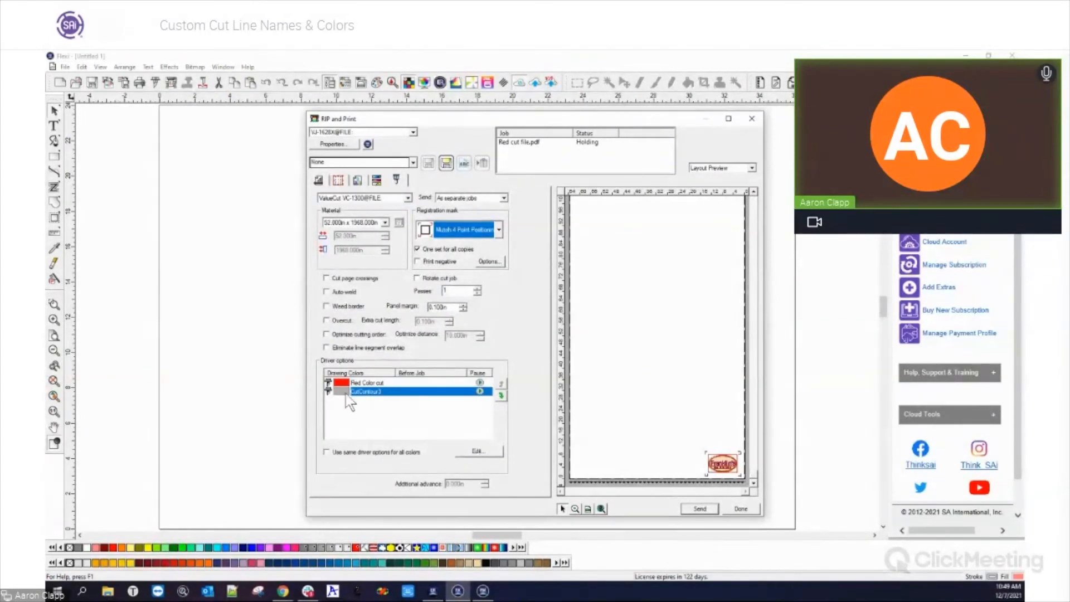
double_click(328, 391)
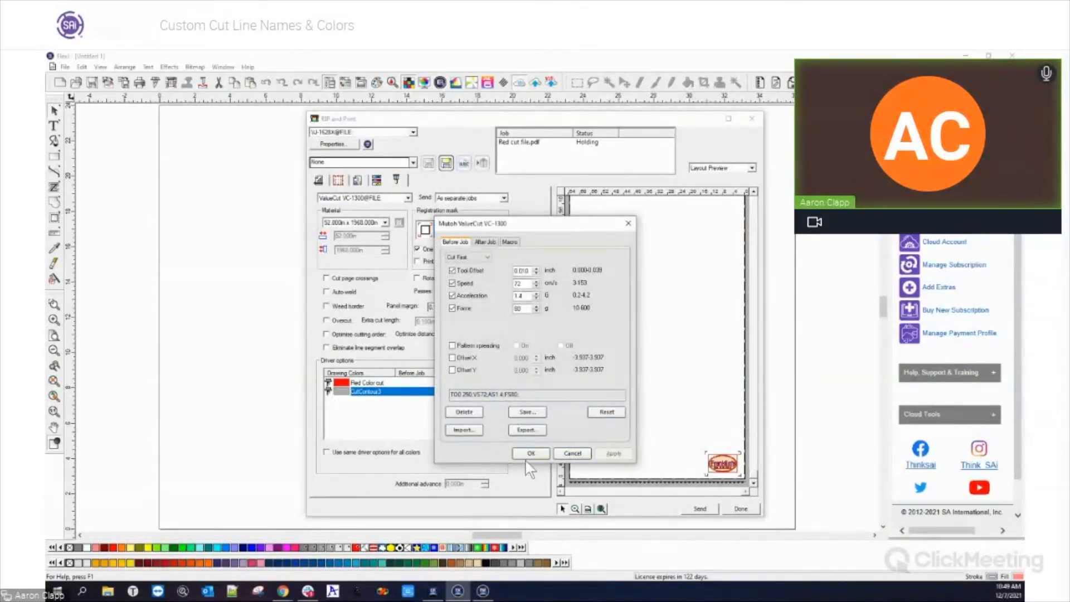
click(573, 453)
click(330, 383)
click(332, 392)
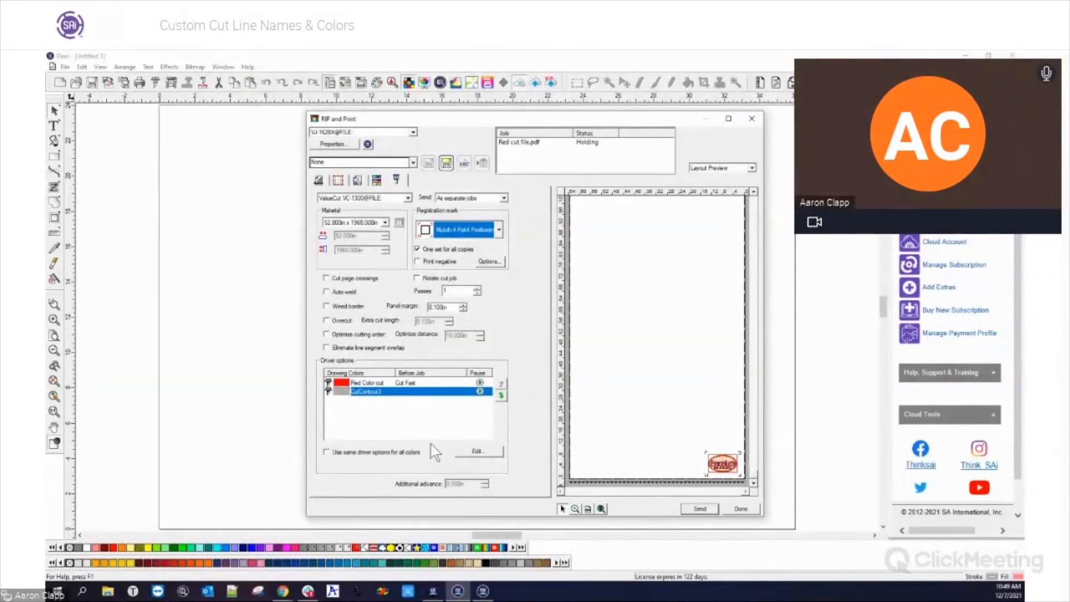
- Toggle the pause setting of both cut lines and reorder them so Red Color cut follows CutContour3
click(480, 383)
click(481, 393)
click(480, 384)
click(480, 392)
click(420, 385)
click(500, 395)
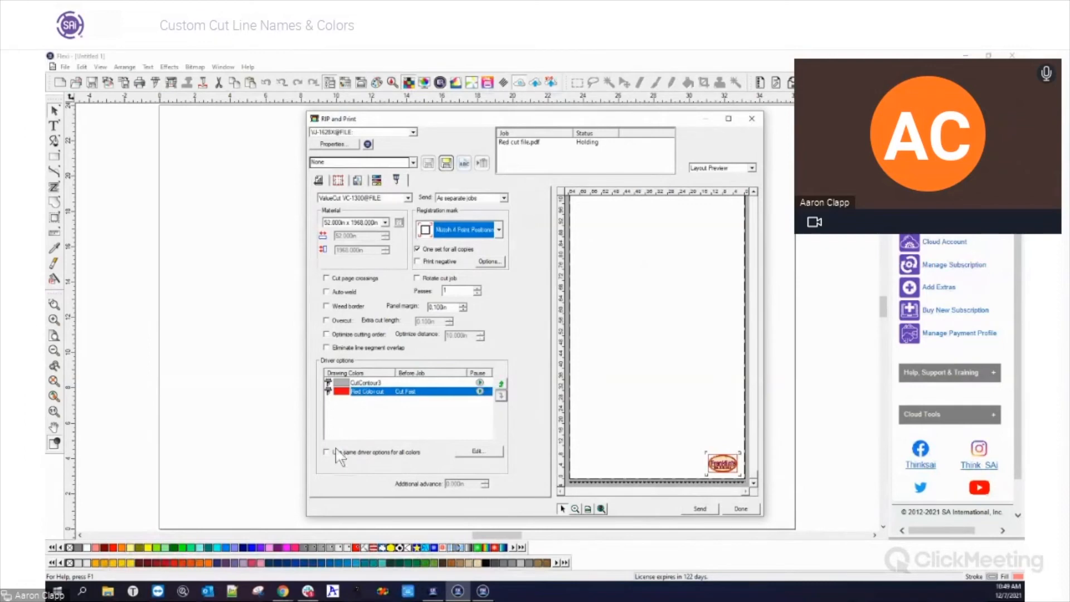
- Set the before-job option of the Red Color cut line to None and close the RIP and Print settings
double_click(330, 393)
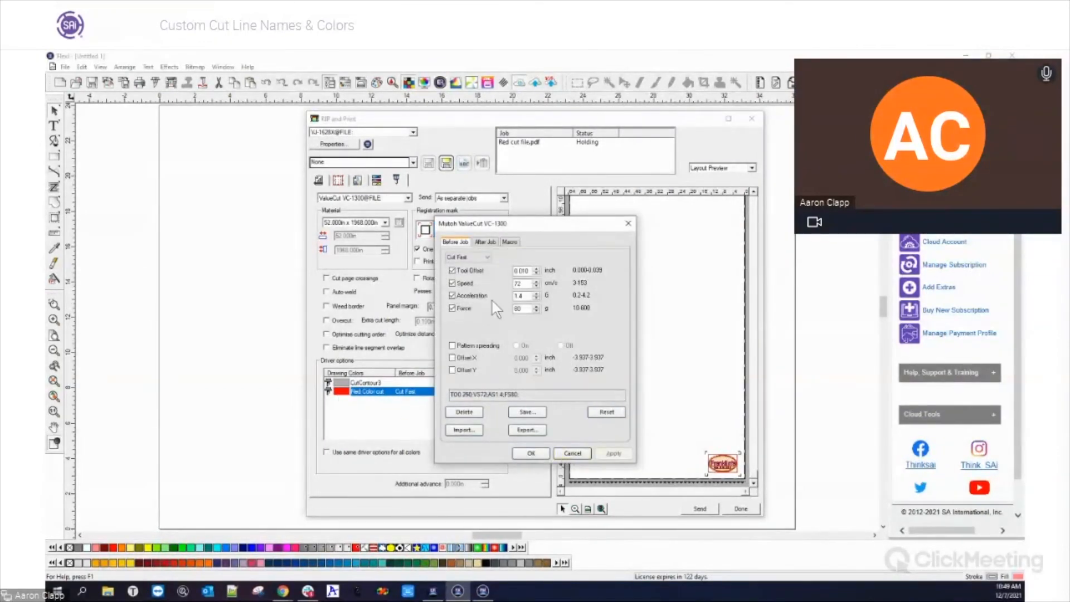
click(486, 260)
click(460, 265)
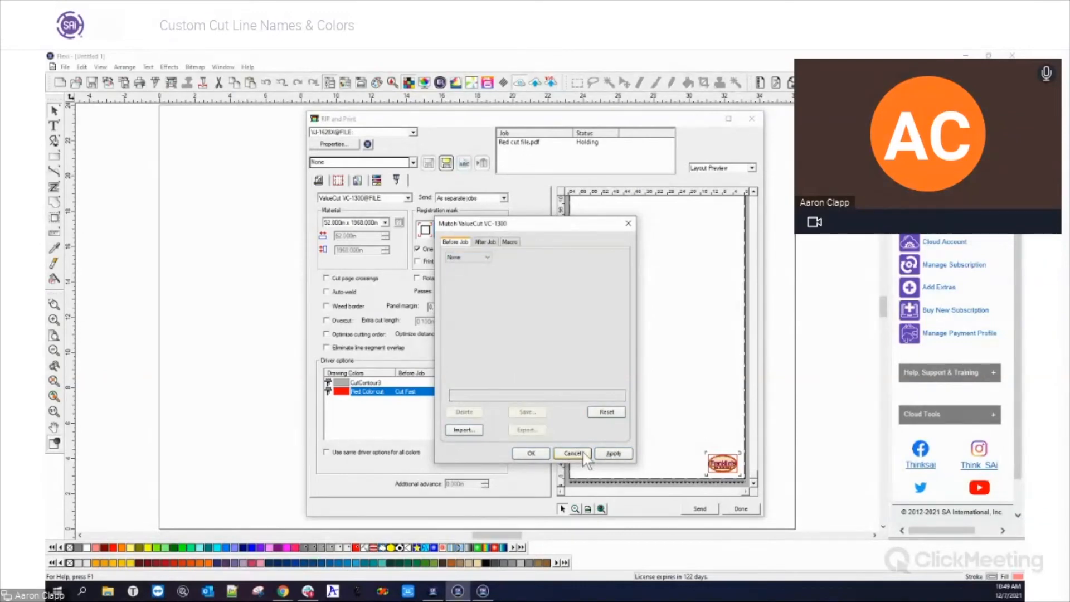
click(531, 453)
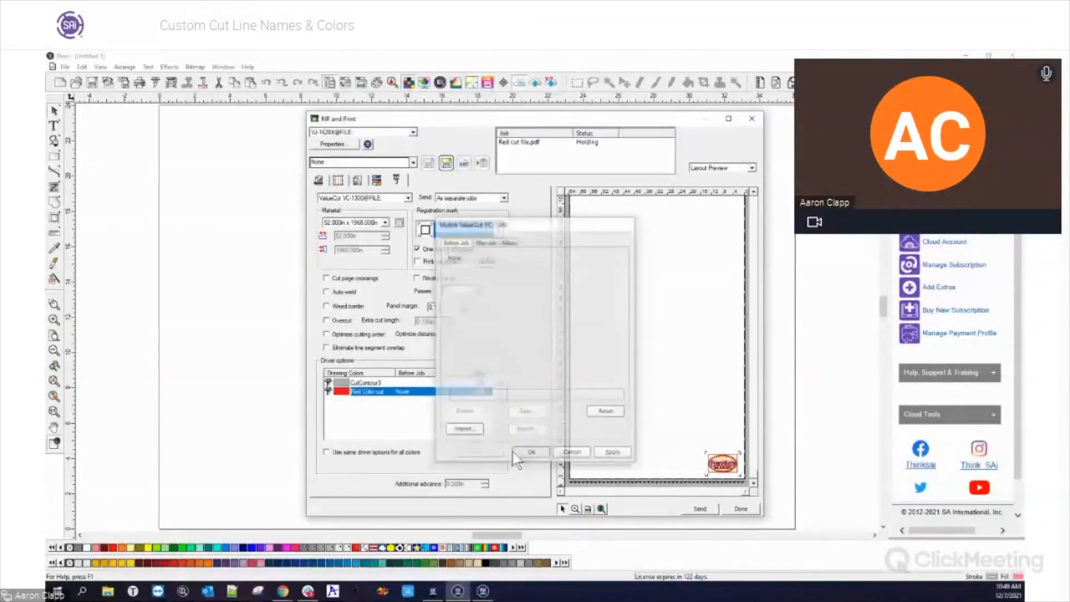
click(327, 383)
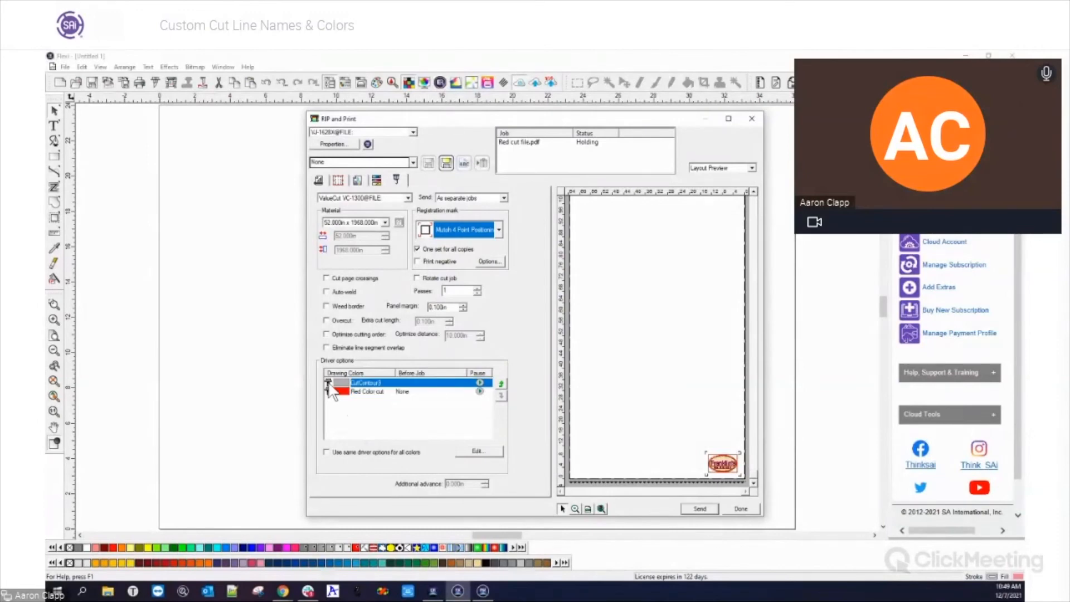
click(741, 508)
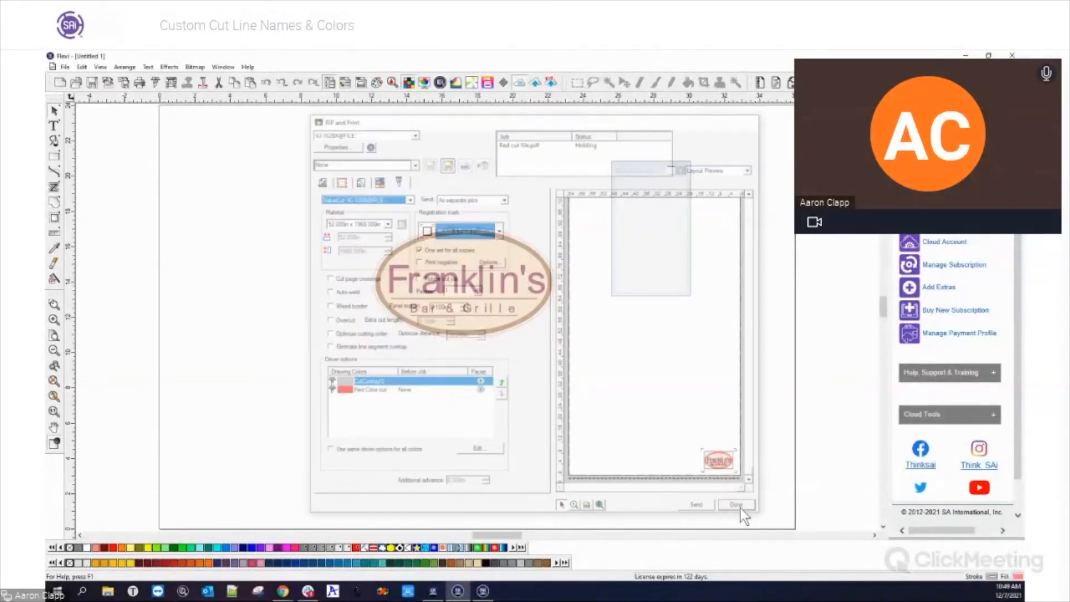
- Export the logo with its contours to the Desktop as an Adobe PDF named Untitled
click(65, 67)
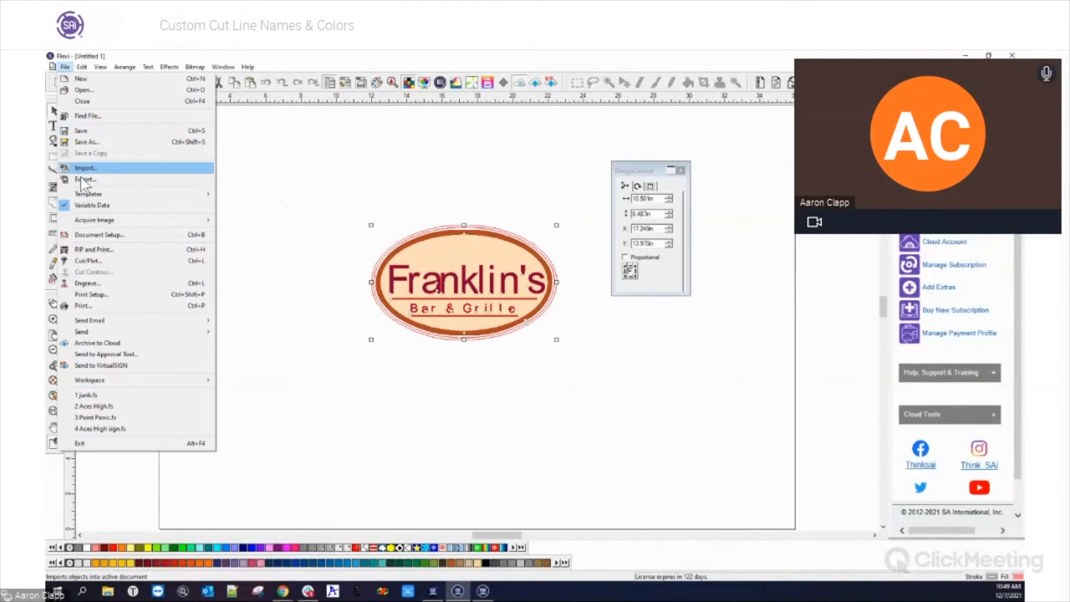
click(89, 179)
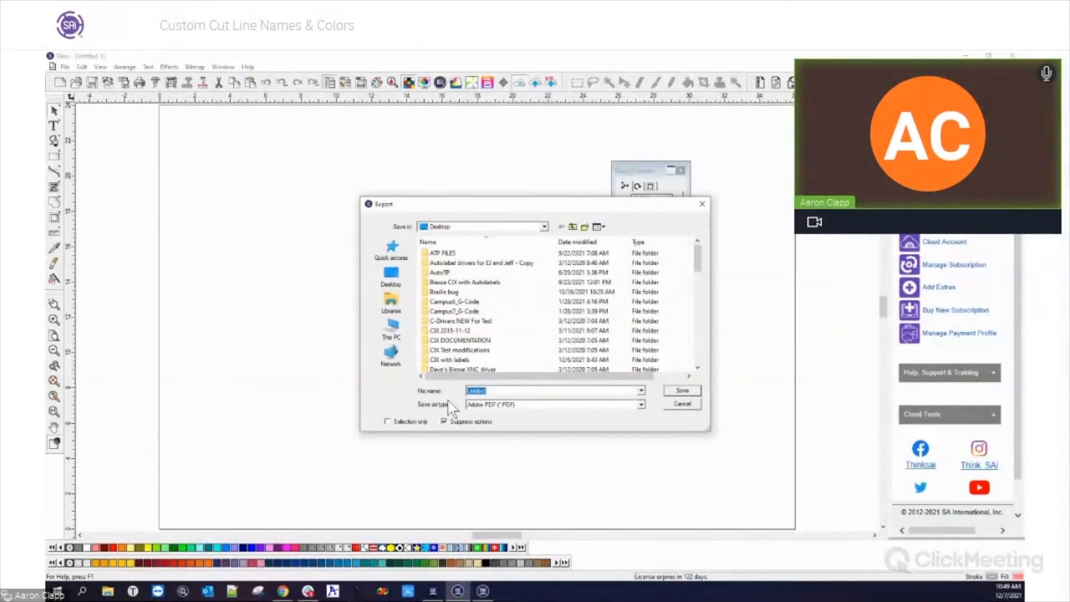
click(684, 390)
click(568, 342)
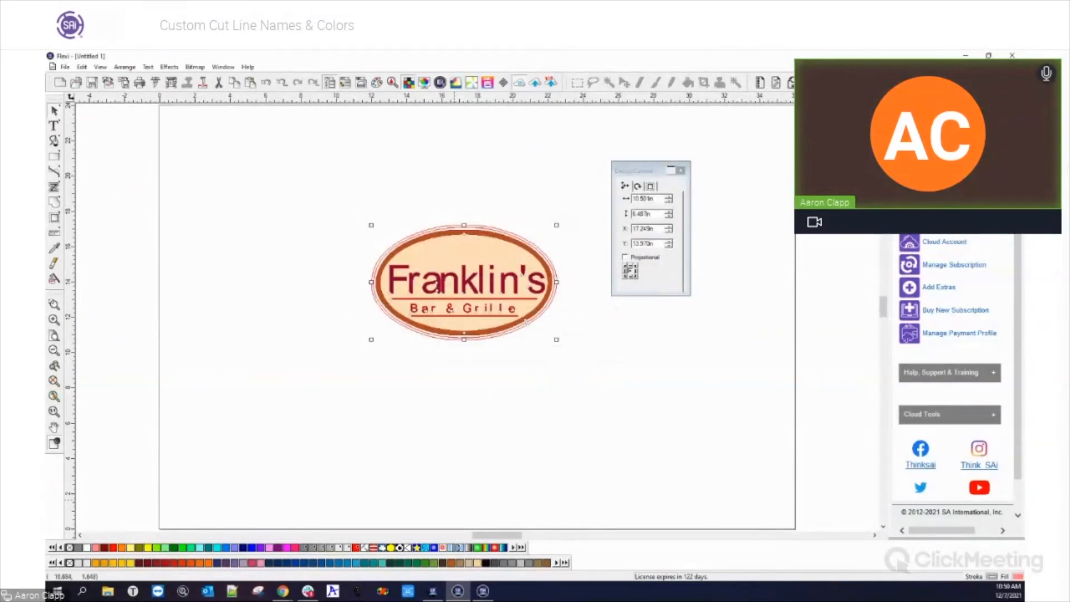
- Switch to Production Manager and replace Red cut file.pdf in the VJ-1628X hold queue with Untitled.pdf
click(482, 591)
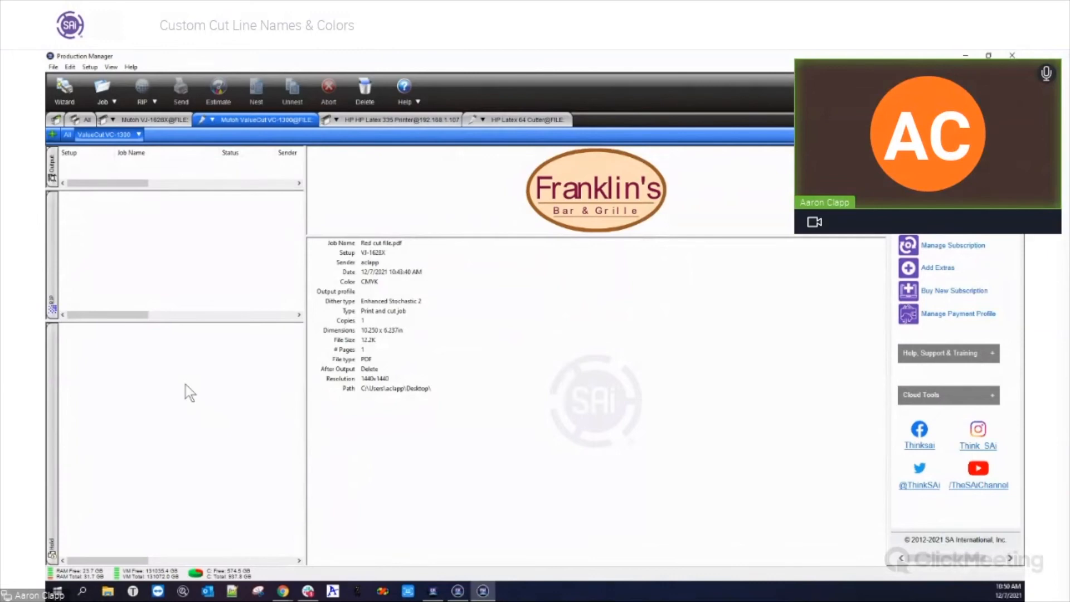
click(155, 120)
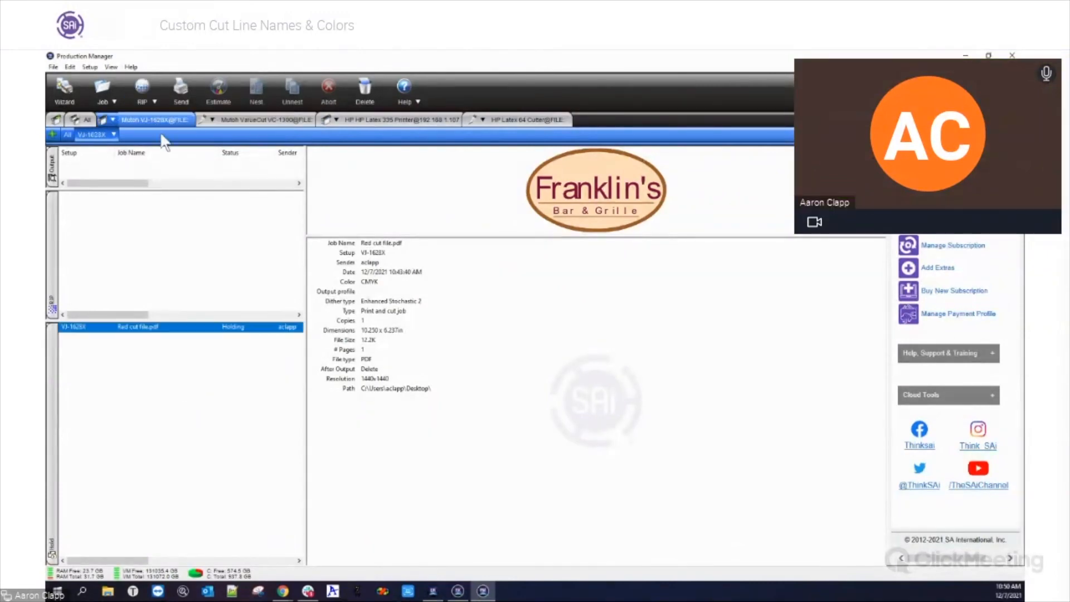
right_click(146, 328)
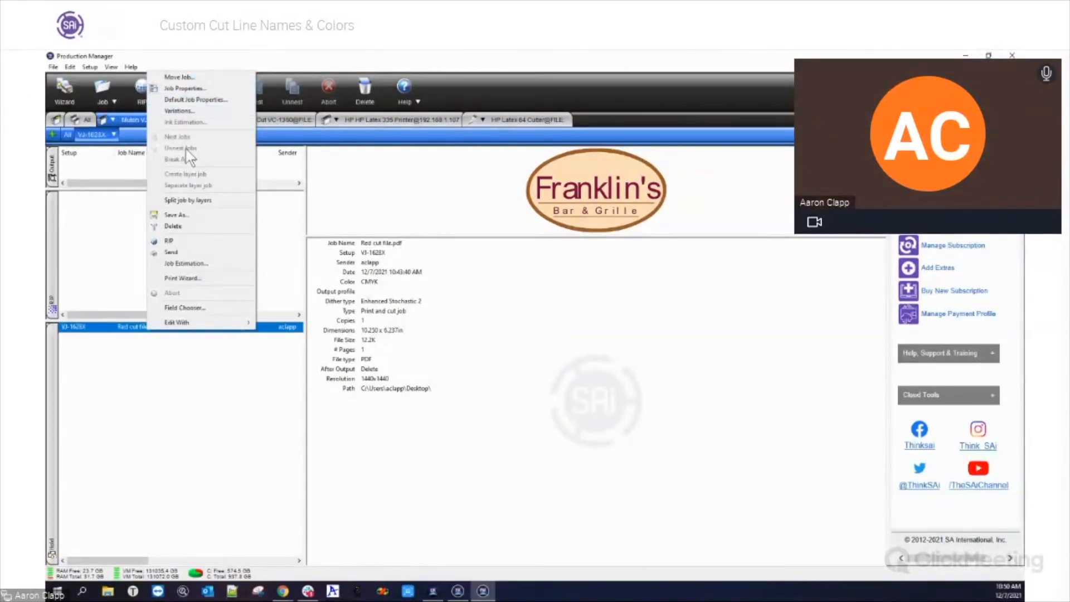
click(185, 227)
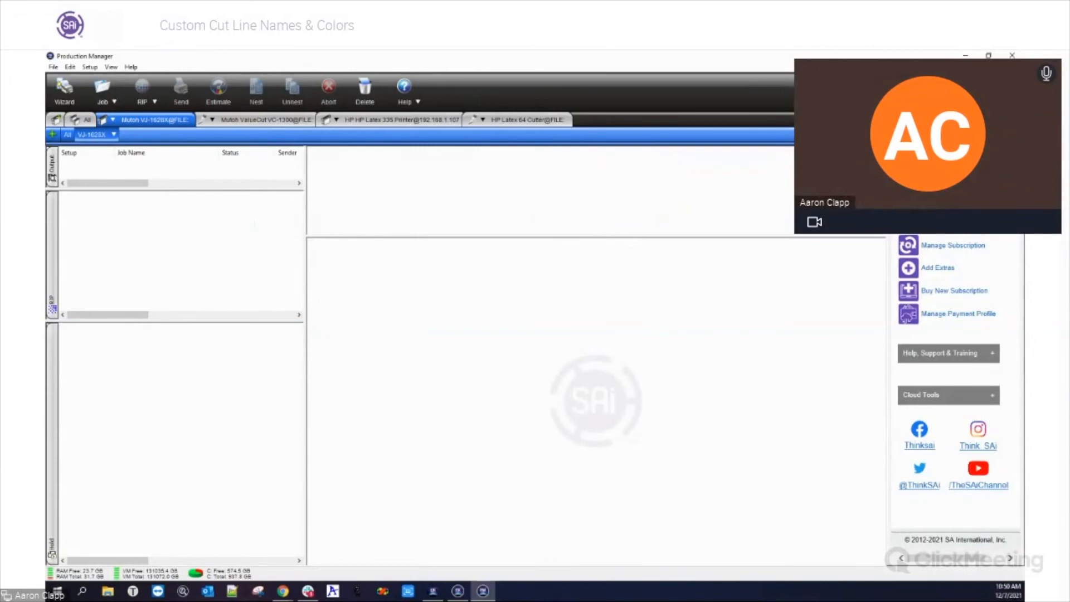
mouse_move(160, 350)
mouse_down()
mouse_move(151, 263)
mouse_move(153, 360)
mouse_up()
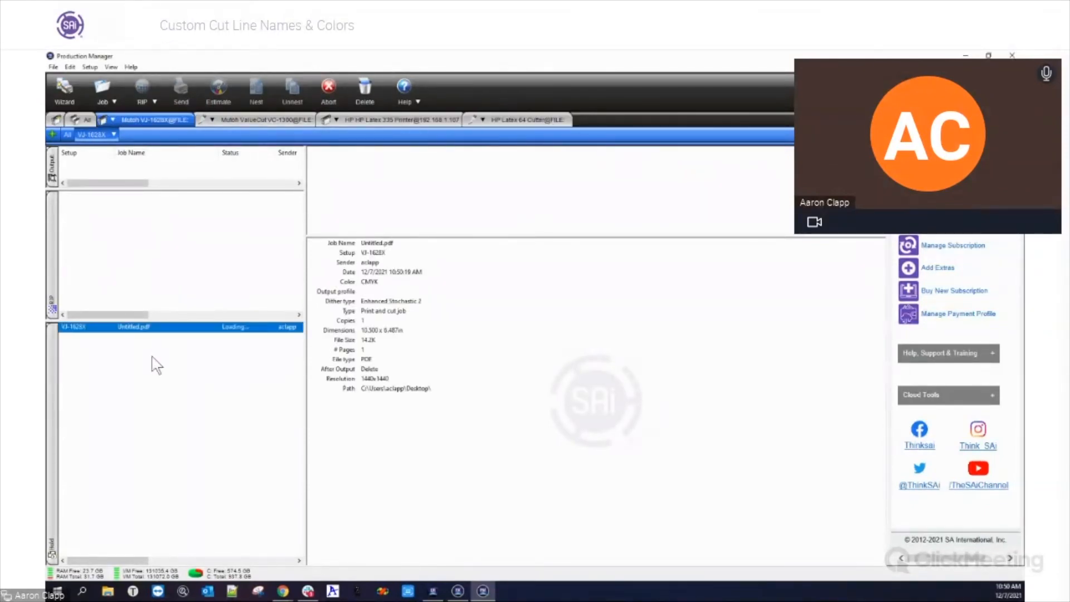
- Open the job properties of Untitled.pdf and enable sending its cut paths to the ValueCut VC-1300
double_click(132, 328)
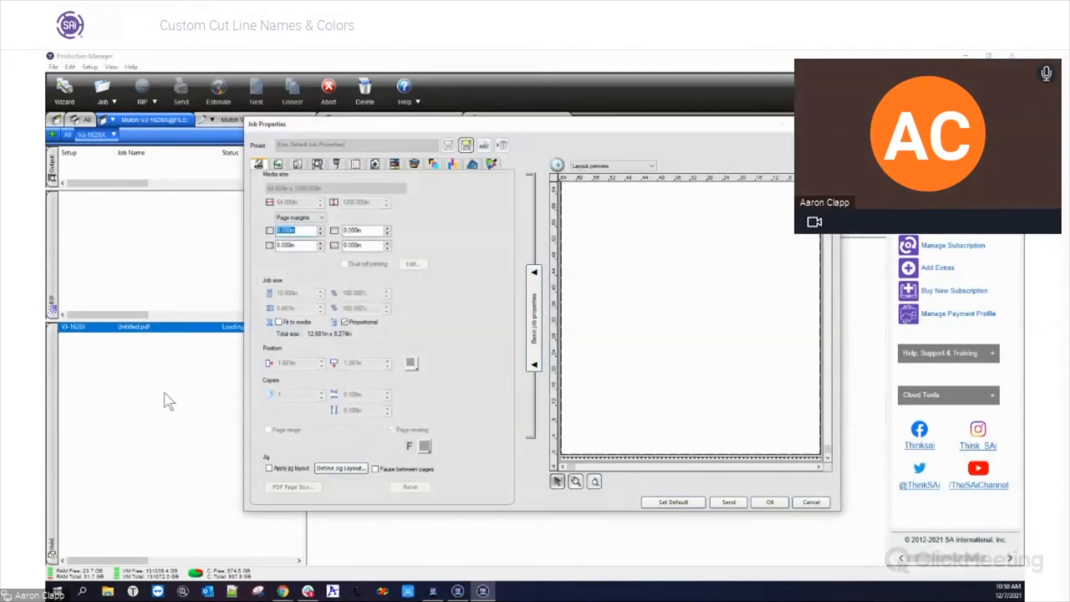
click(338, 165)
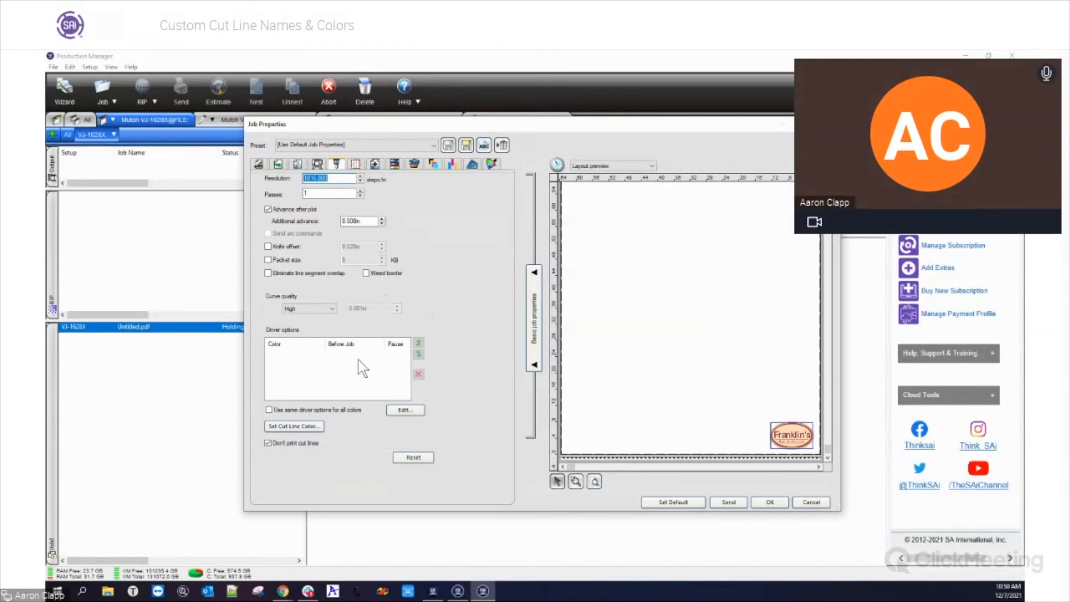
click(277, 164)
click(269, 318)
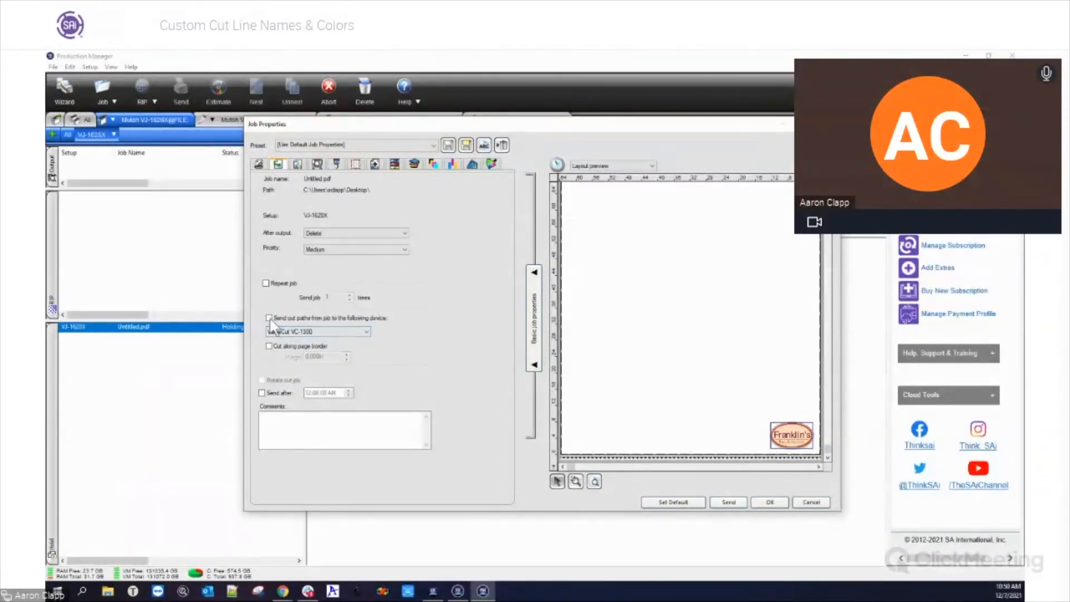
click(270, 333)
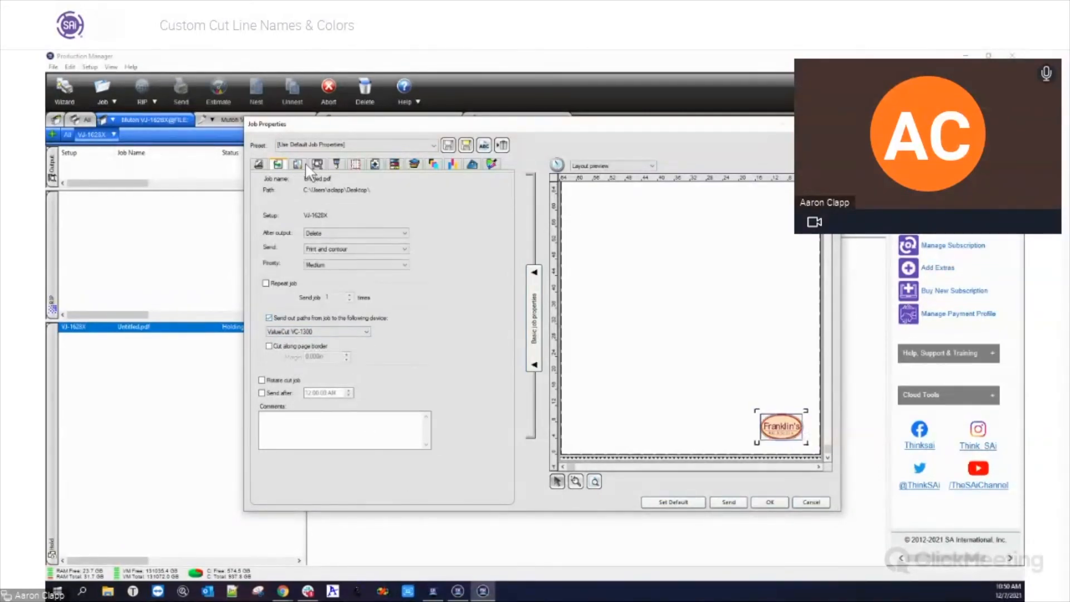
- Inspect the cutter driver options of Untitled.pdf and close its job properties without saving changes
click(336, 164)
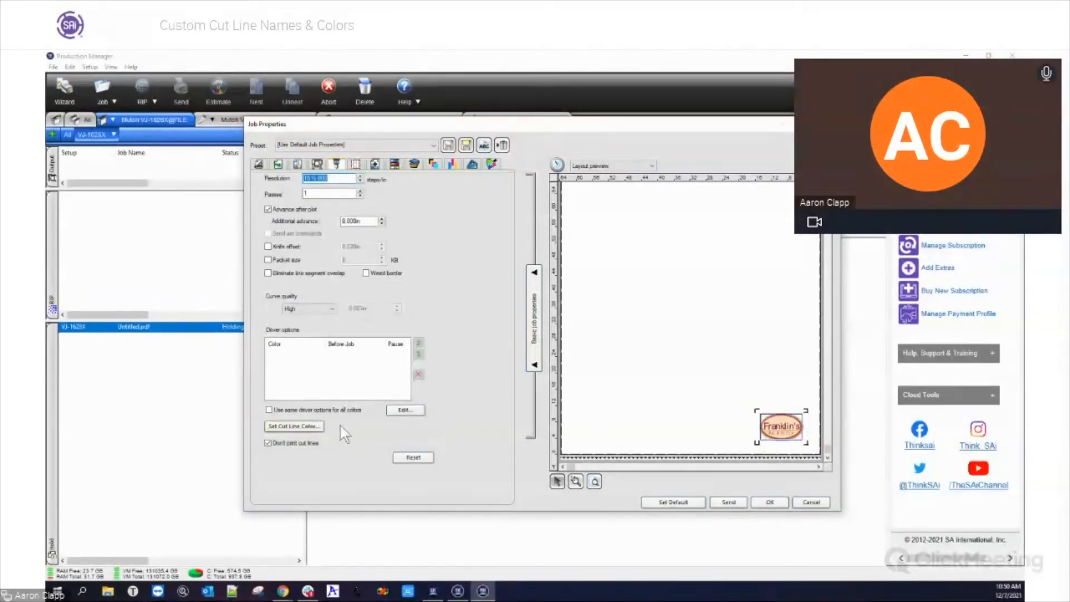
double_click(354, 354)
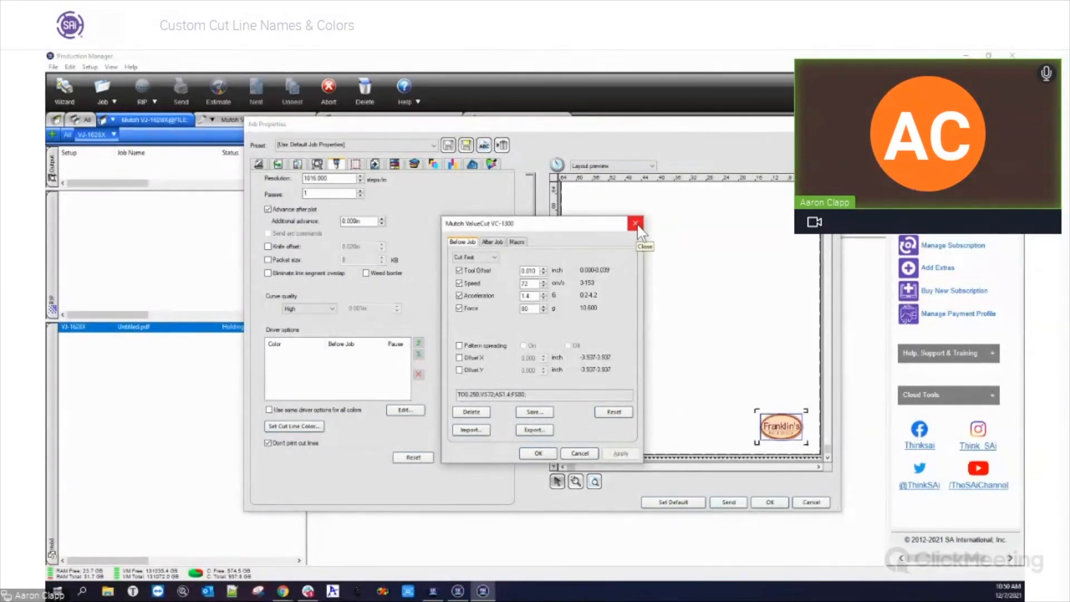
click(635, 225)
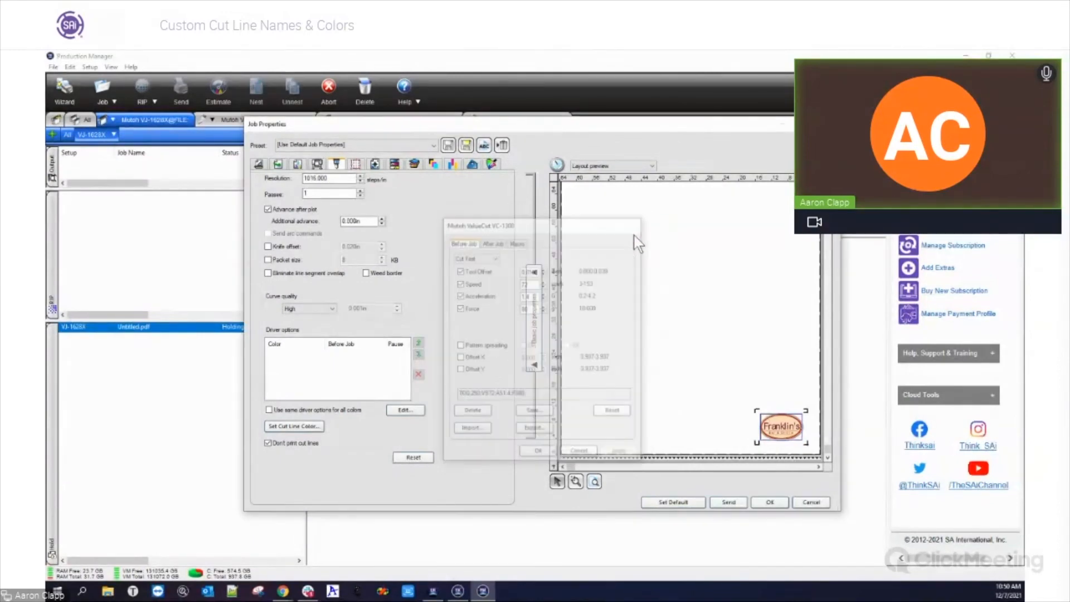
click(811, 503)
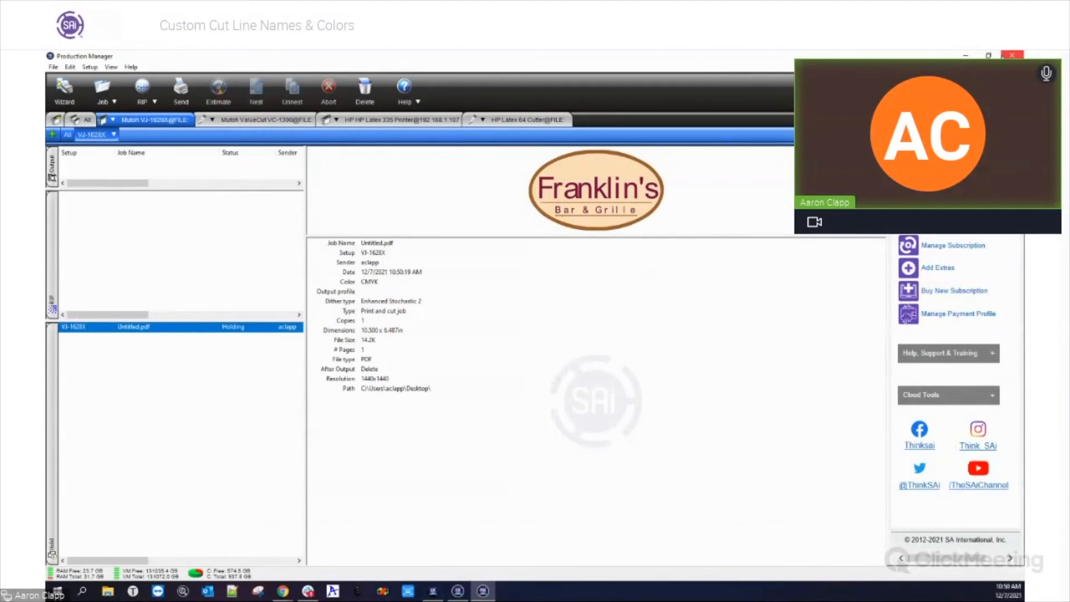
- Close Production Manager and Flexi, saving the design to the Desktop as test file and declining to save the Default swatch table
click(1012, 55)
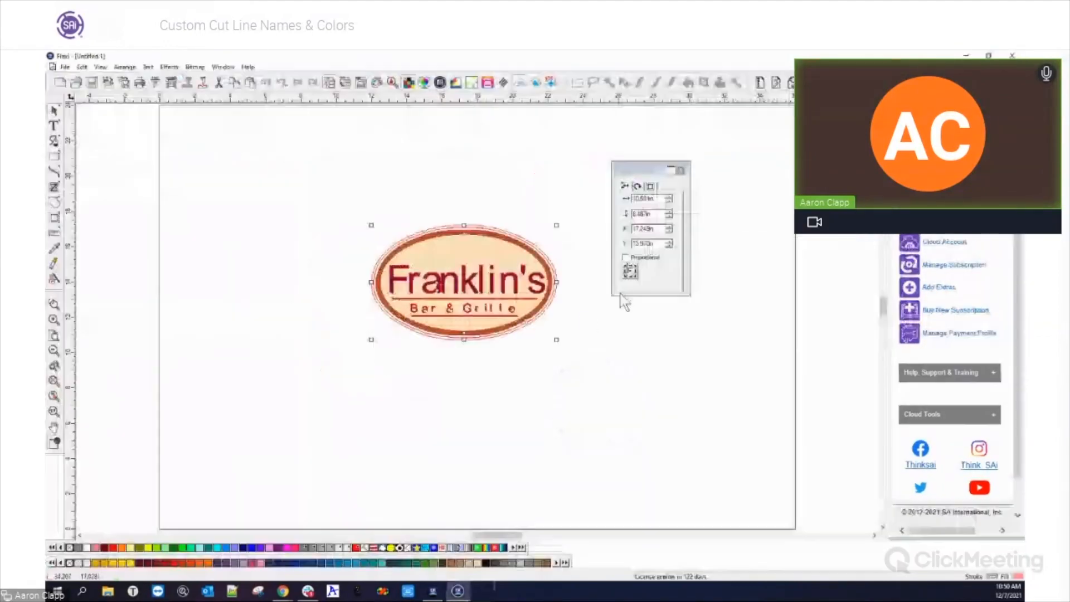
click(1012, 56)
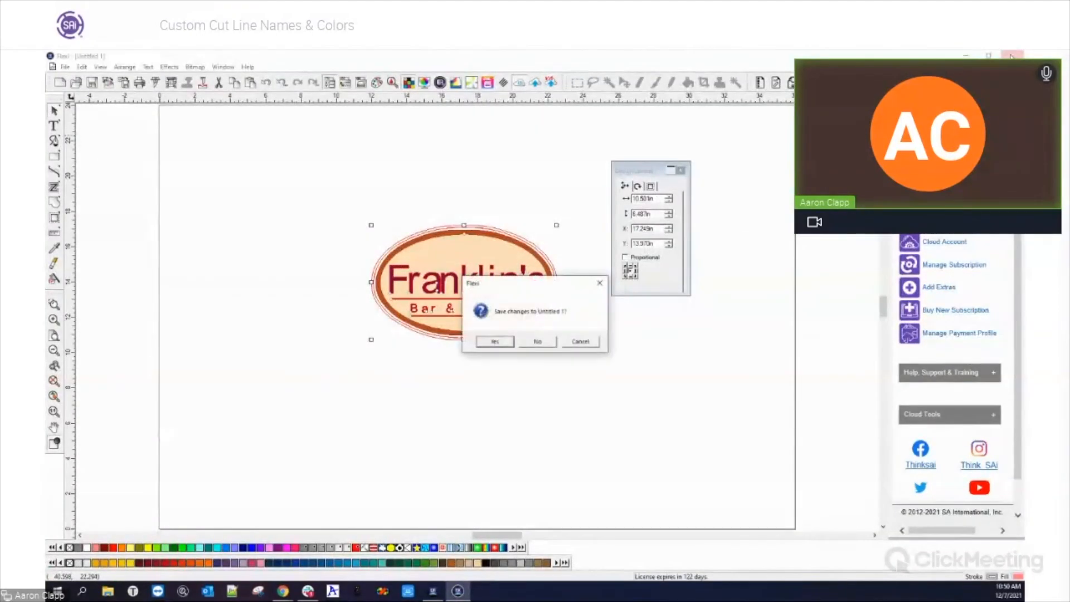
drag(570, 339, 566, 225)
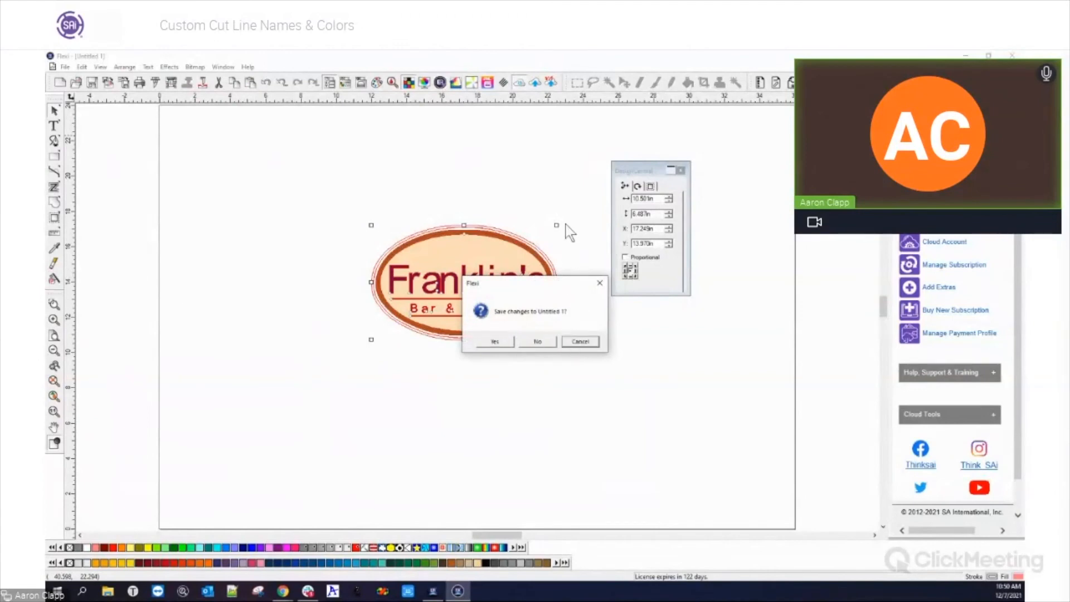
click(497, 342)
text(t)
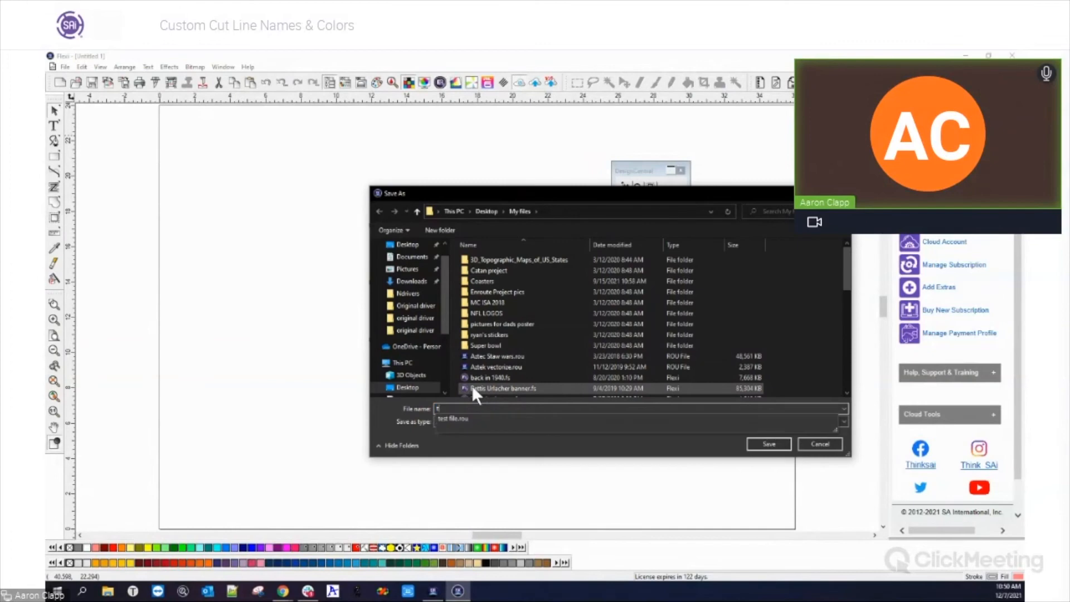
text(est file)
click(406, 245)
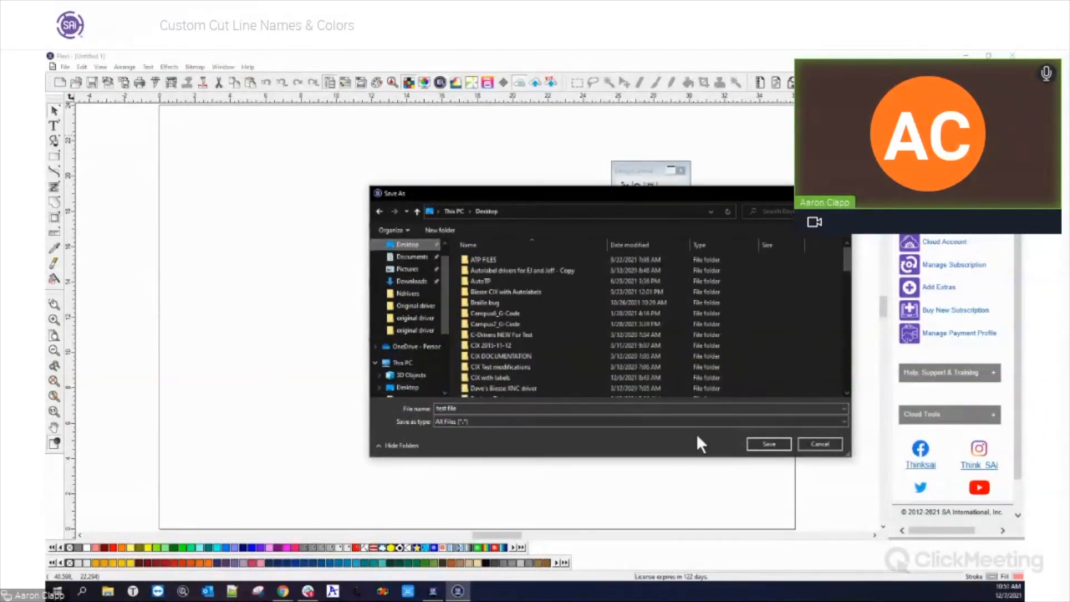
click(770, 443)
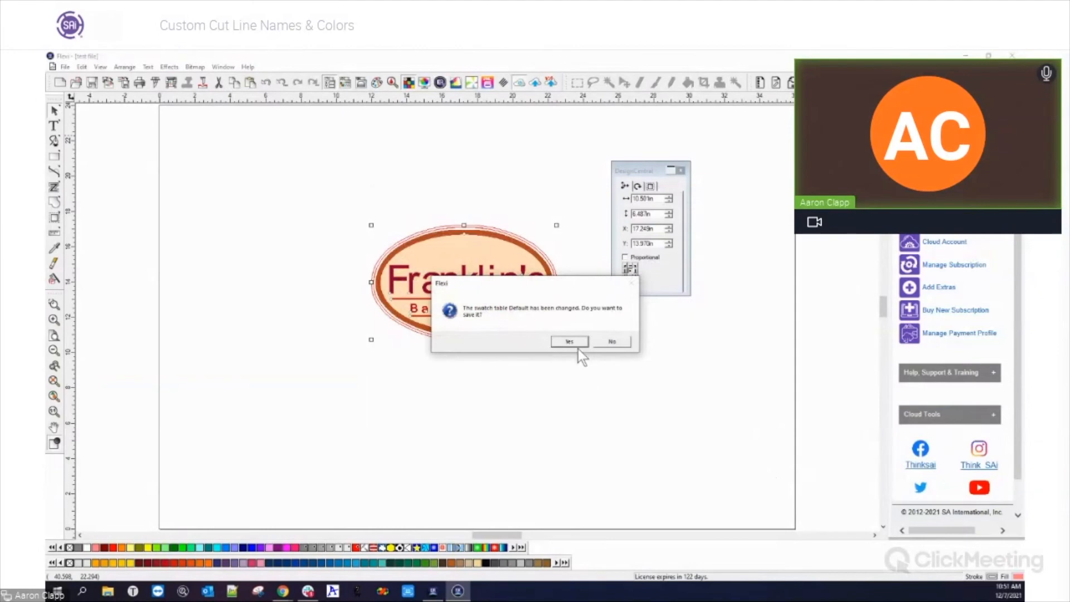
click(612, 341)
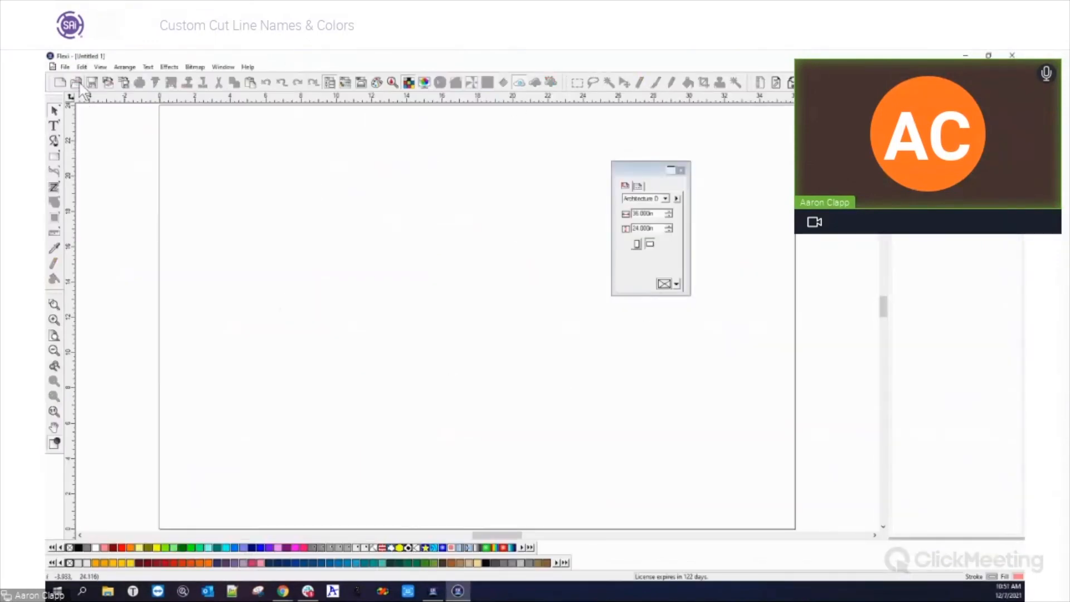
- Reopen the recently saved test file in Flexi and deselect the logo
click(64, 66)
click(116, 399)
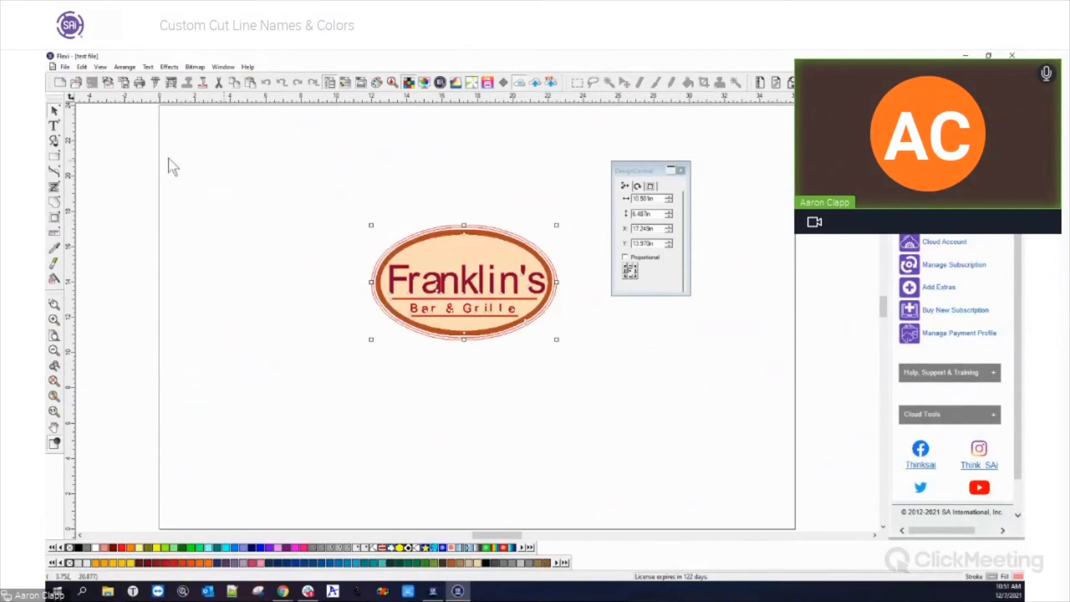
click(378, 244)
right_click(394, 255)
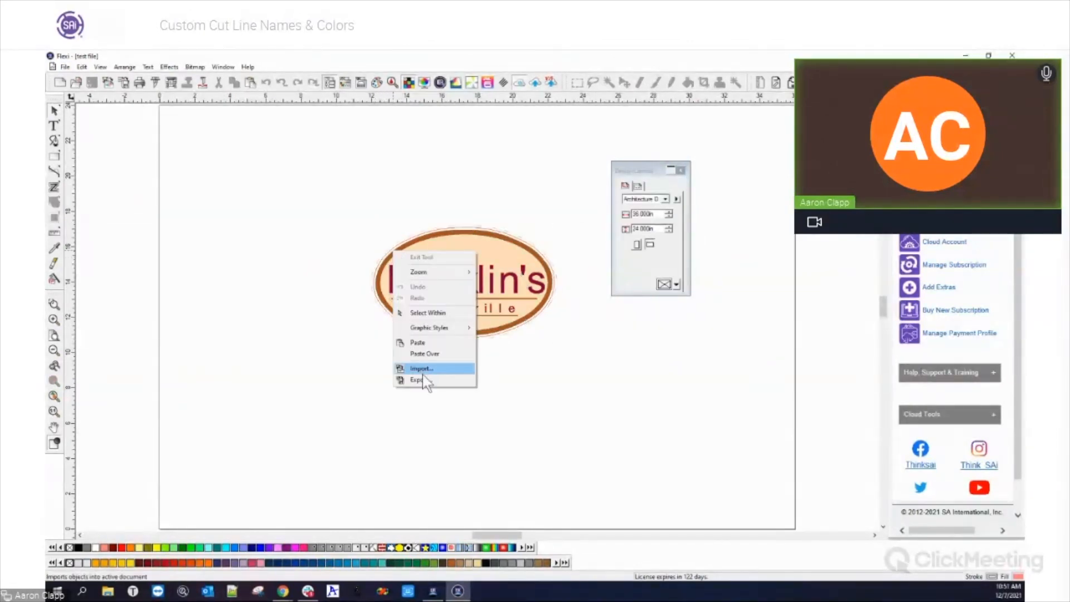
click(287, 208)
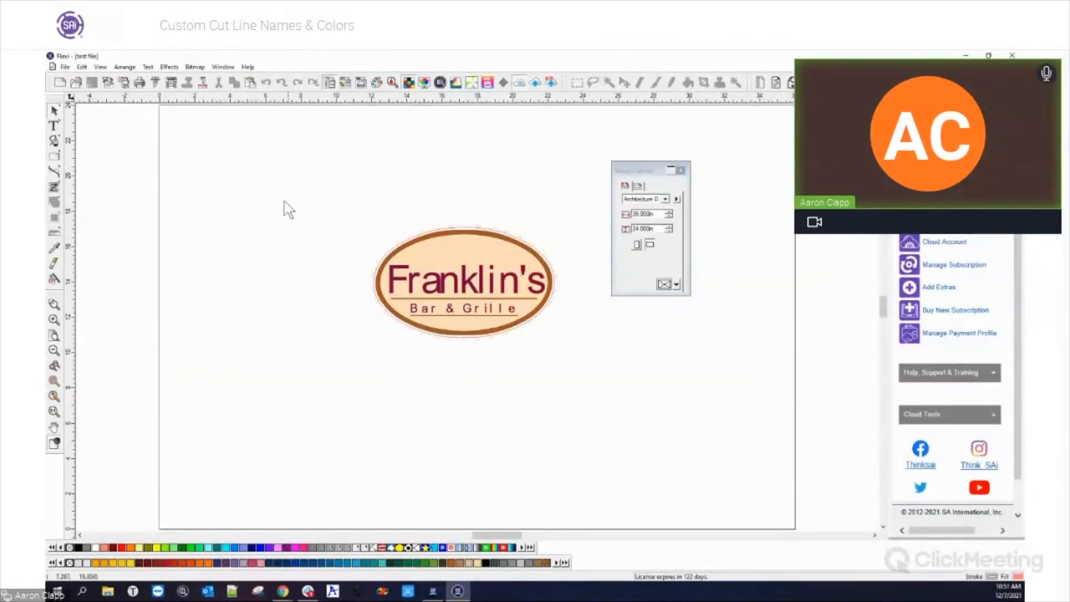
- Open the RIP and Print cutter settings of test file and inspect the driver options of the CutContour3 line
click(168, 84)
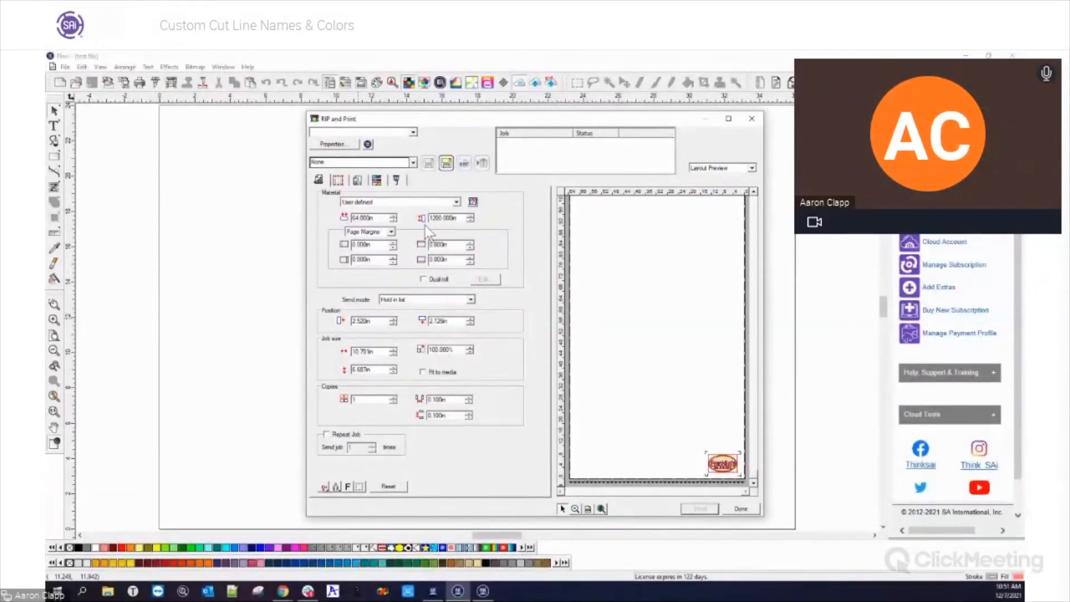
click(395, 179)
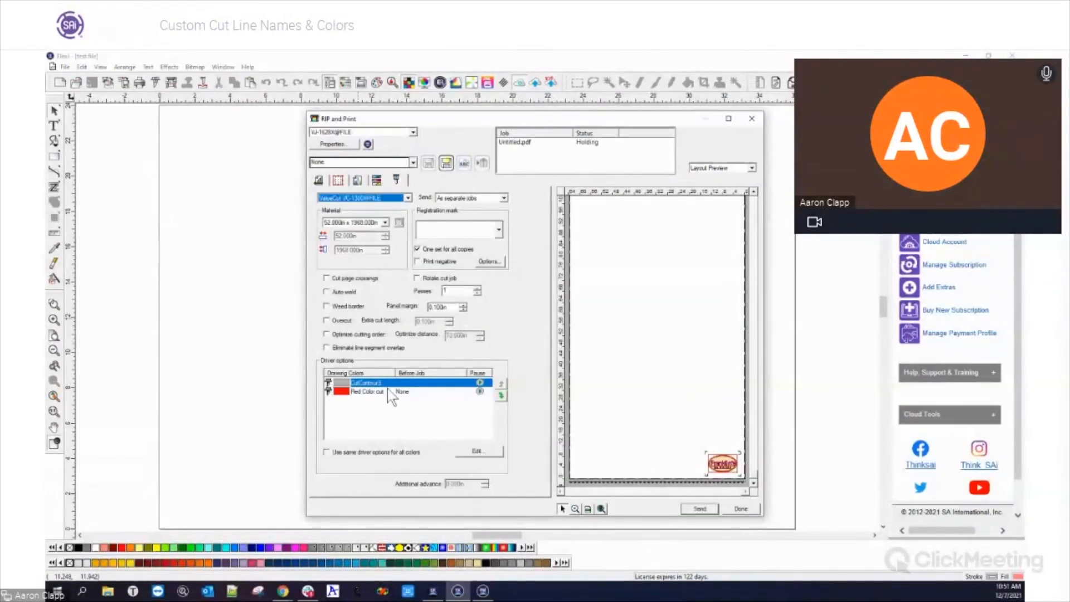
double_click(329, 384)
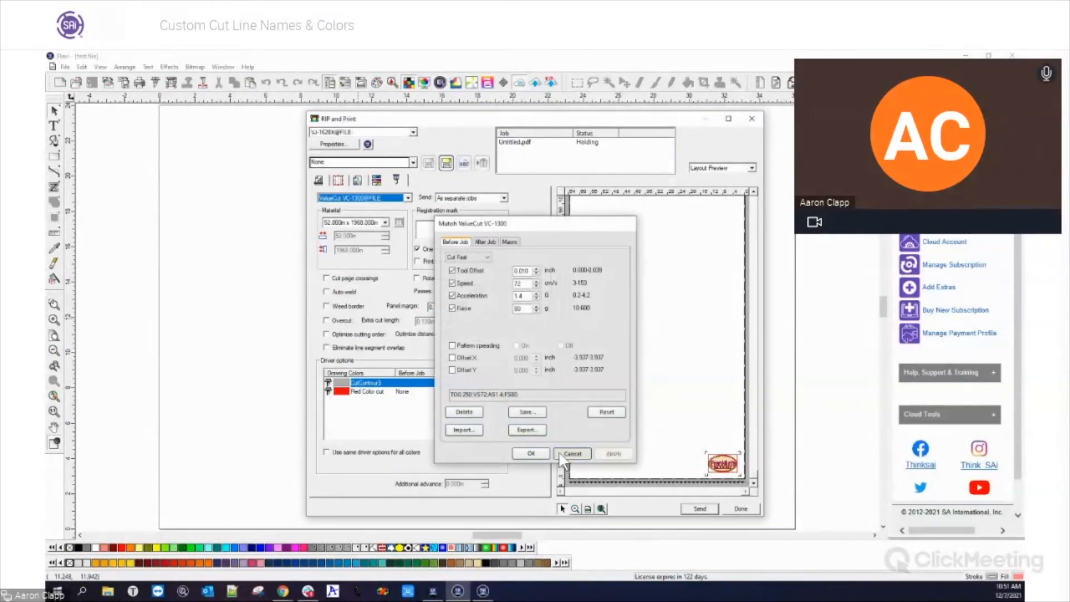
- Cancel the cutter driver options and close RIP and Print without sending the job
click(560, 453)
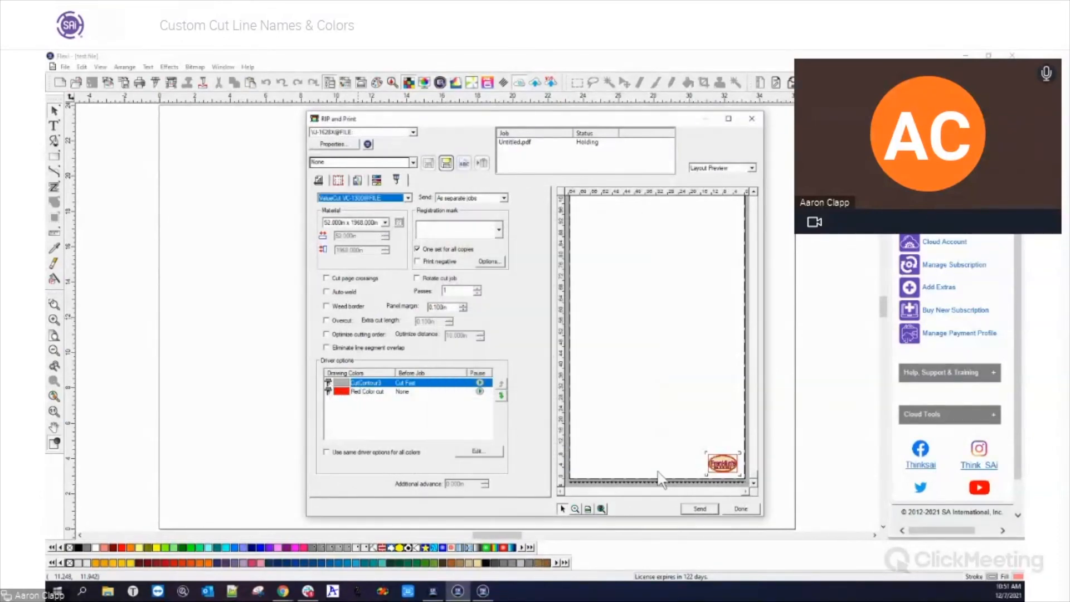
click(741, 508)
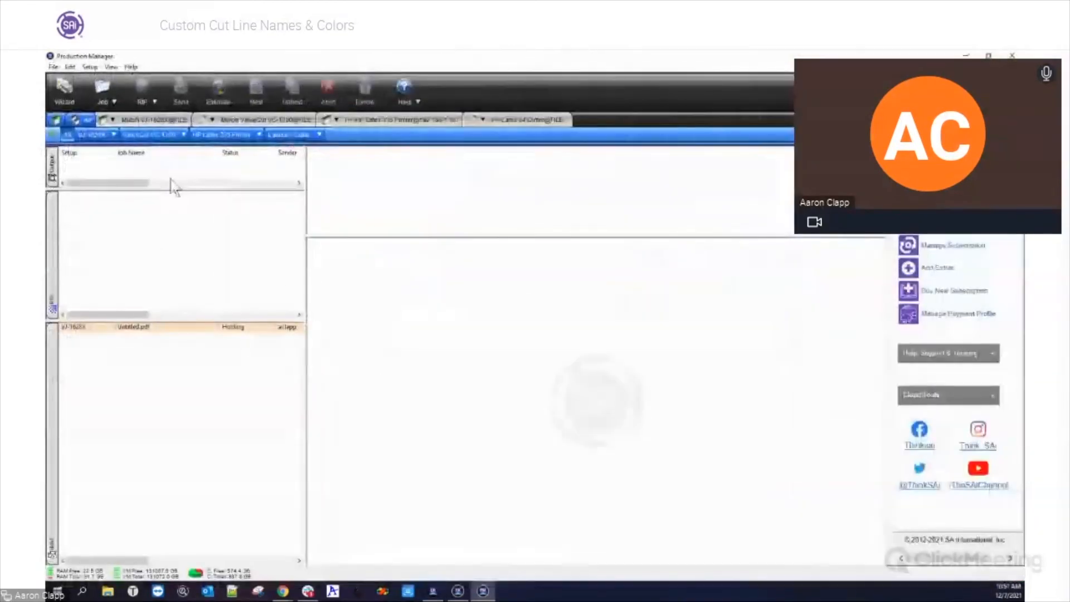
- In Production Manager, remove the held Untitled.pdf job and add Untitled.pdf again under the VJ-1628X setup
click(139, 329)
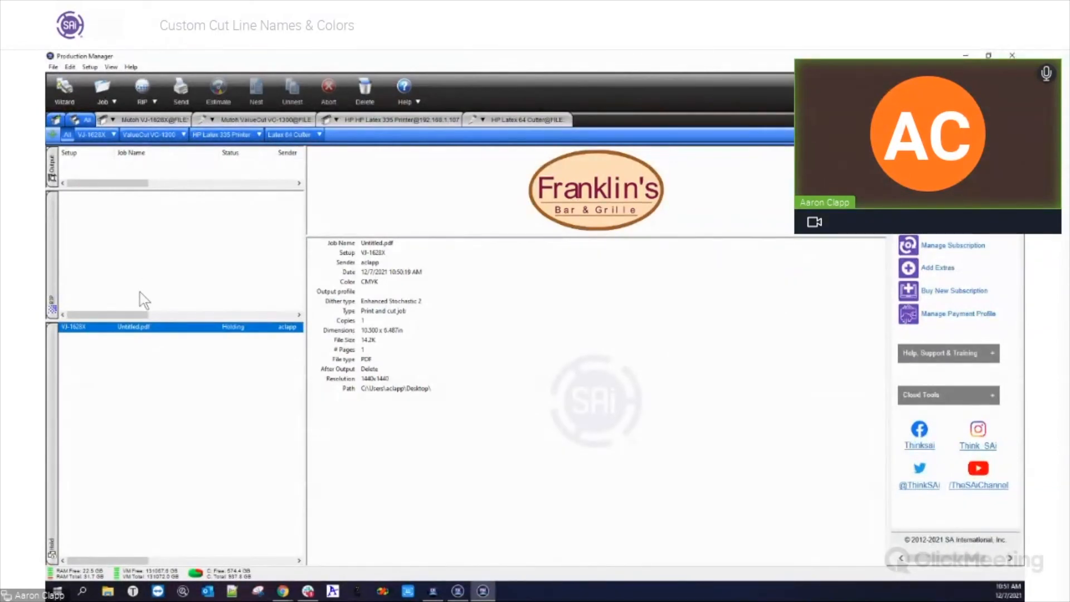
double_click(149, 329)
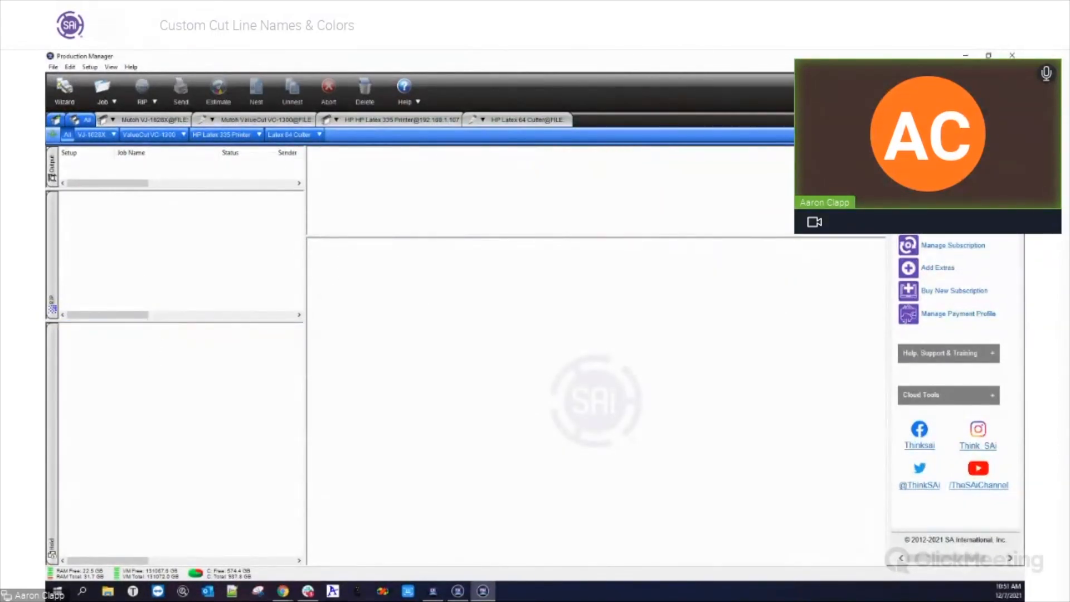
drag(49, 310, 205, 377)
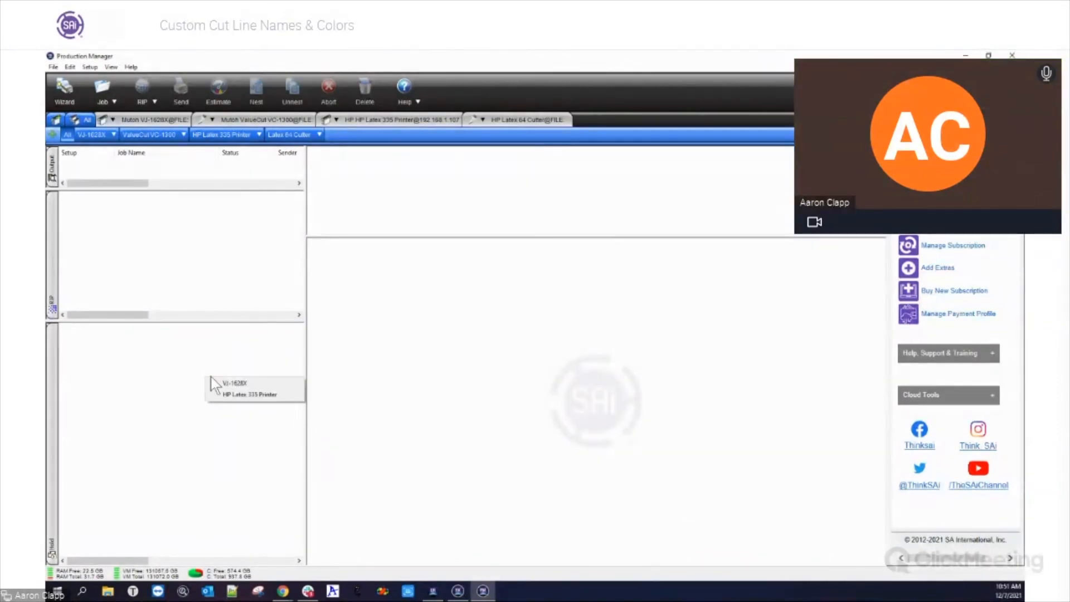
click(226, 383)
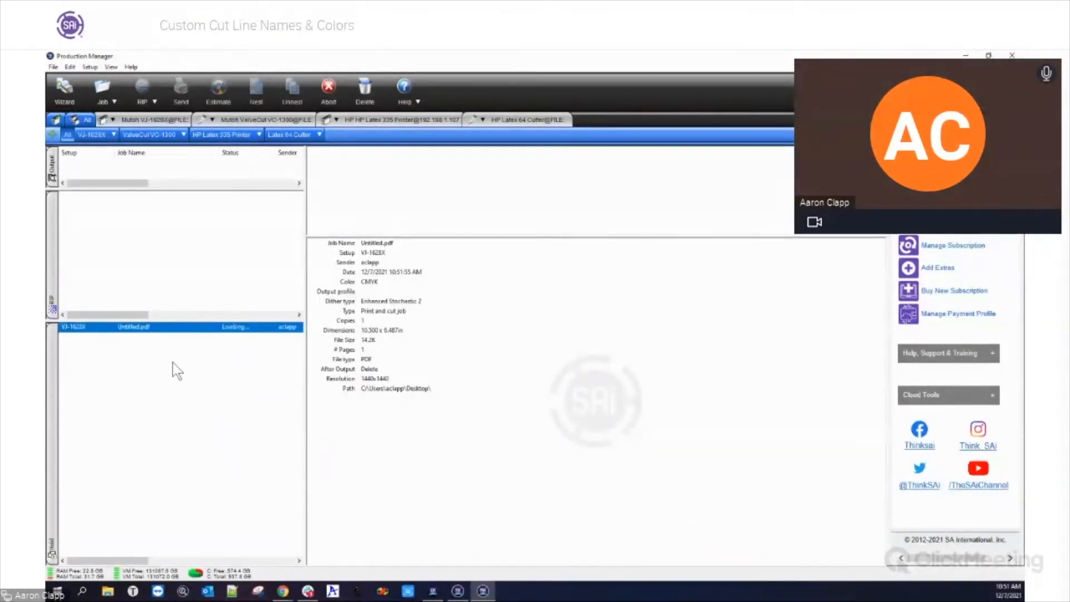
- Open the cutter settings in the job properties of Untitled.pdf and inspect the driver options of the red CutContour line
double_click(132, 329)
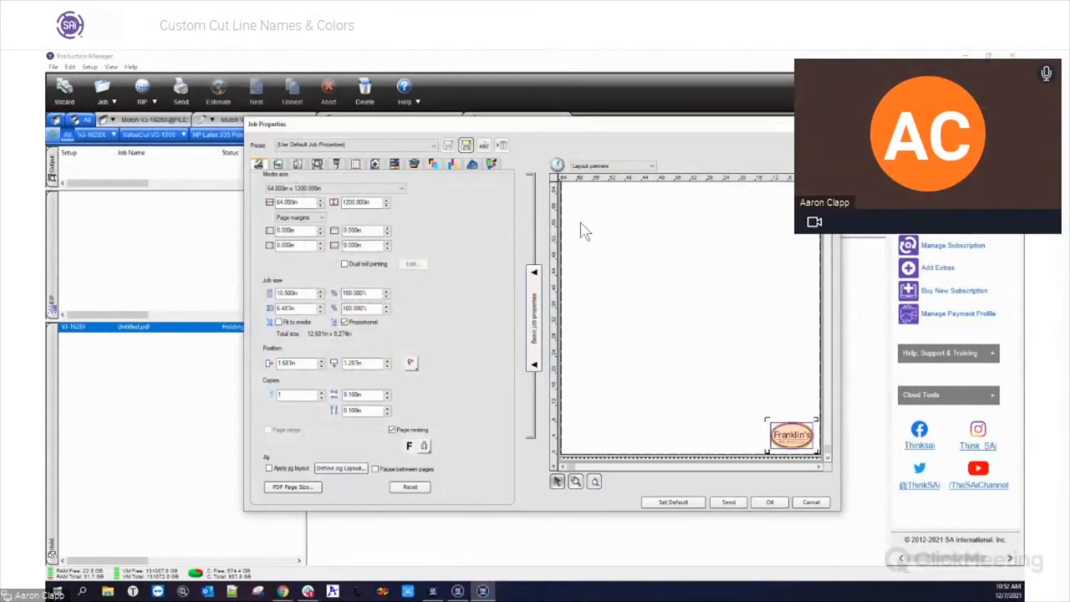
click(335, 164)
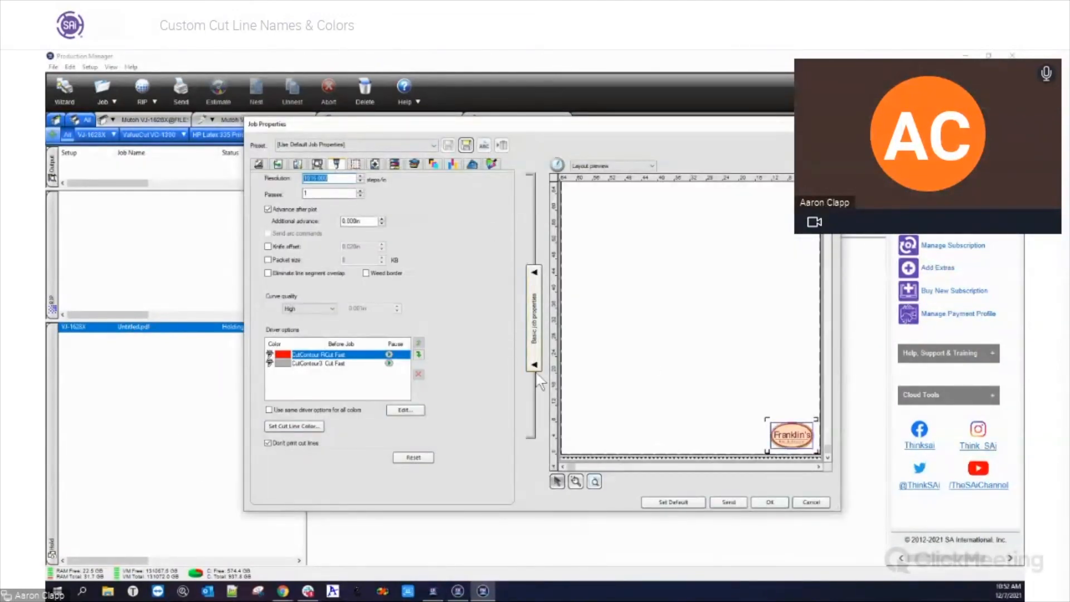
click(286, 355)
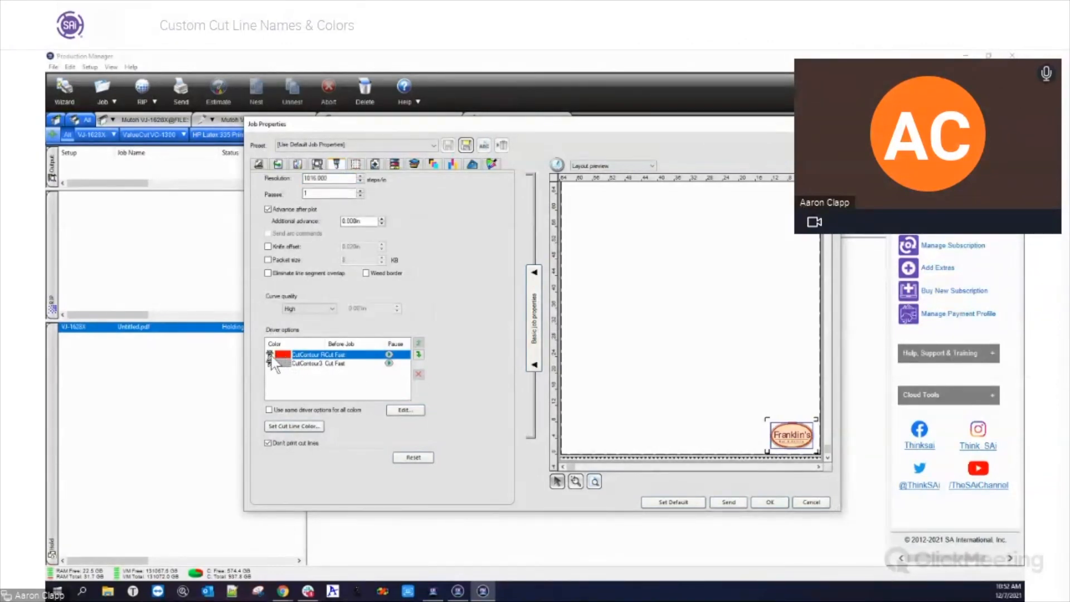
click(270, 357)
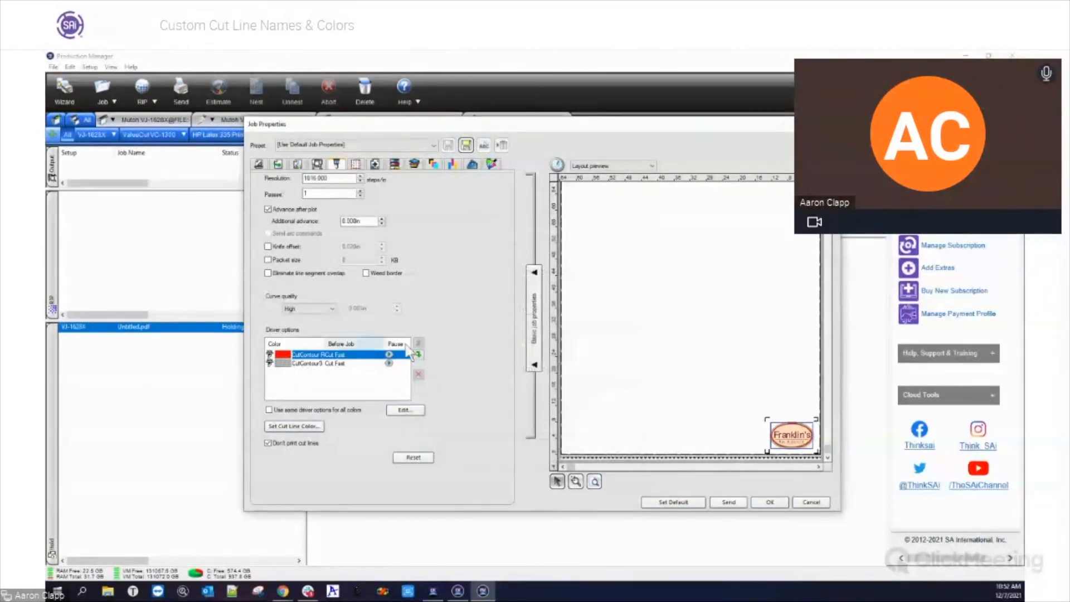
click(275, 362)
click(278, 355)
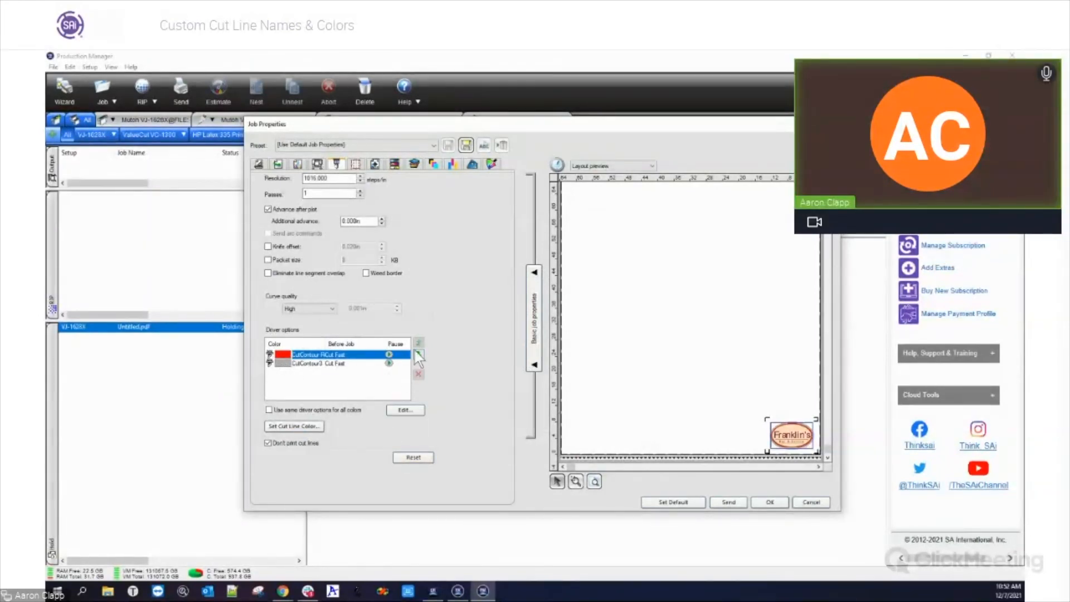
click(406, 410)
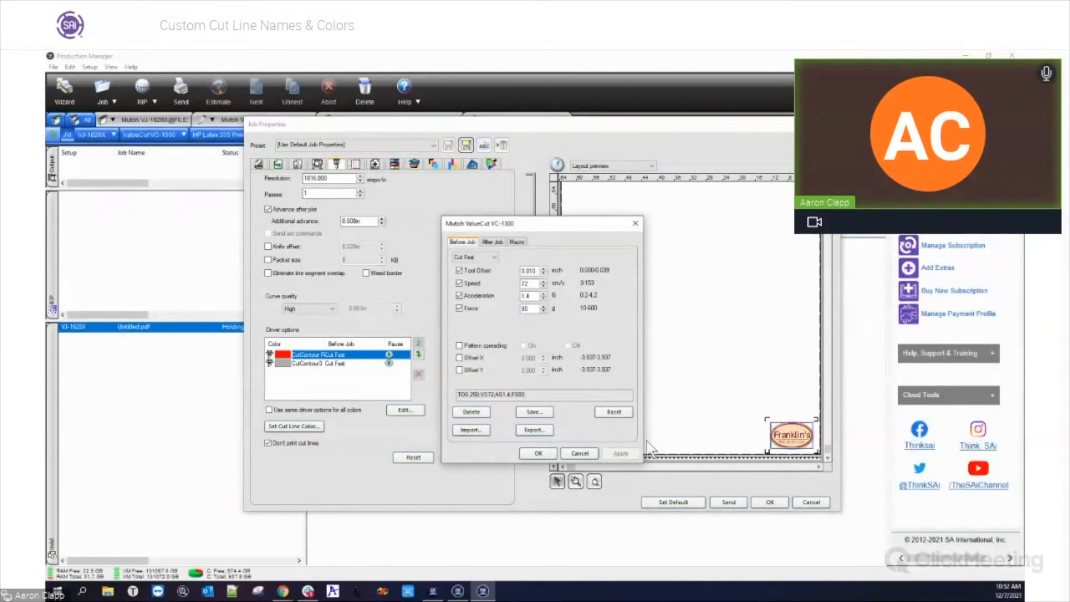
click(538, 453)
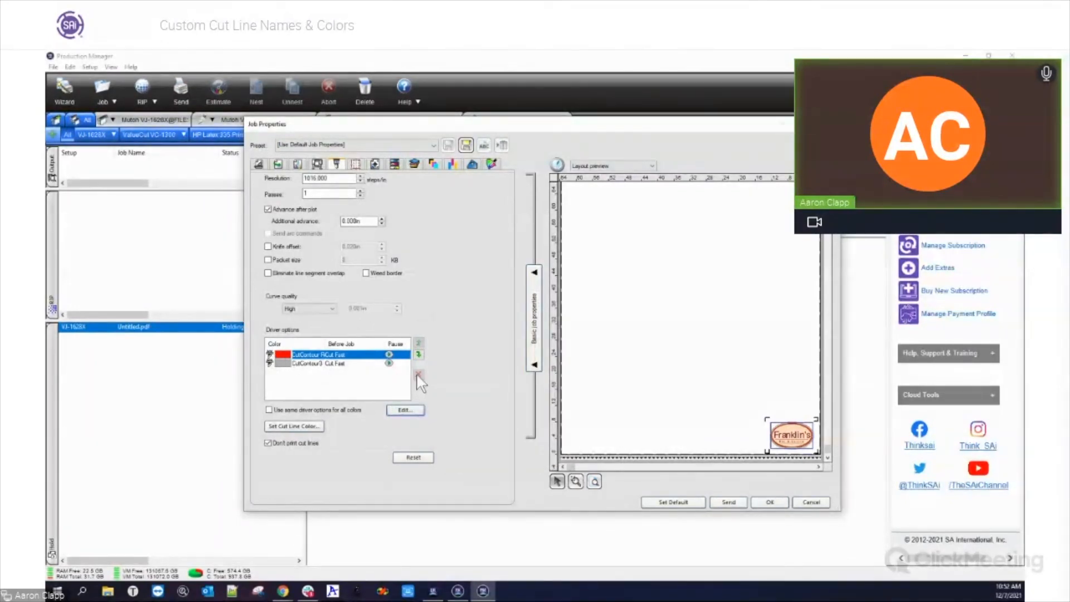
- Compare the driver option and pause entries of the red CutContour and CutContour3 lines
click(349, 363)
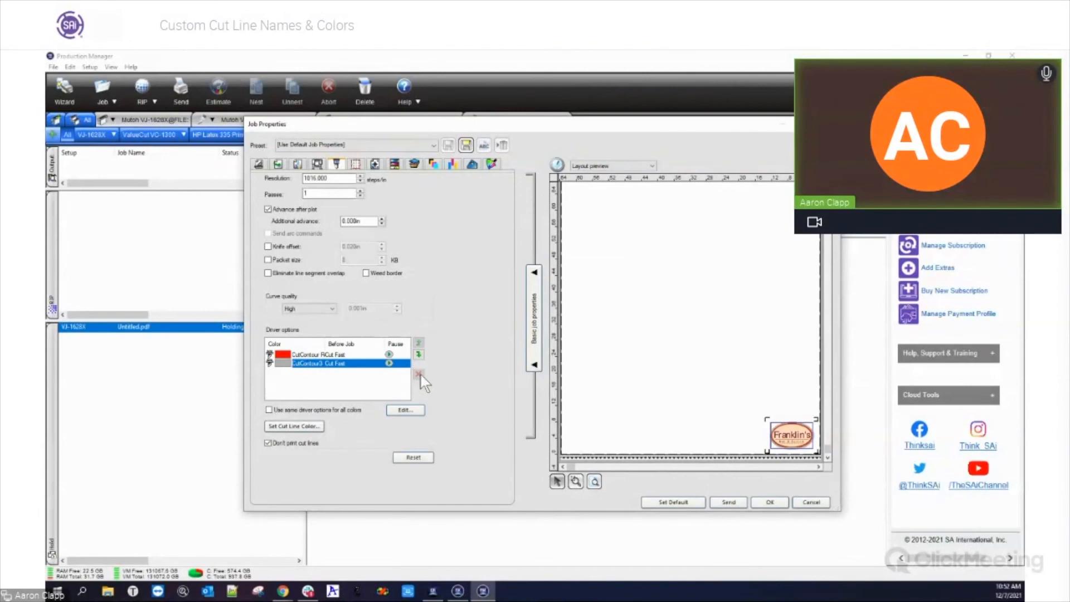
click(277, 356)
click(311, 362)
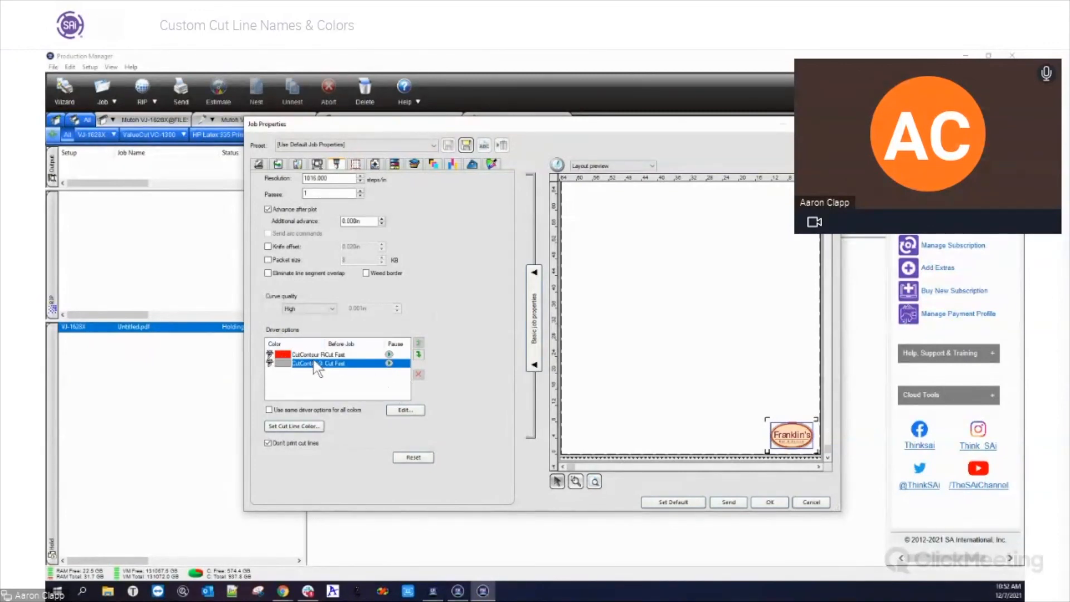
click(388, 356)
click(388, 363)
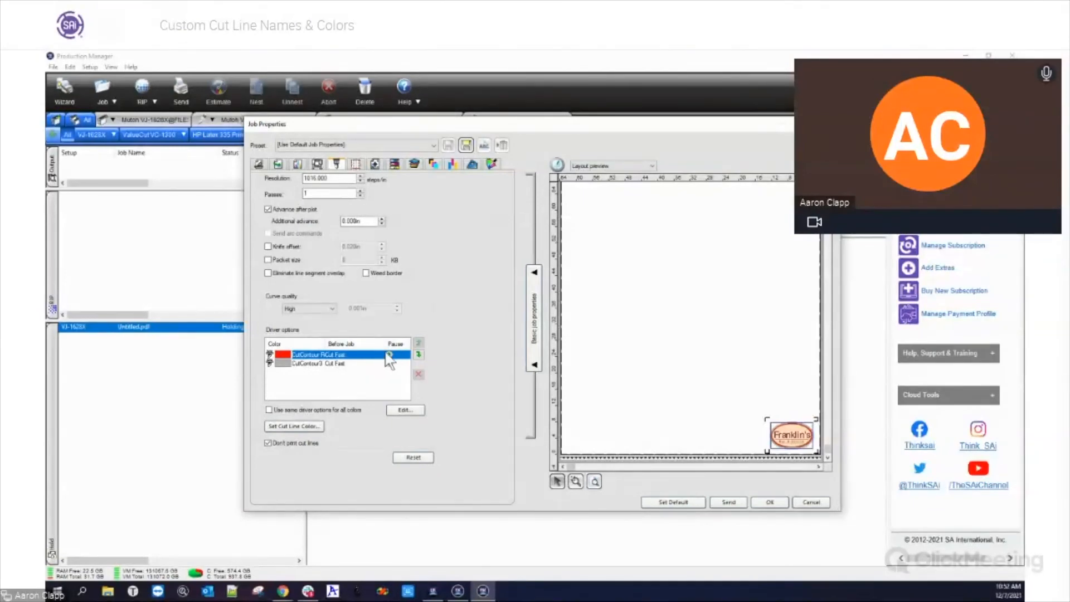
click(388, 356)
- Turn off sending cut paths from the job to the ValueCut VC-1300, and cancel the job properties
click(277, 163)
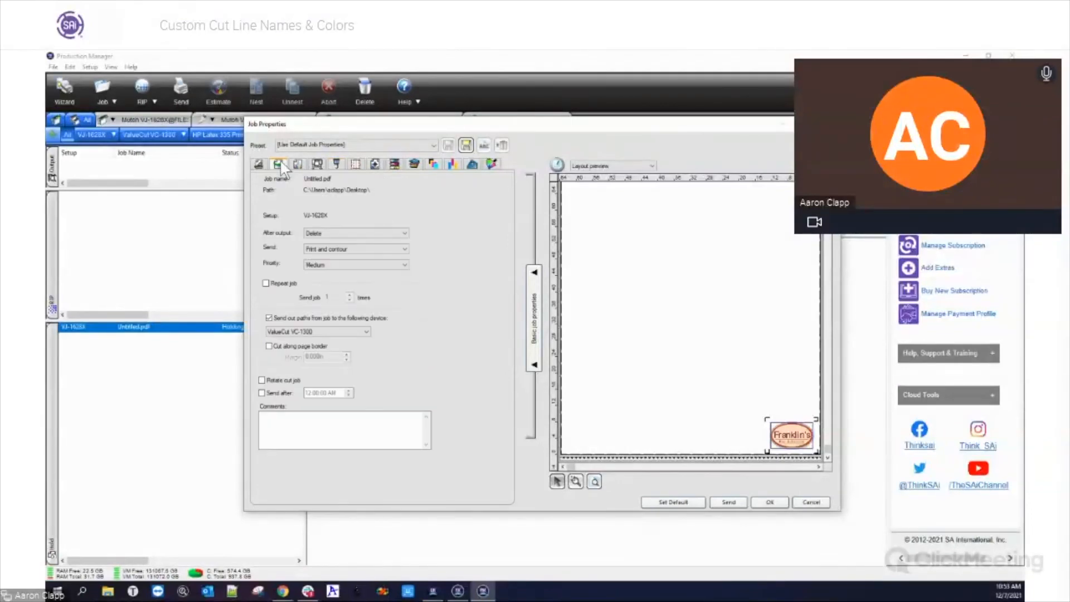
click(269, 318)
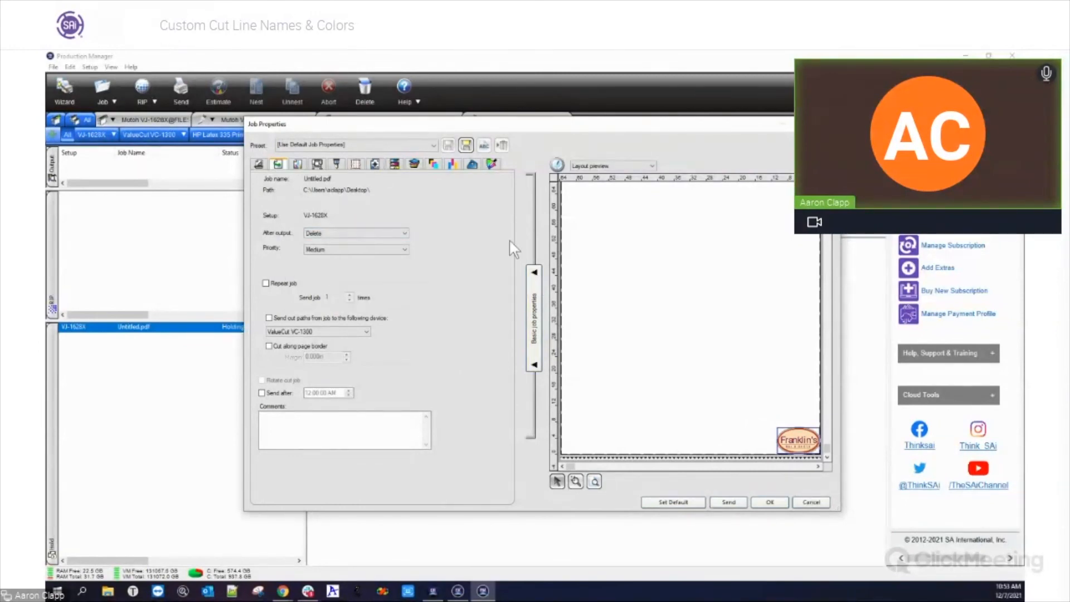
click(812, 503)
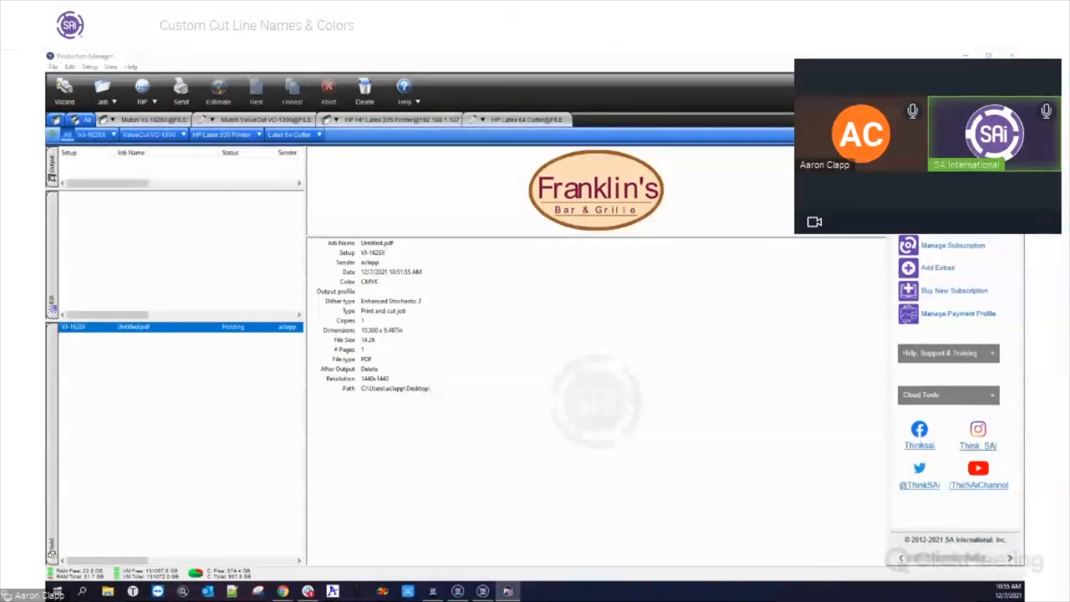
- Reopen the cutter settings in the job properties of Untitled.pdf and select the CutContour3 line
drag(357, 601, 478, 121)
double_click(244, 361)
click(569, 448)
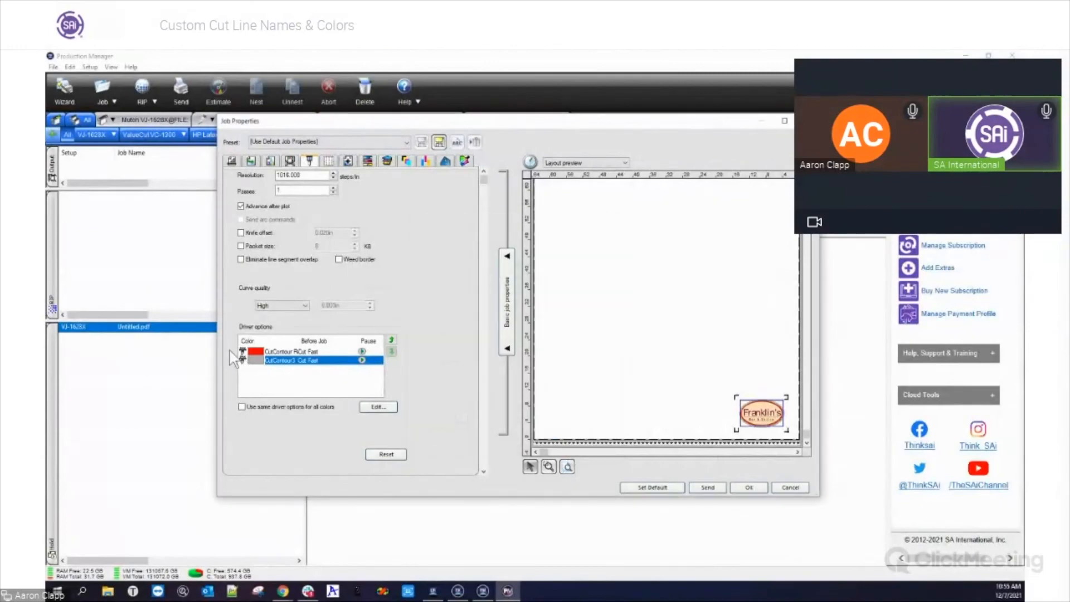